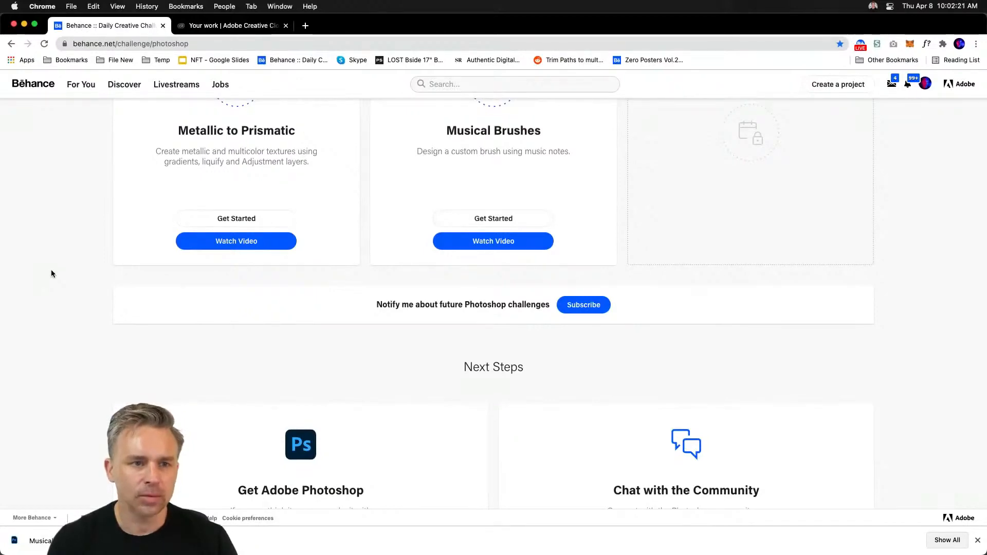
Find the Musical Brushes challenge on the Photoshop Creative Challenge page and open its shared Challenge 8 starter folder
scroll(317, 282, up, 3)
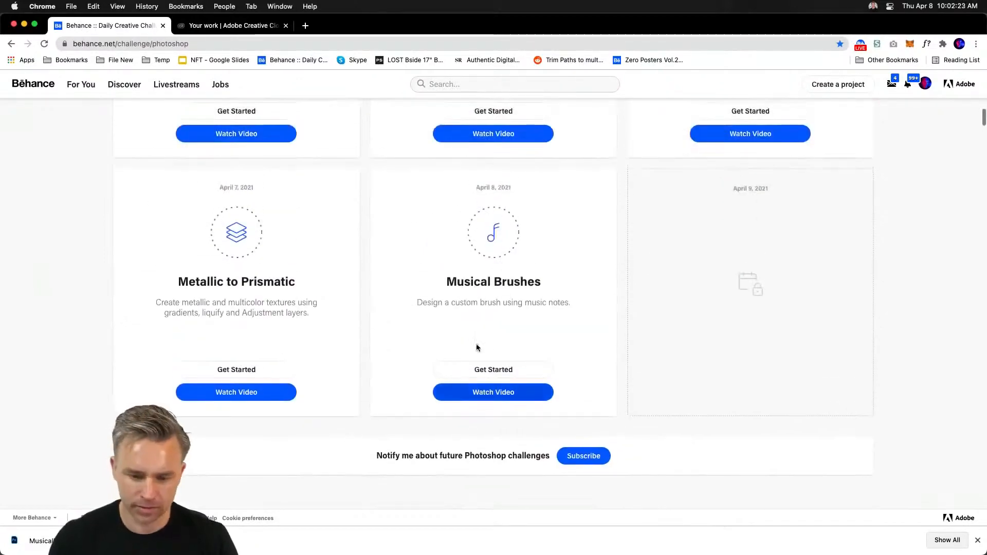
scroll(311, 315, up, 15)
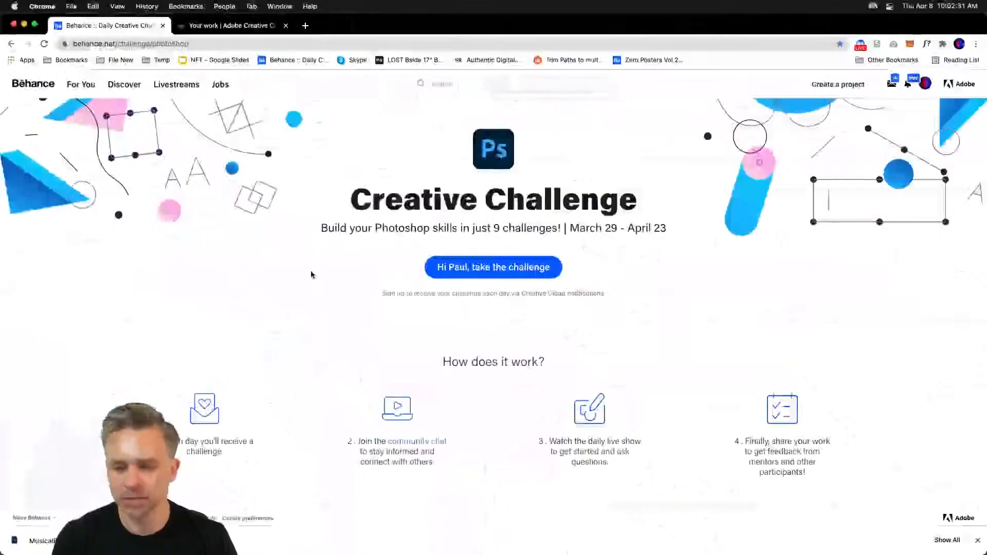
scroll(310, 274, down, 10)
scroll(318, 273, down, 5)
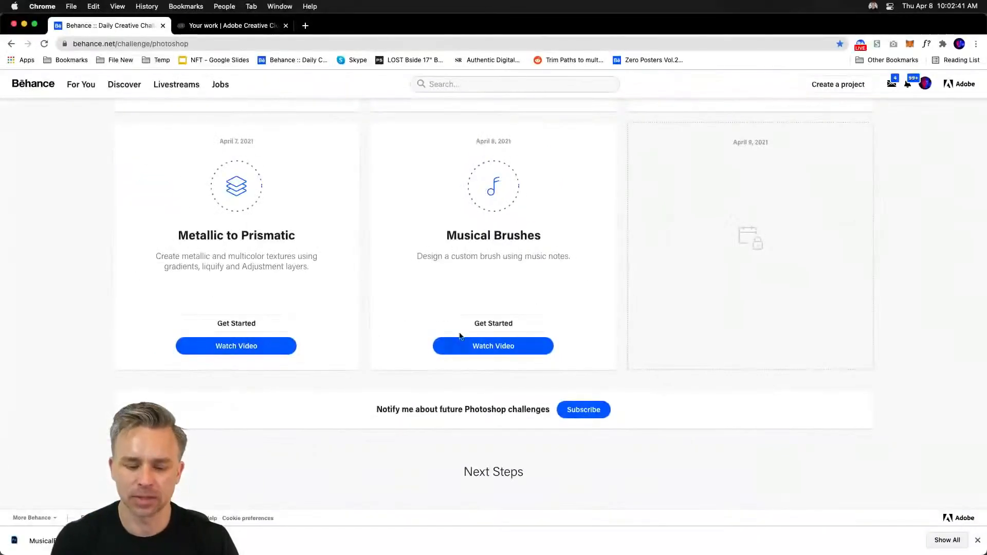
click(484, 324)
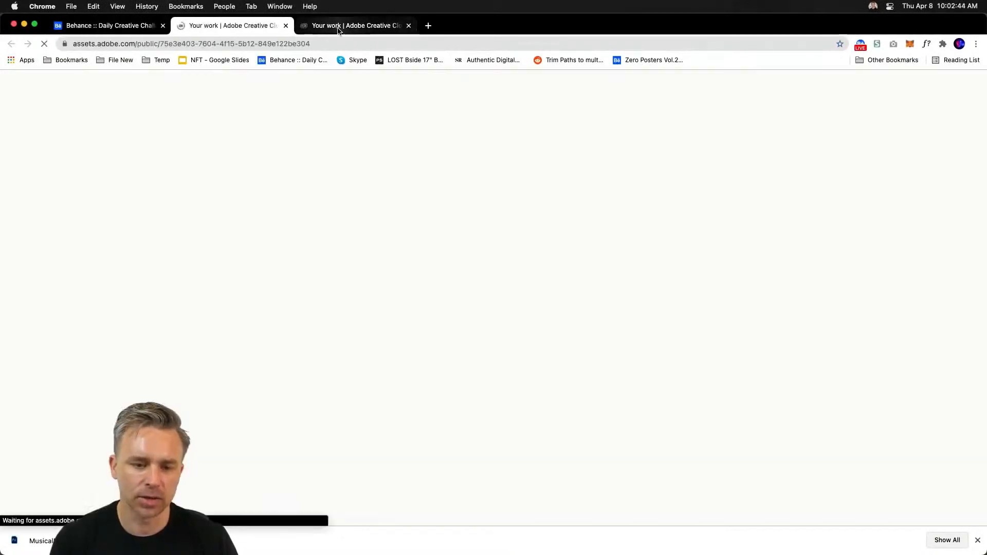
click(338, 26)
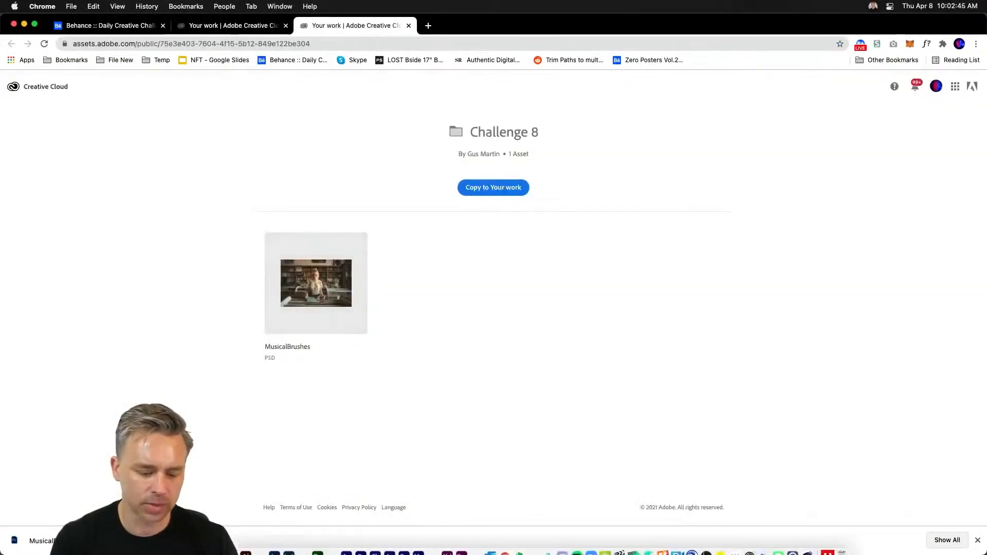
Minimize the browser window and switch to Photoshop with MusicalBrushes.psd
click(24, 25)
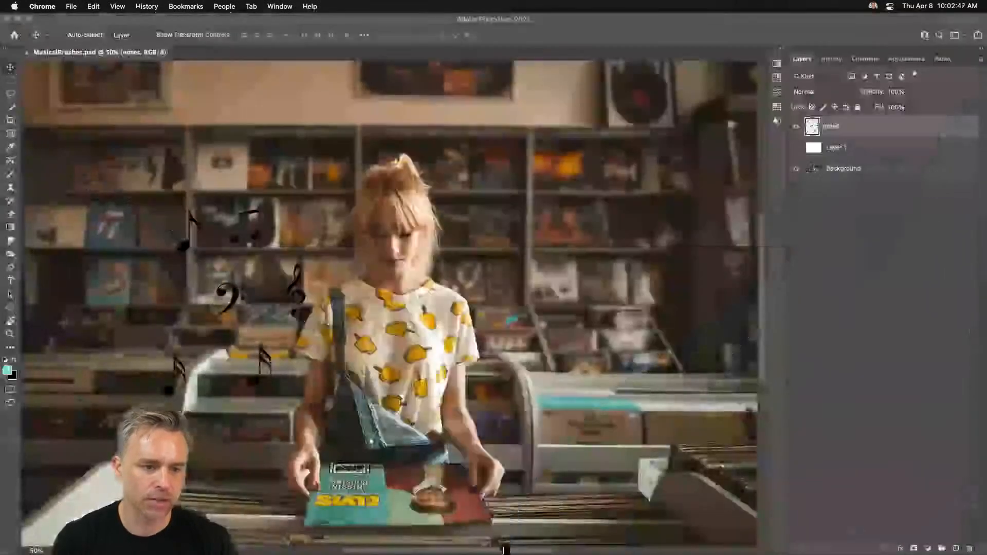
click(271, 105)
click(383, 21)
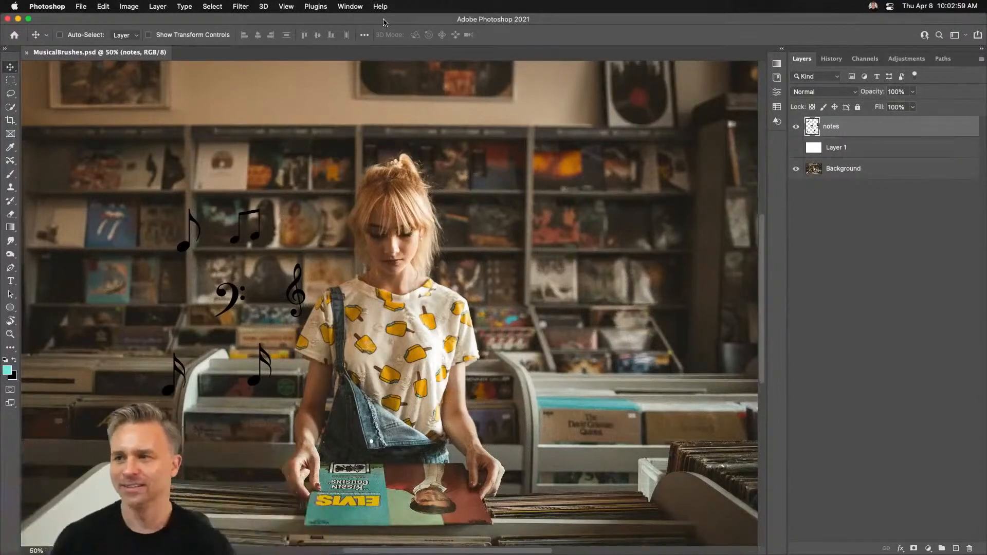
Hide the notes layer and inspect the Background photo from the woman down to the records
click(818, 174)
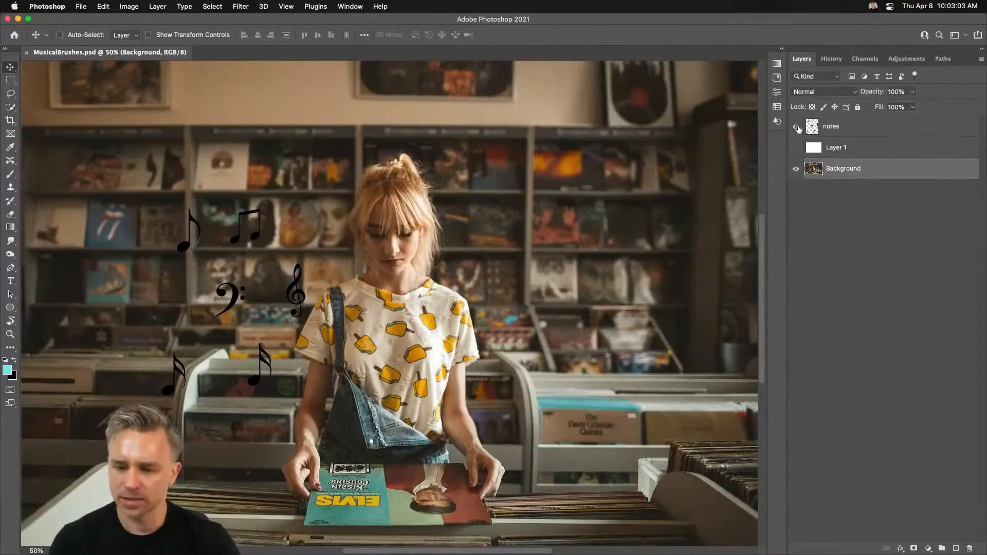
click(797, 127)
key(super+equal)
key(super+equal)
key(super+equal)
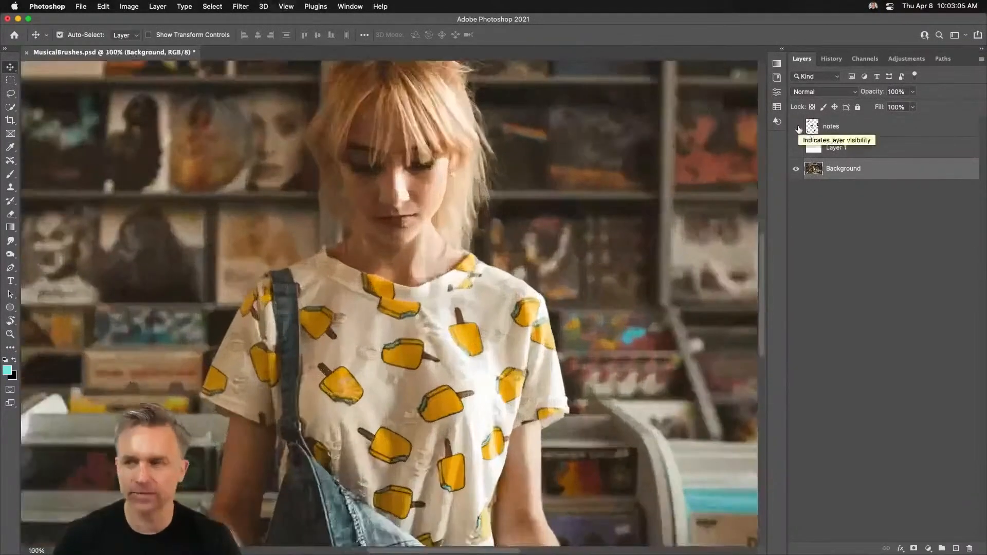
key(super+minus)
key(super+minus)
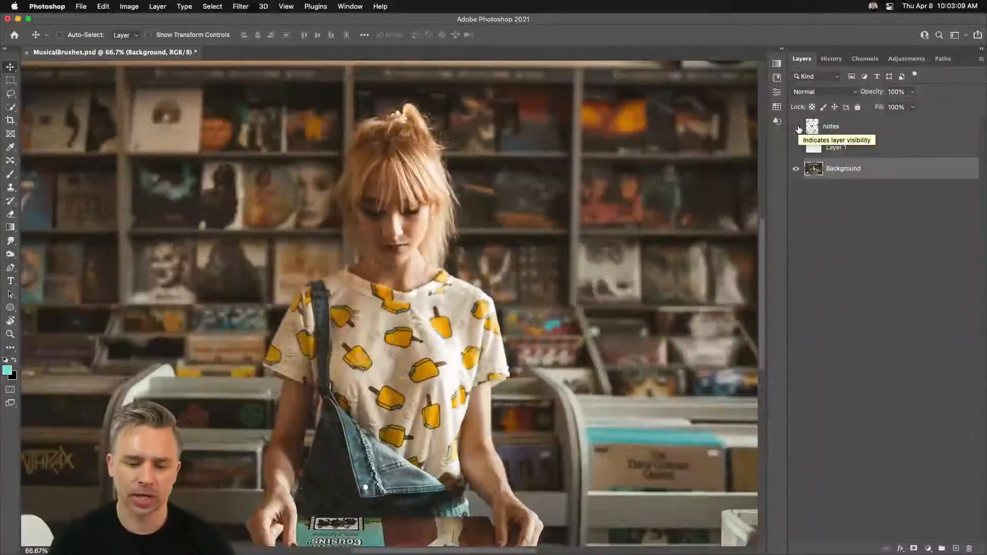
drag(320, 376, 376, 278)
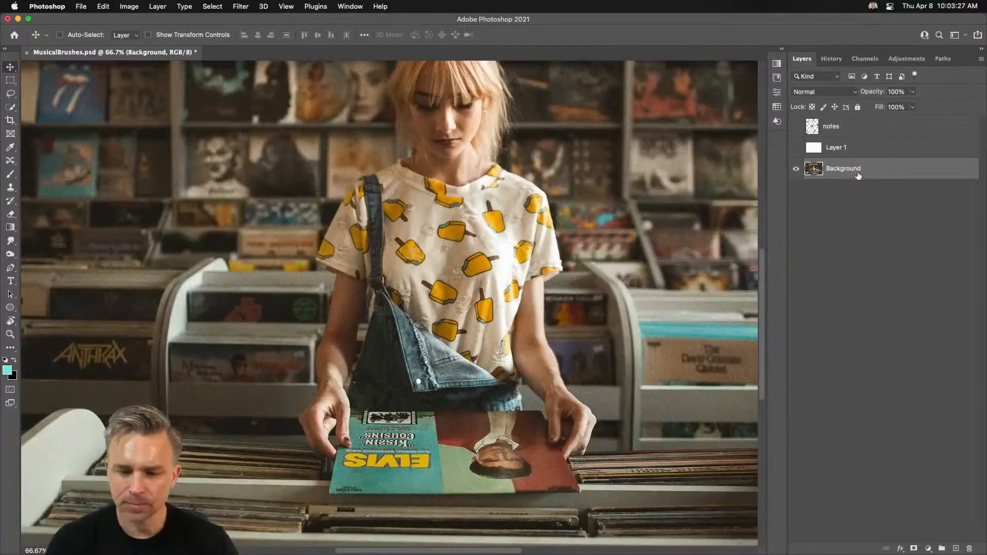
Show the notes layer and the white Layer 1 again, and make notes the active layer
click(795, 127)
click(795, 148)
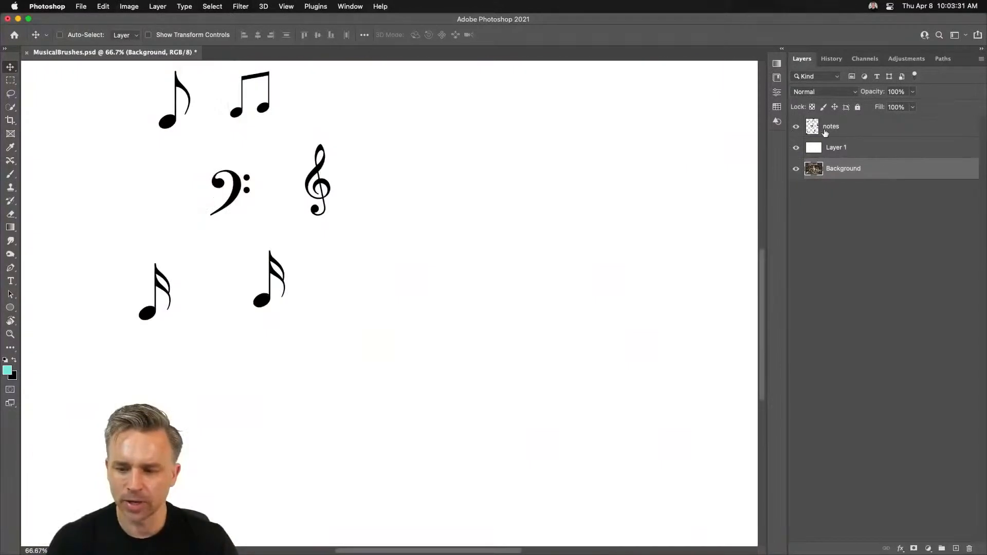
click(823, 133)
drag(151, 127, 215, 205)
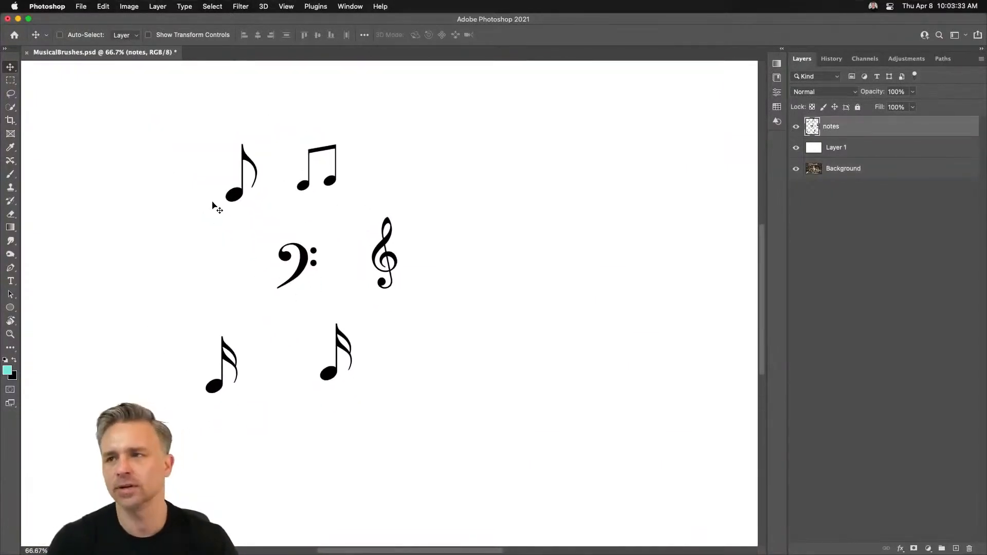
Open the Shapes presets and expand the "Shapes from macbook-pro" group and its nested "Shapes from MacBook-Pro" group
click(781, 48)
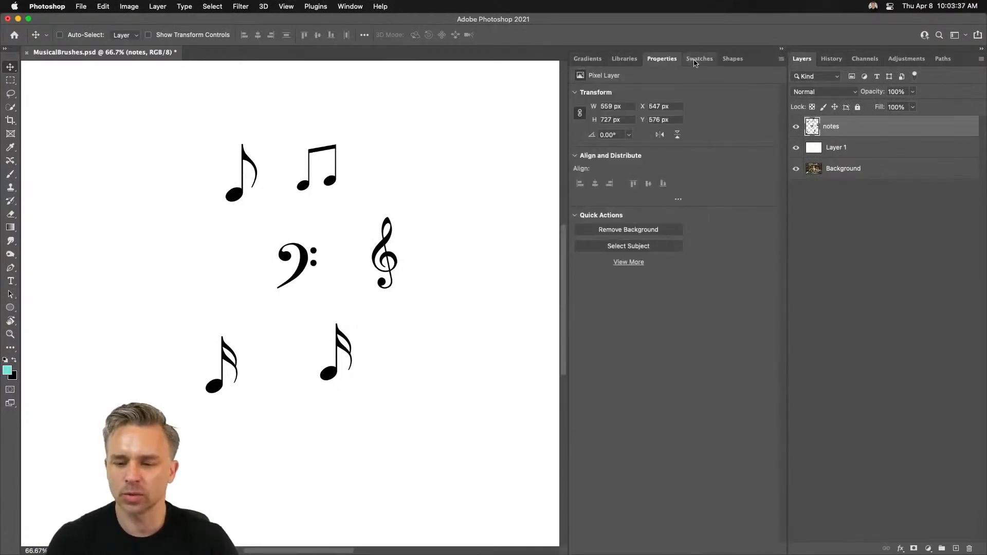
click(728, 62)
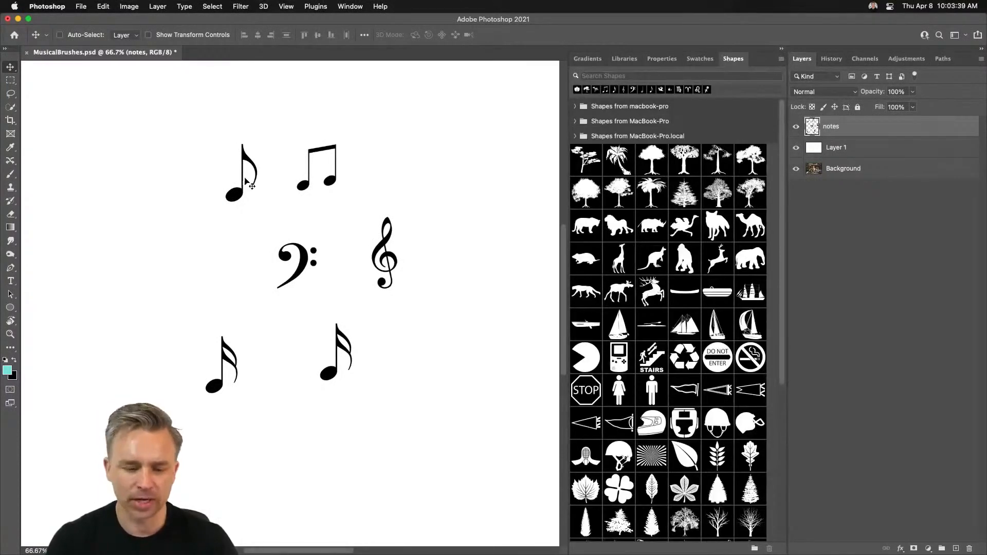
scroll(651, 238, down, 5)
scroll(651, 238, up, 5)
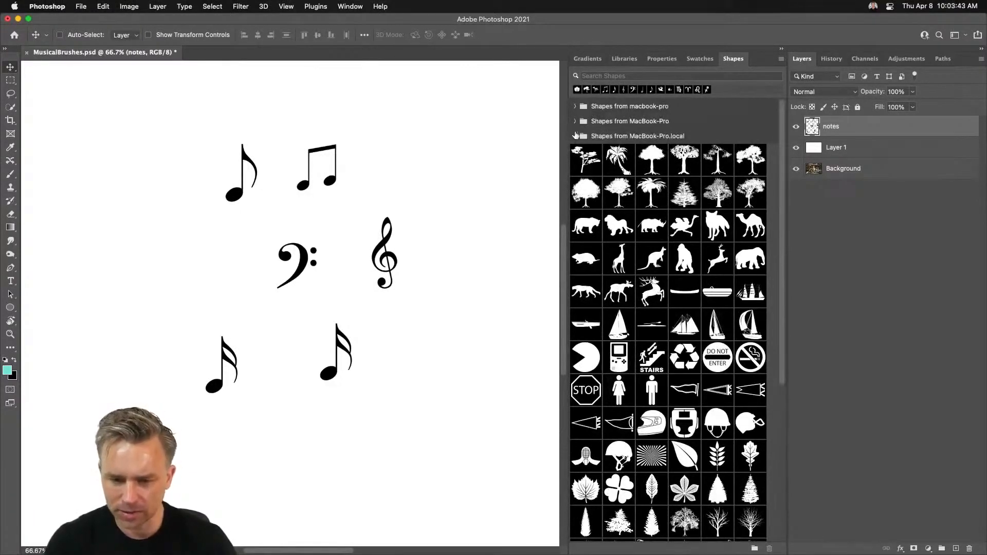
click(581, 110)
click(576, 107)
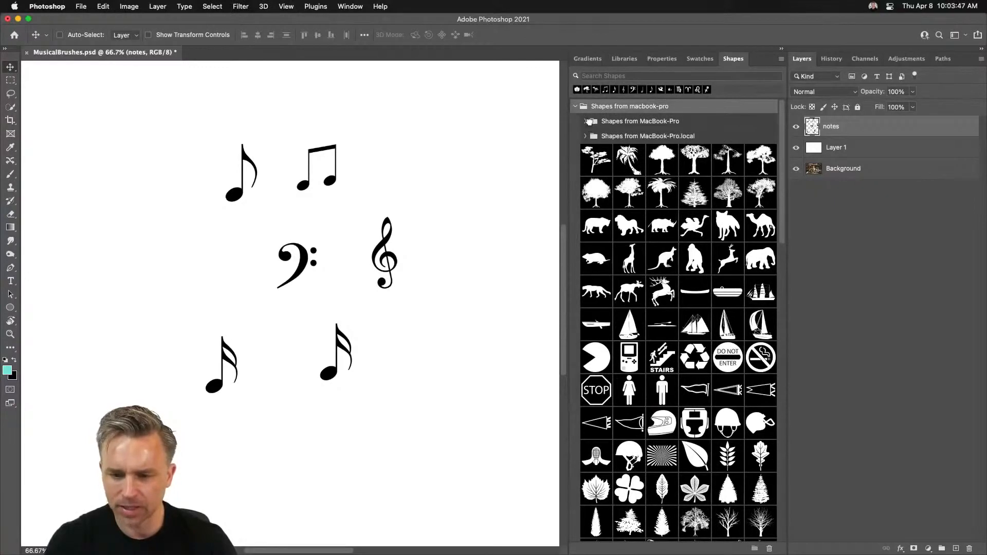
click(589, 123)
click(585, 122)
Find the music symbols among the shape presets and place the beamed eighth notes shape on the canvas beside the treble clef
scroll(668, 319, down, 20)
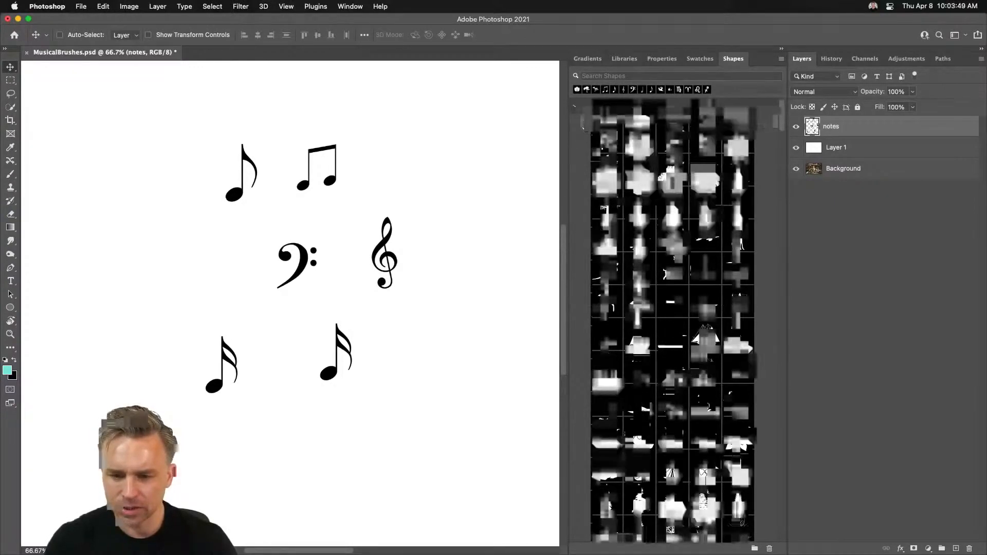
scroll(672, 319, down, 20)
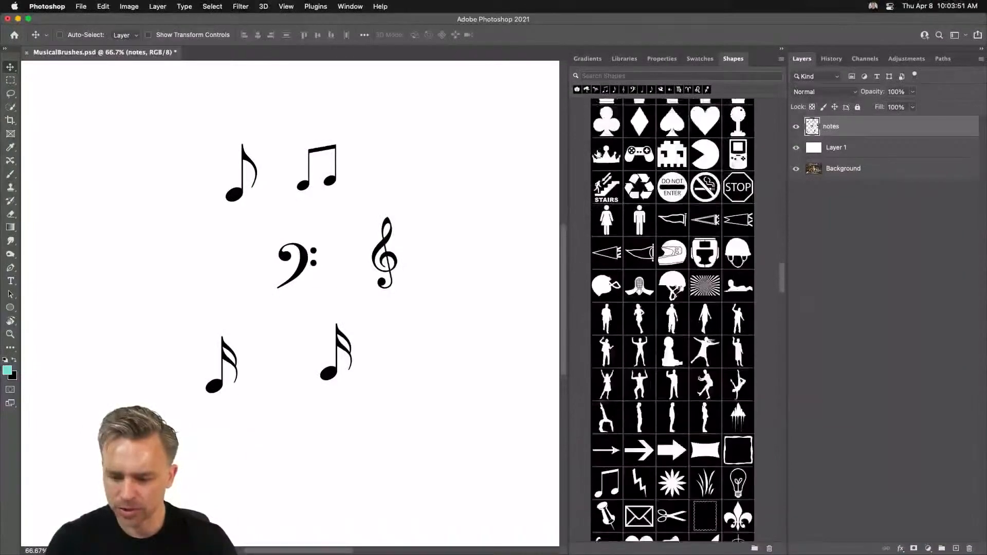
scroll(599, 152, down, 10)
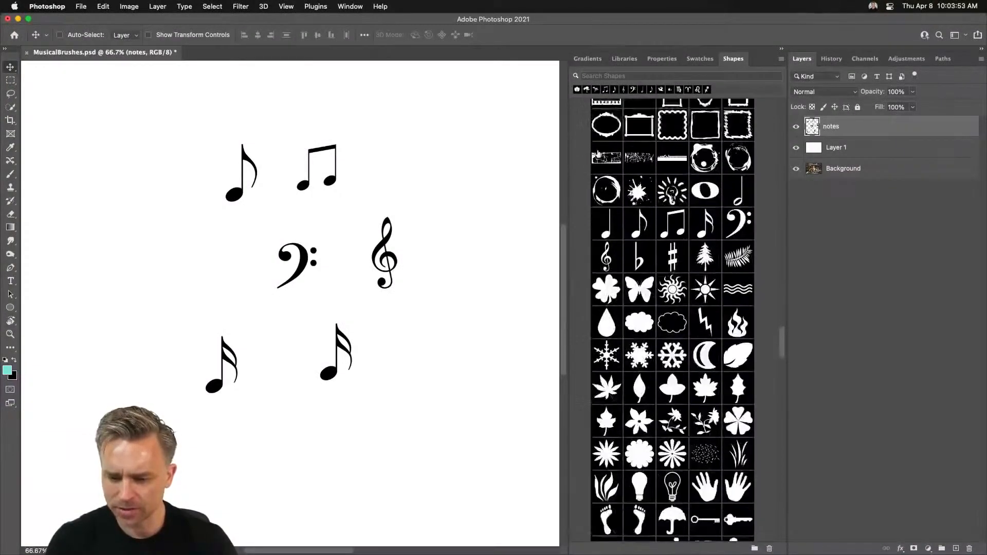
scroll(598, 154, up, 7)
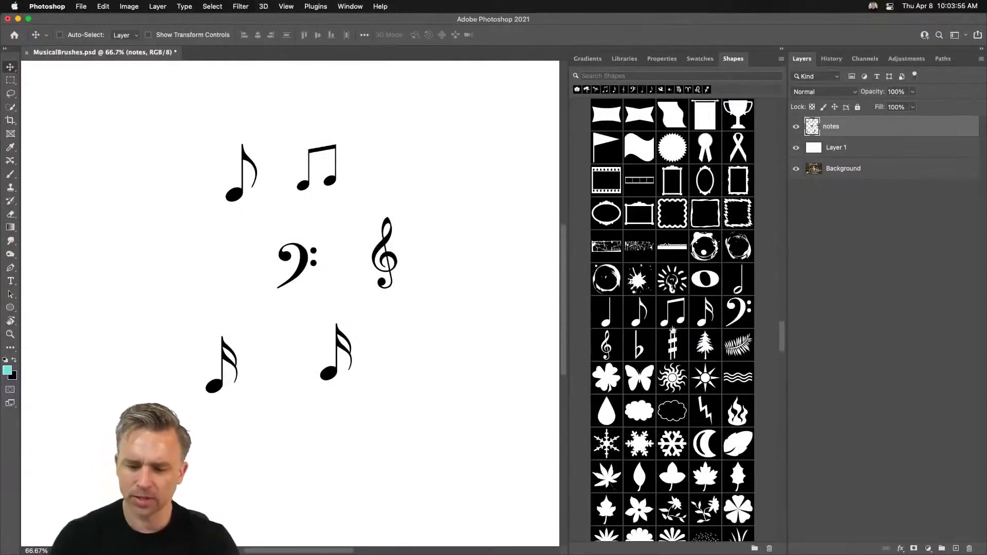
drag(680, 315, 478, 213)
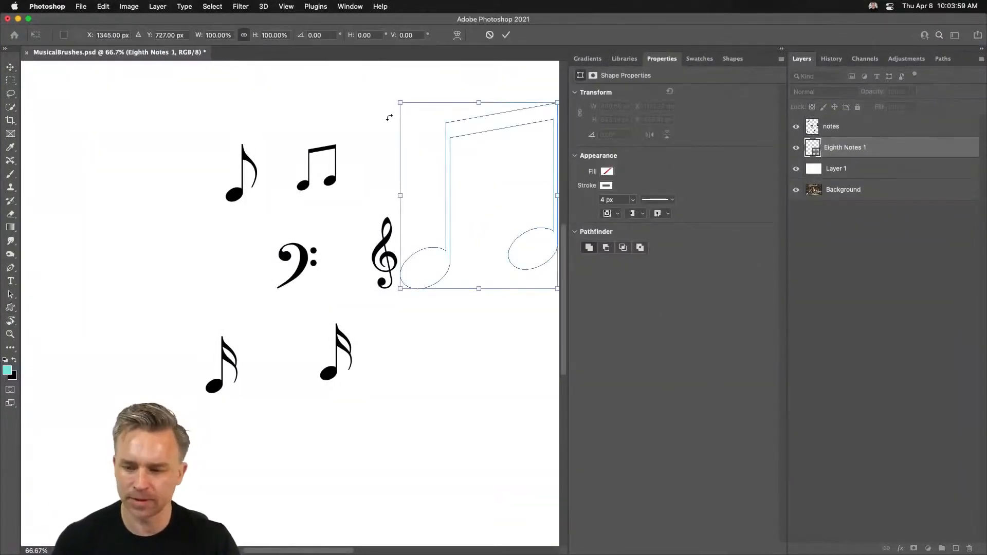
key(Return)
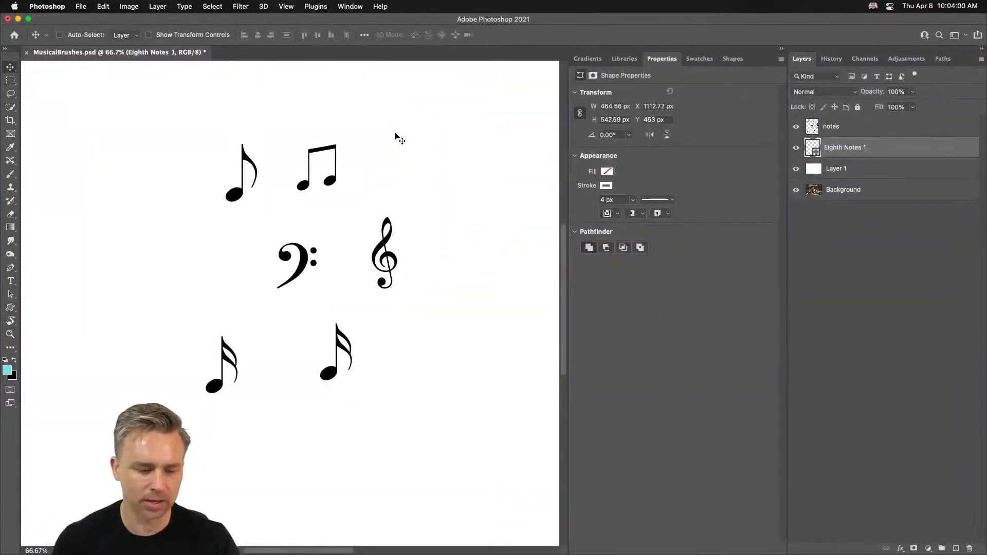
double_click(811, 149)
drag(646, 217, 667, 194)
key(Escape)
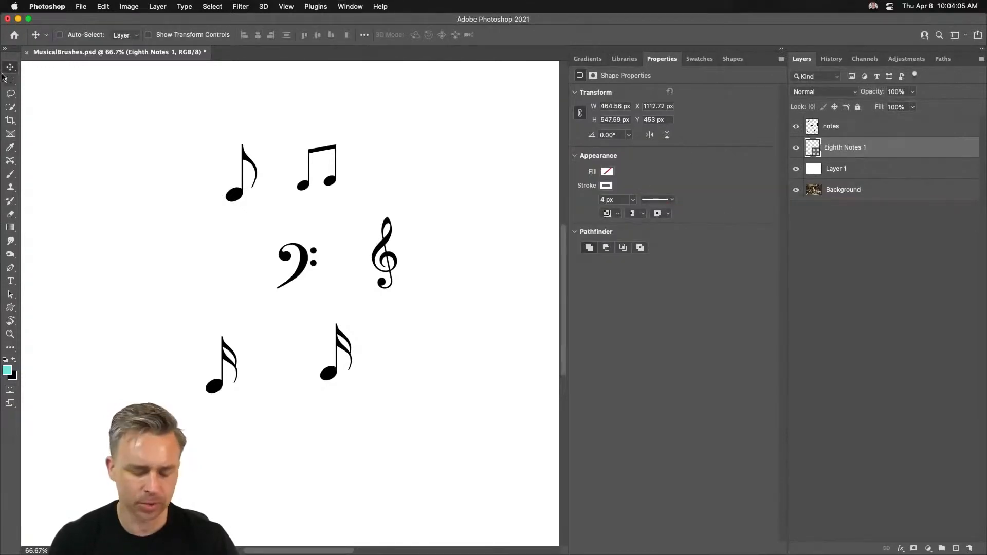
Move the Eighth Notes 1 shape to about X 315 px, Y 216 px and bring its layer above notes
key(super+minus)
key(super+minus)
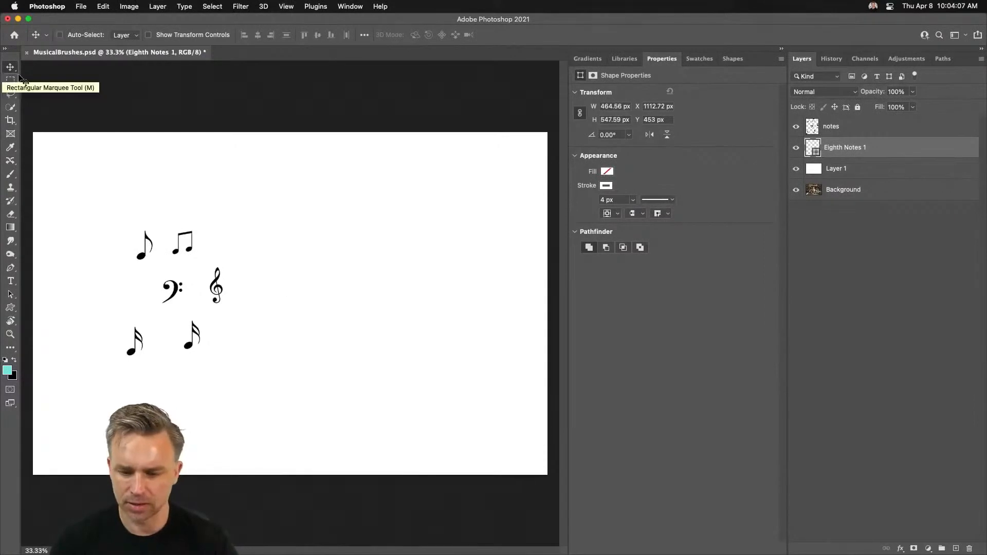
drag(513, 282, 377, 241)
drag(861, 147, 860, 122)
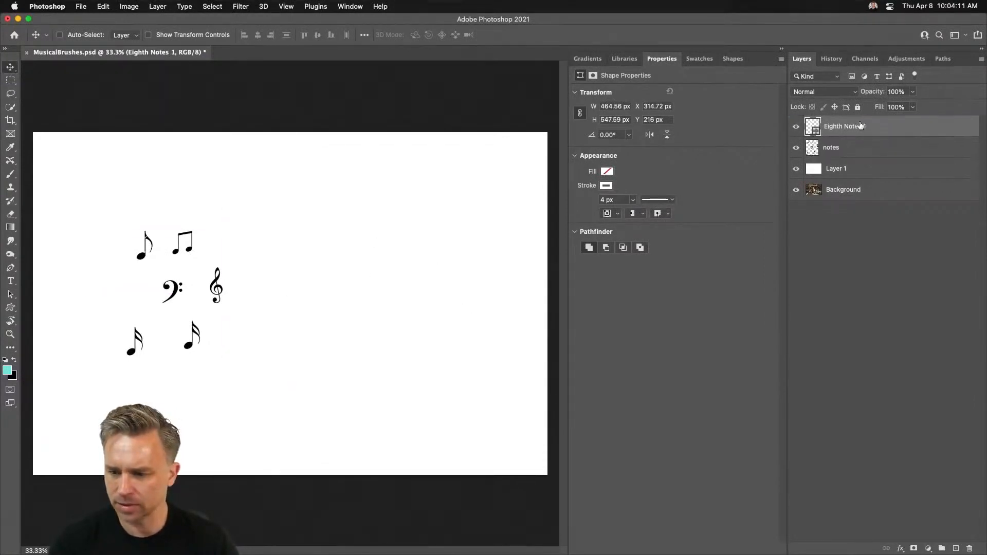
Place the single eighth note shape preset on the canvas at about X 2465 px, Y 171 px
click(733, 59)
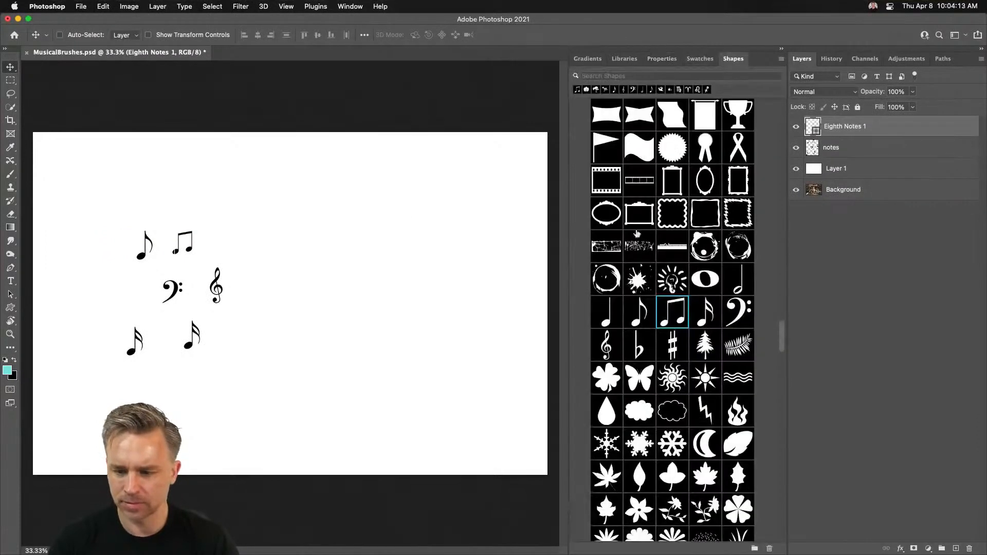
drag(635, 316, 345, 259)
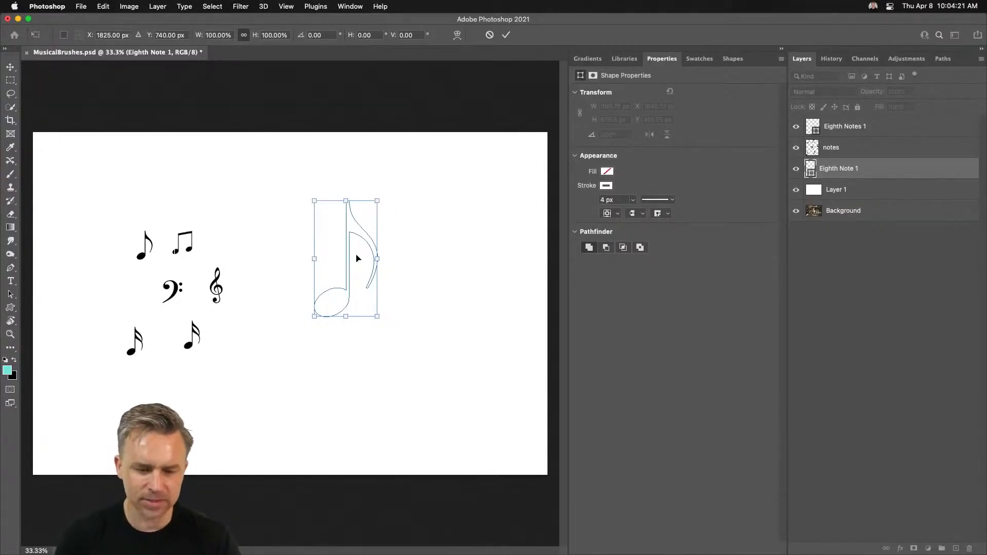
drag(350, 235, 487, 189)
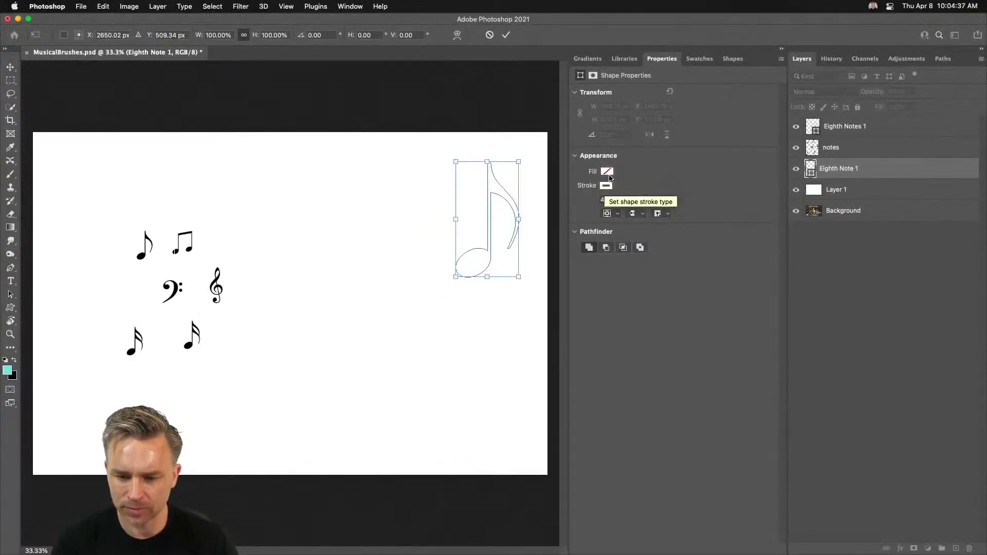
key(Return)
Fill the Eighth Note 1 shape with the near-black recently used color and set its stroke to none
click(609, 175)
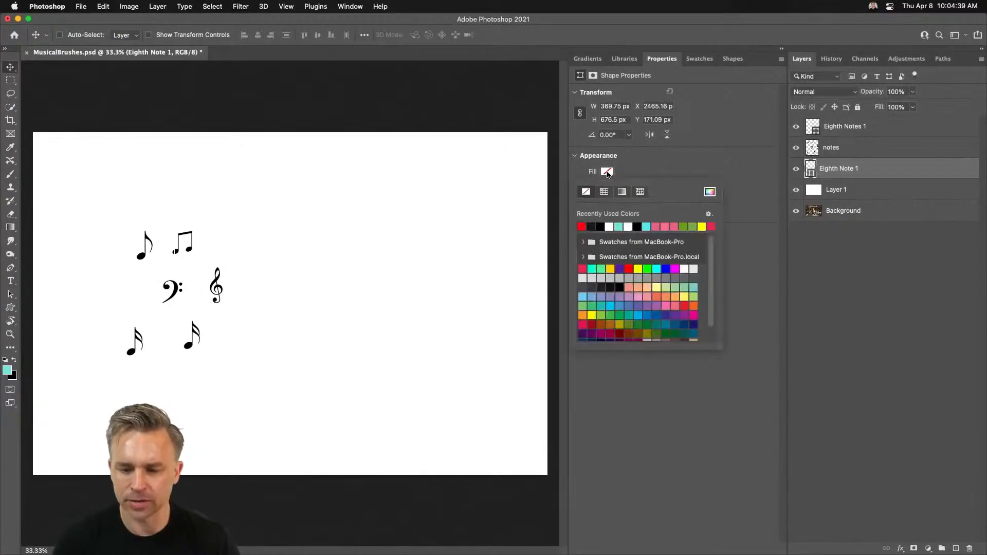
click(591, 227)
click(637, 171)
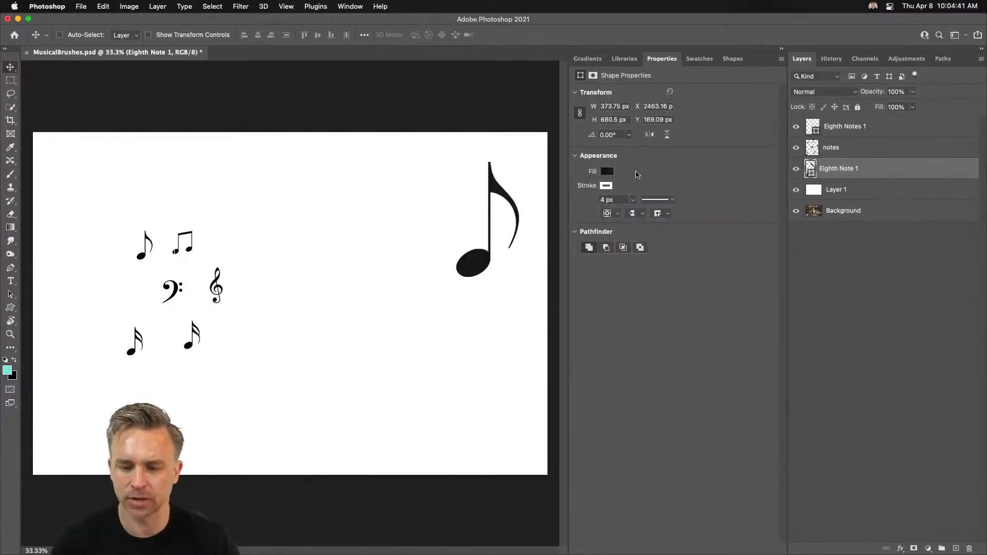
click(606, 186)
click(585, 206)
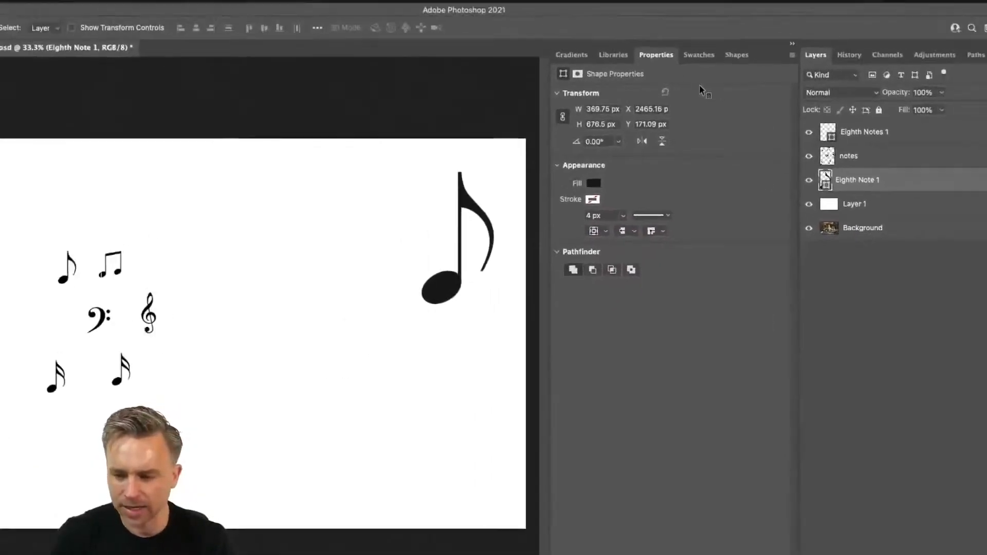
Hide Layer 1 and Background to view the notes on transparency, and show both layers again
click(808, 204)
click(808, 228)
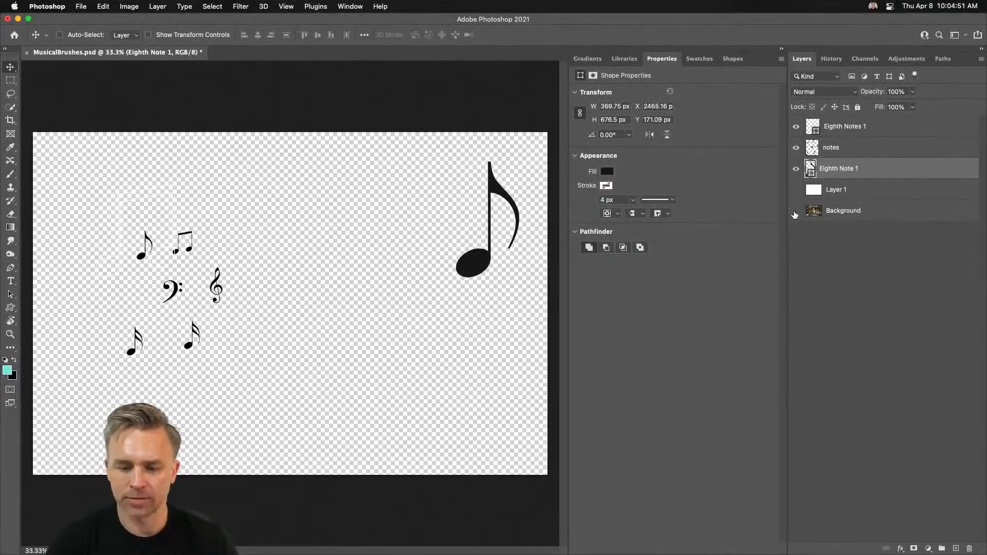
drag(794, 211, 794, 191)
Scale the Eighth Note 1 shape down to about 81 × 149 px and place it beside the existing single eighth note
key(super+t)
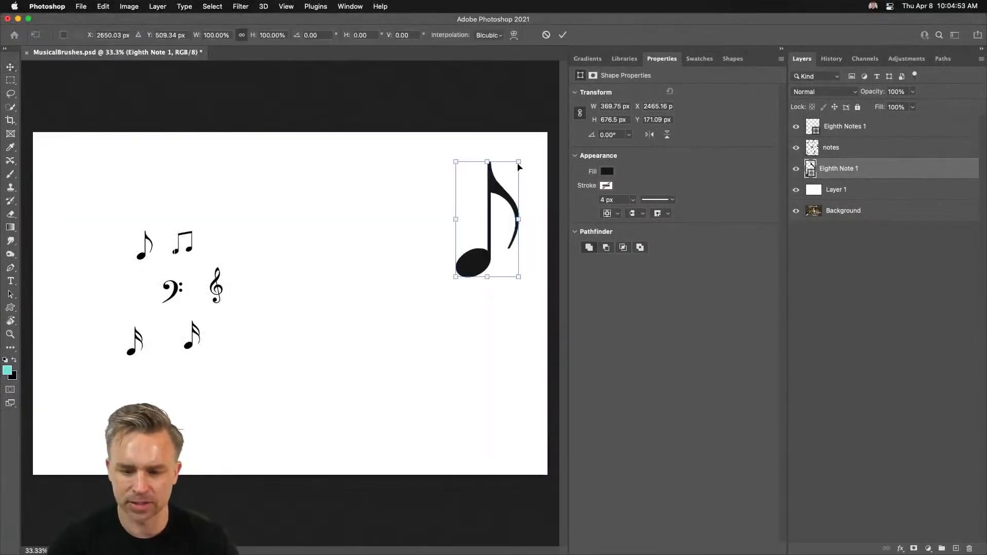
drag(518, 162, 471, 247)
key(Return)
drag(368, 276, 403, 287)
key(super+plus)
key(super+plus)
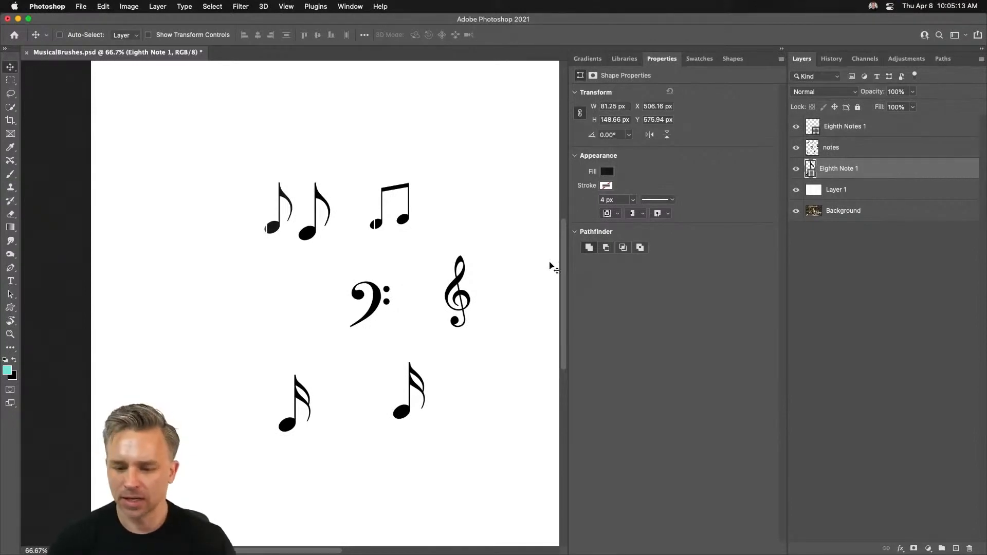
Place the beamed eighth notes shape preset on the empty area beside the bass clef, at about X 303 px, Y 855 px
click(732, 58)
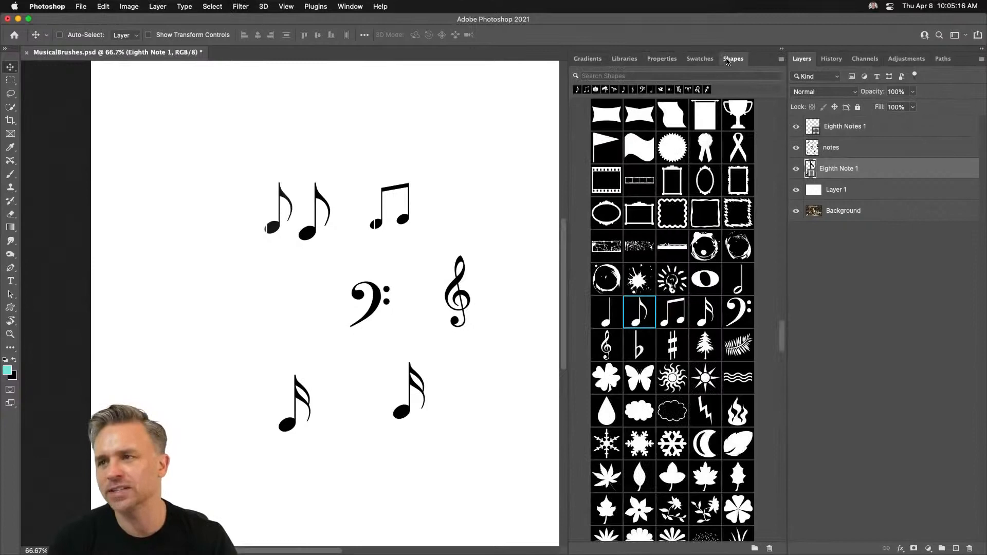
click(674, 317)
drag(674, 317, 214, 300)
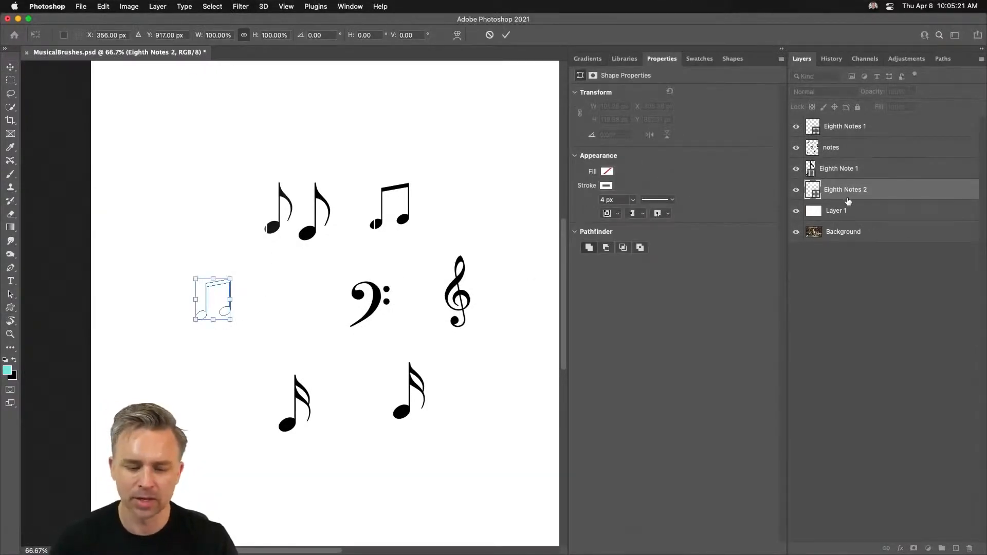
key(Return)
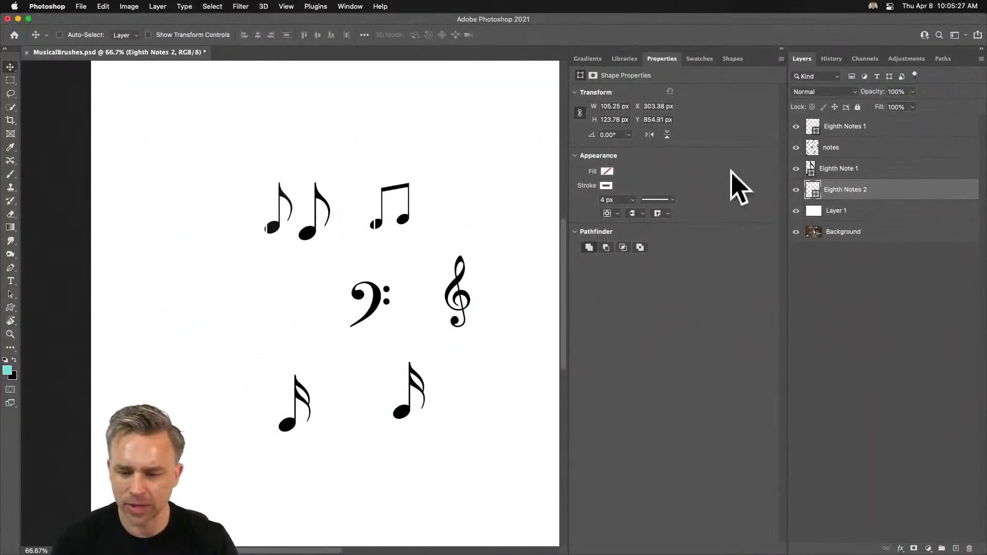
Fill the Eighth Notes 2 shape with the near-black recently used color and set its stroke to none
click(607, 172)
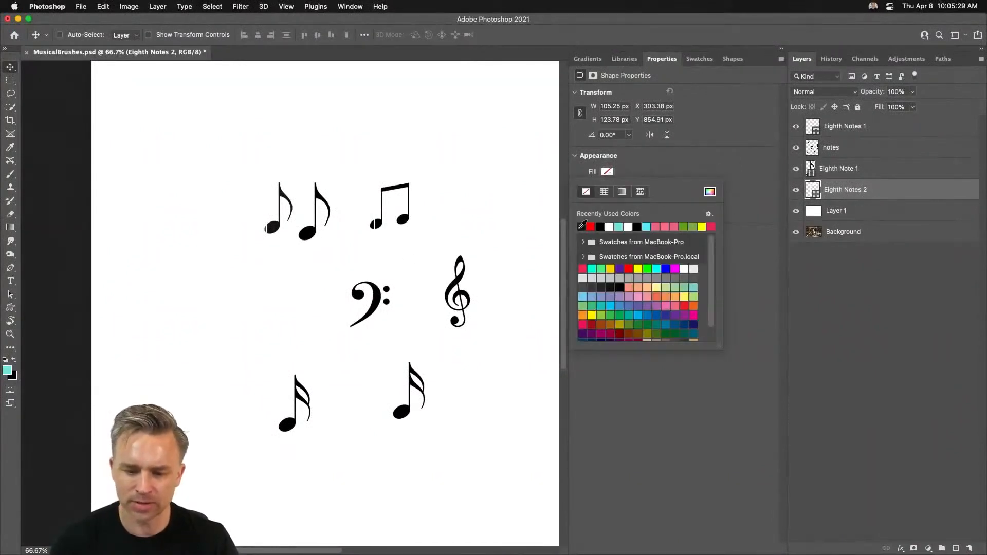
click(582, 225)
click(607, 186)
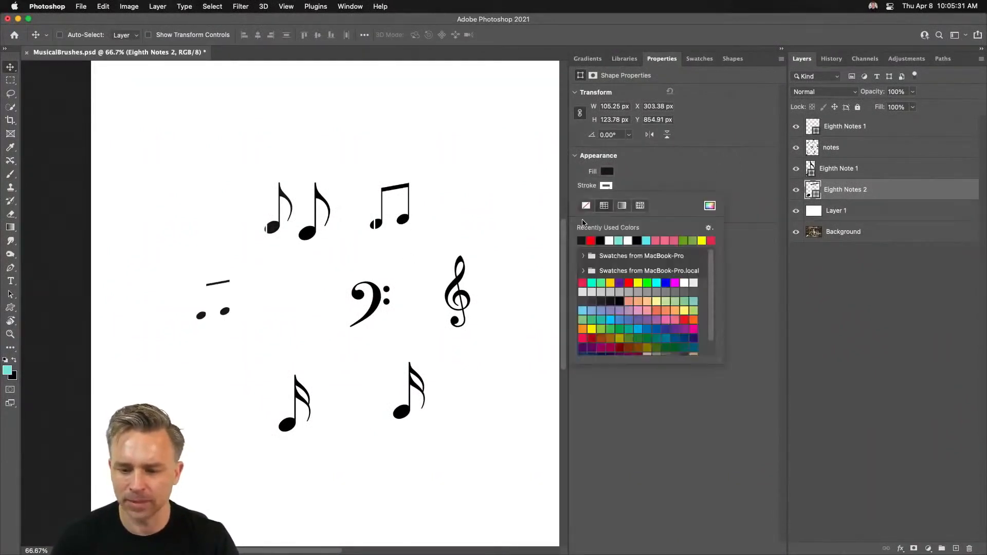
click(585, 207)
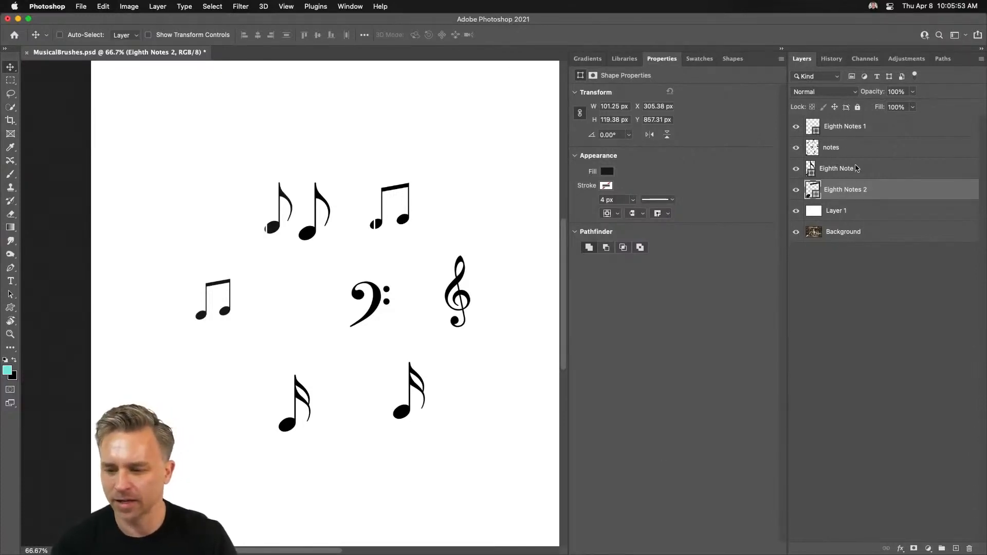
Set the layer thumbnails to the medium size with Layer Bounds as their contents
text(1)
key(Return)
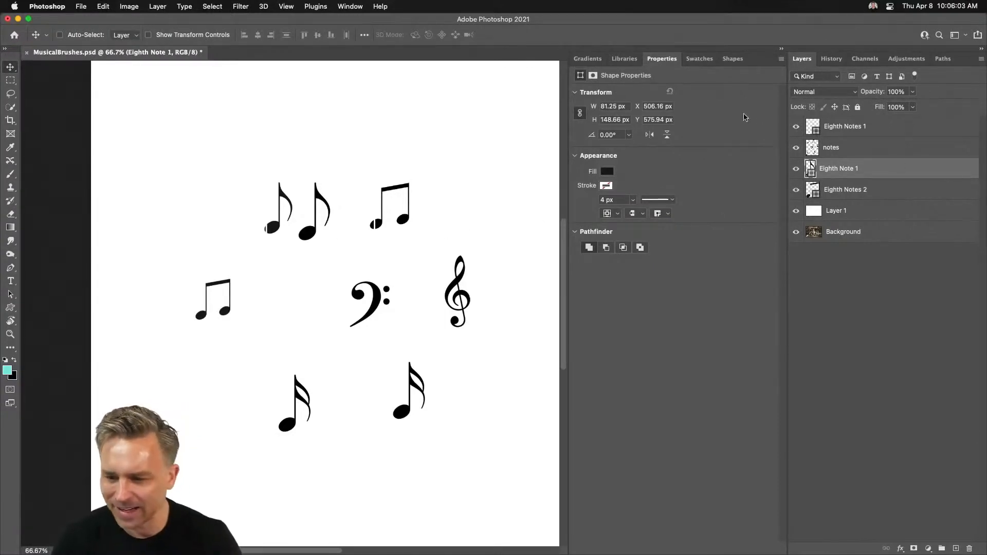
mouse_move(857, 130)
mouse_down()
mouse_move(895, 531)
mouse_move(910, 415)
mouse_move(847, 134)
mouse_up()
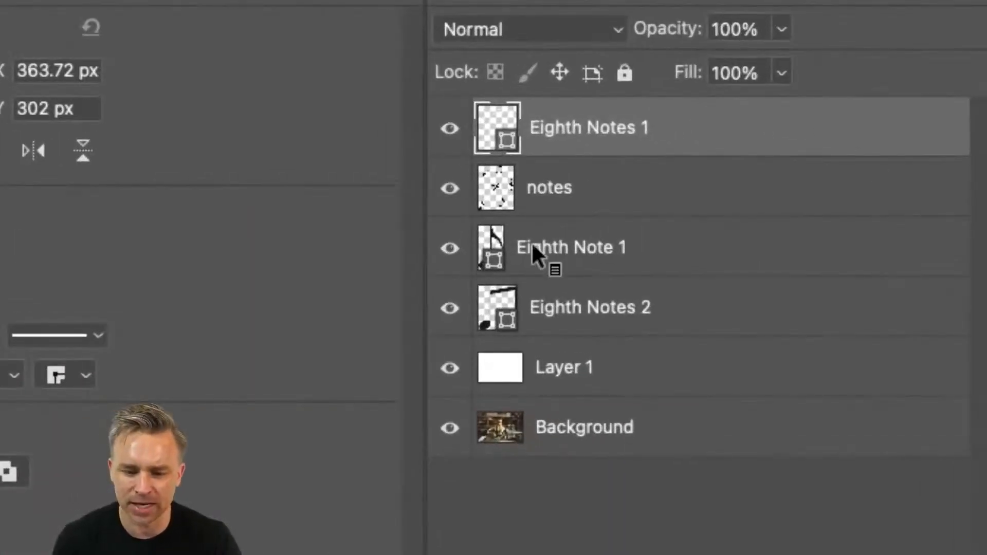
click(977, 25)
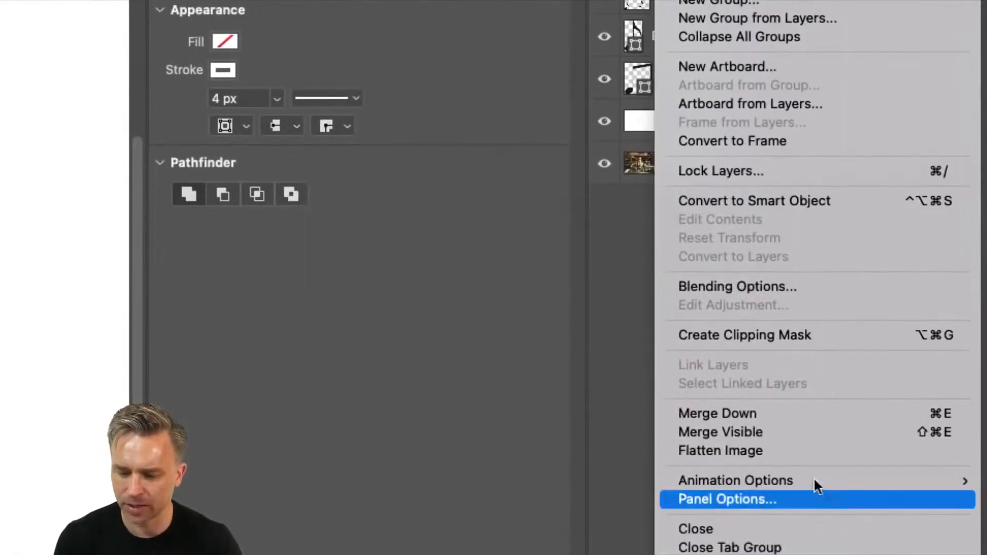
click(824, 519)
drag(444, 66, 354, 19)
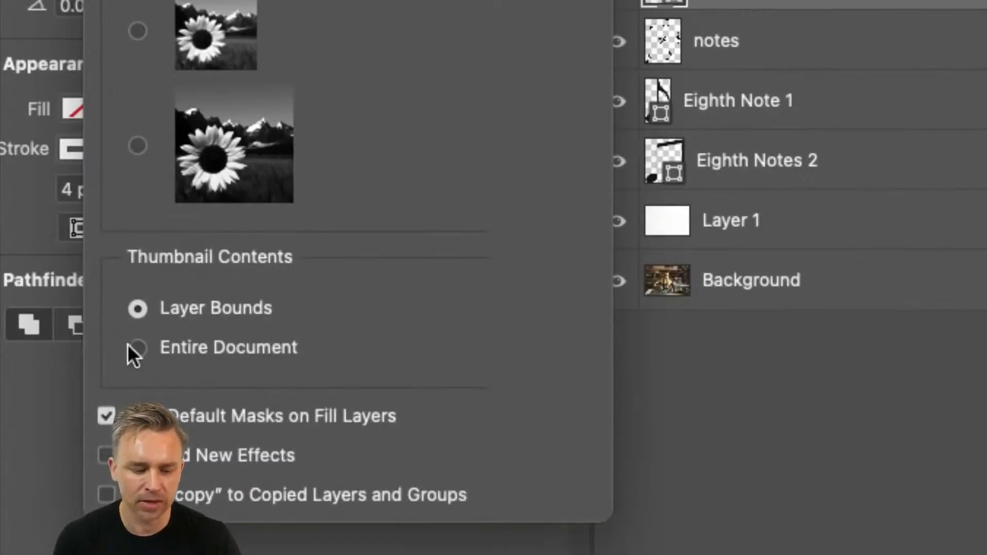
click(136, 487)
click(137, 309)
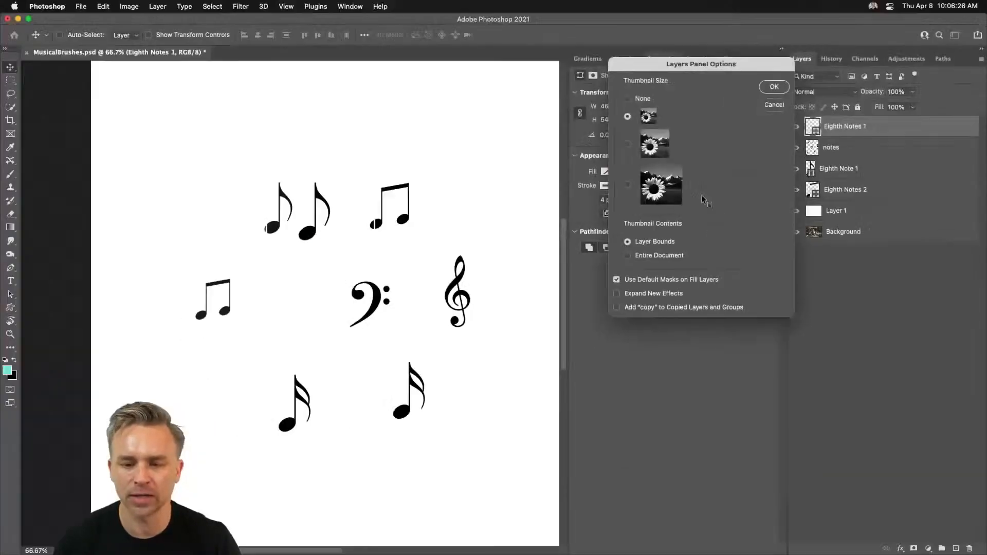
click(774, 86)
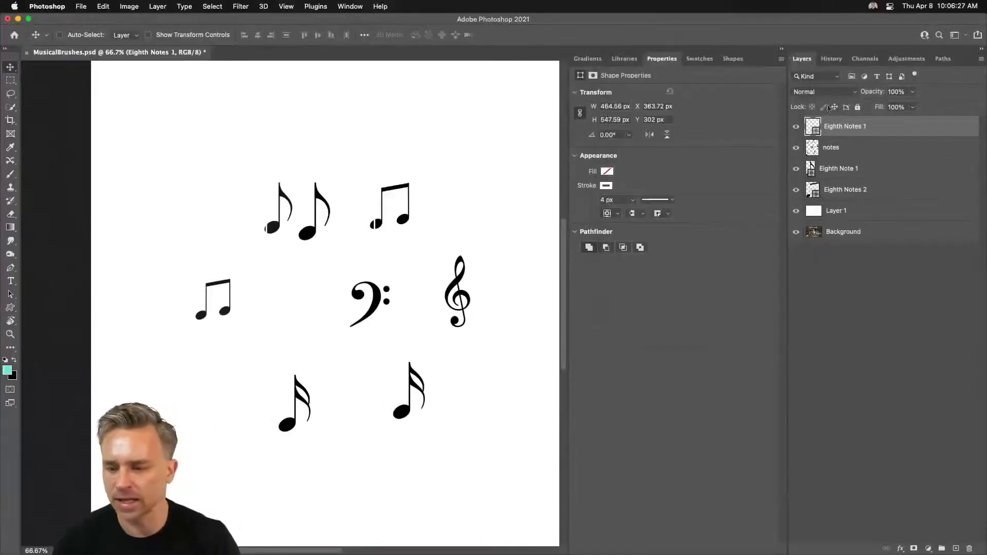
click(981, 59)
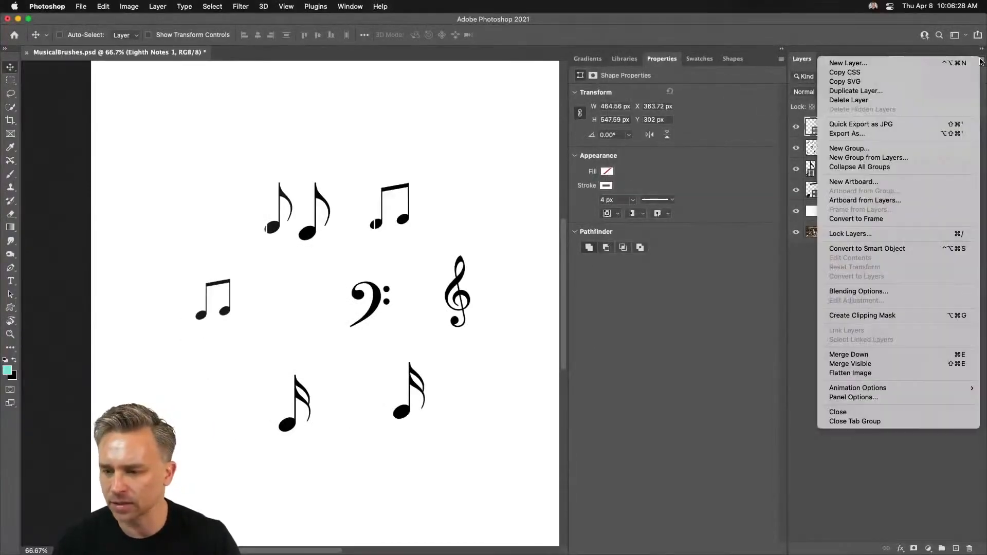
click(840, 397)
click(628, 144)
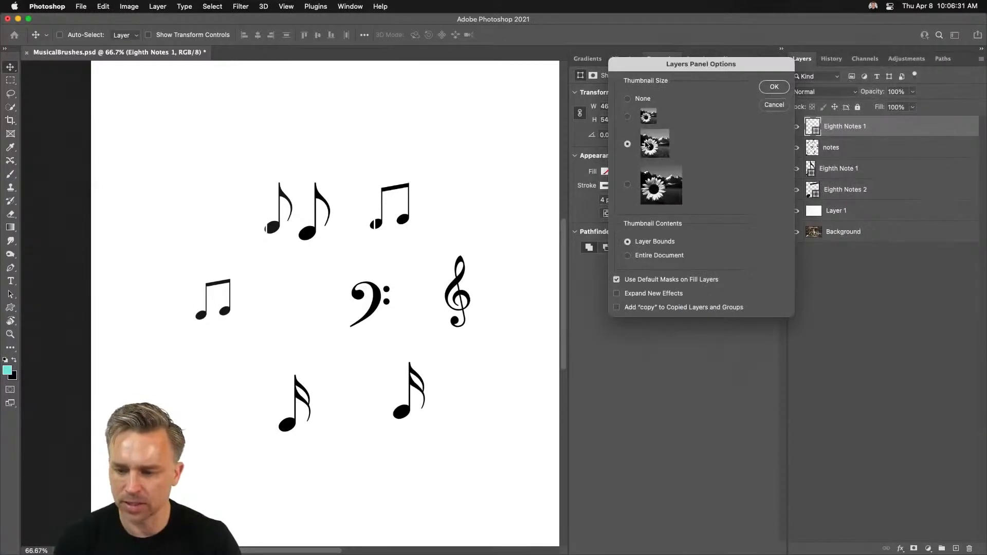
click(774, 86)
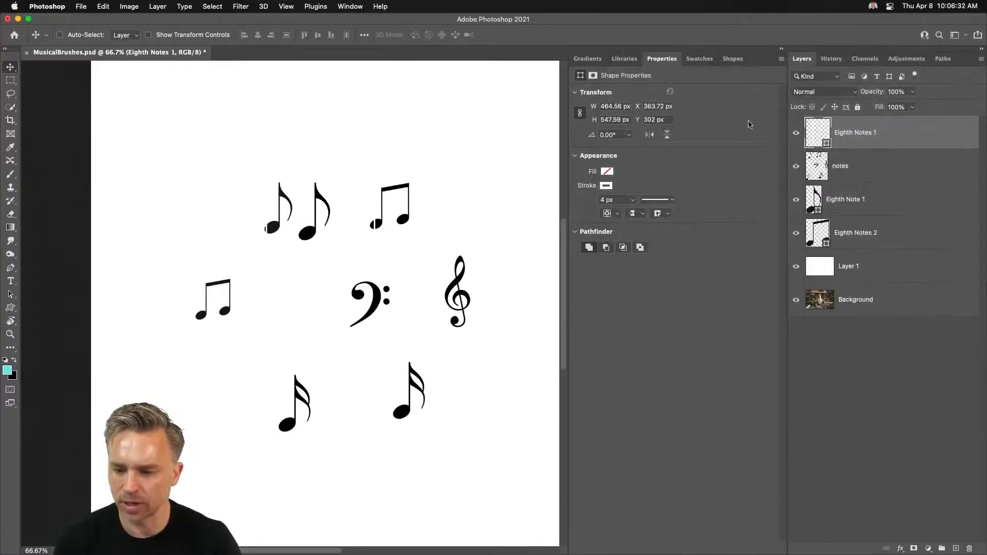
Delete the Eighth Notes 1 layer and hide the notes and Eighth Note 1 layers, keeping Eighth Notes 2 selected
click(781, 49)
drag(876, 159, 969, 548)
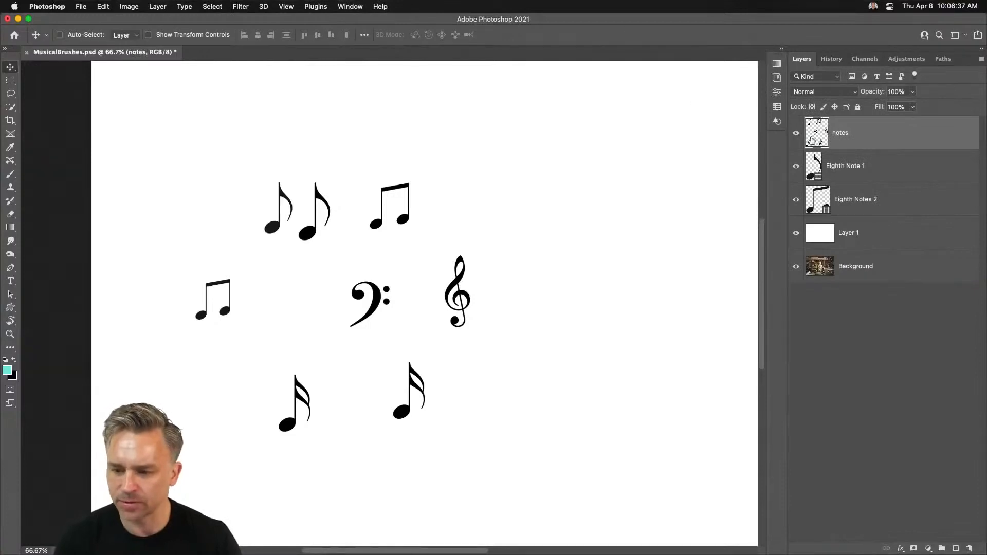
drag(795, 133, 795, 166)
click(850, 204)
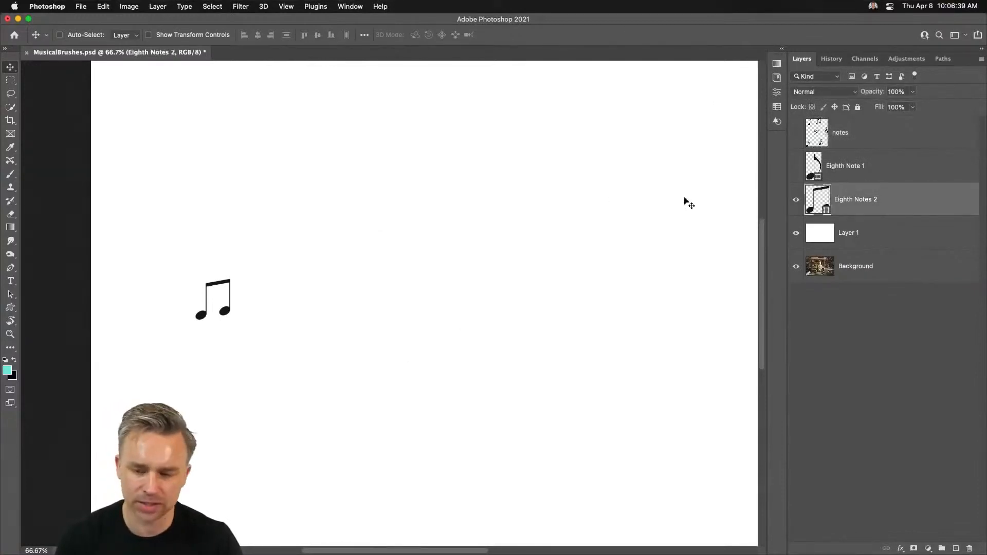
drag(796, 166, 795, 132)
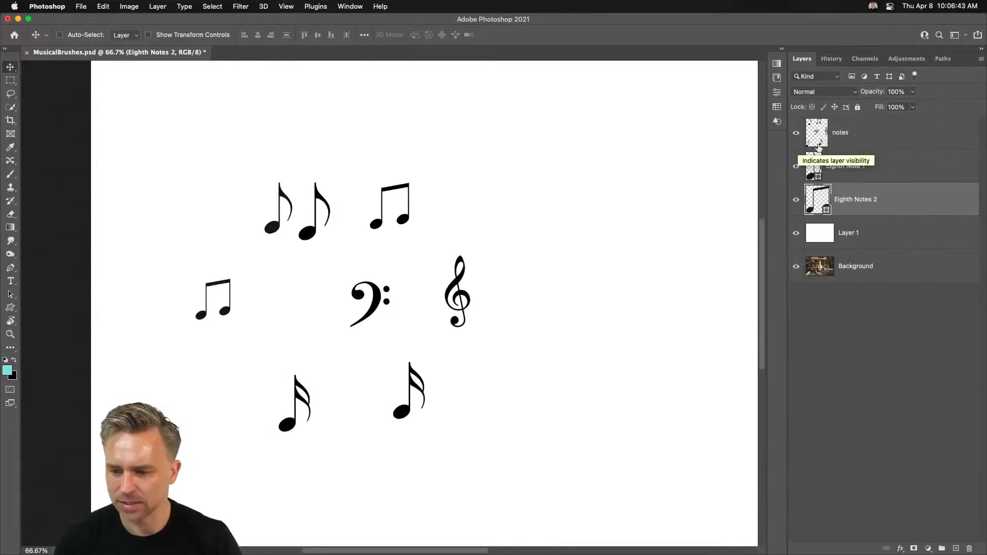
drag(795, 132, 796, 166)
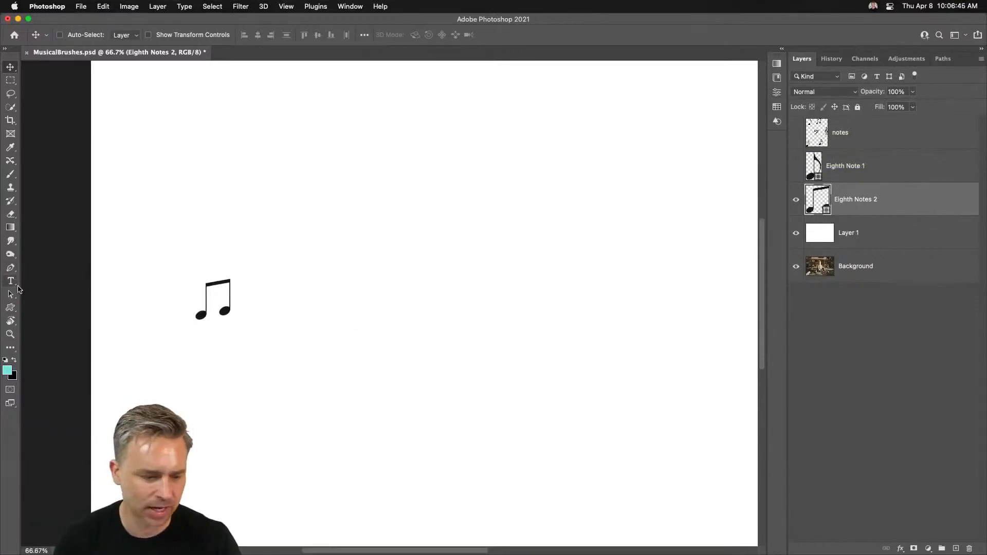
Move the beamed eighth notes toward the middle of the canvas and enclose them in a rectangular marquee selection
drag(221, 317, 463, 267)
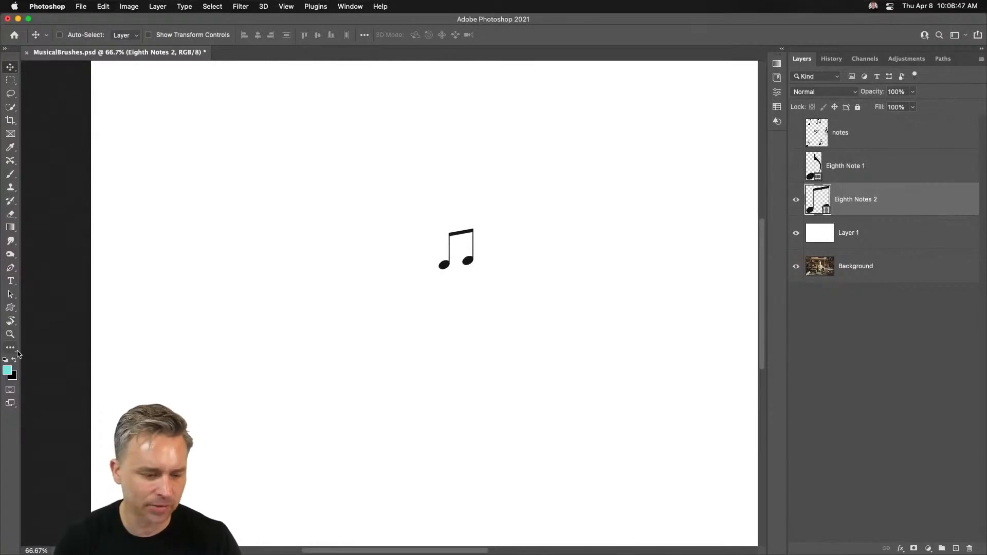
key(super+equal)
key(super+equal)
key(super+equal)
drag(443, 307, 353, 388)
key(m)
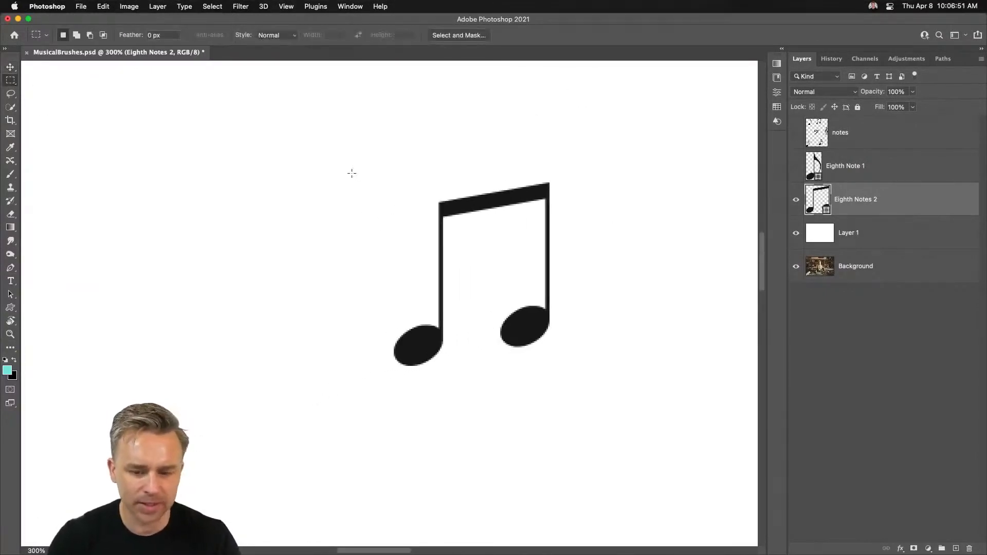
drag(370, 168, 578, 370)
drag(417, 301, 426, 310)
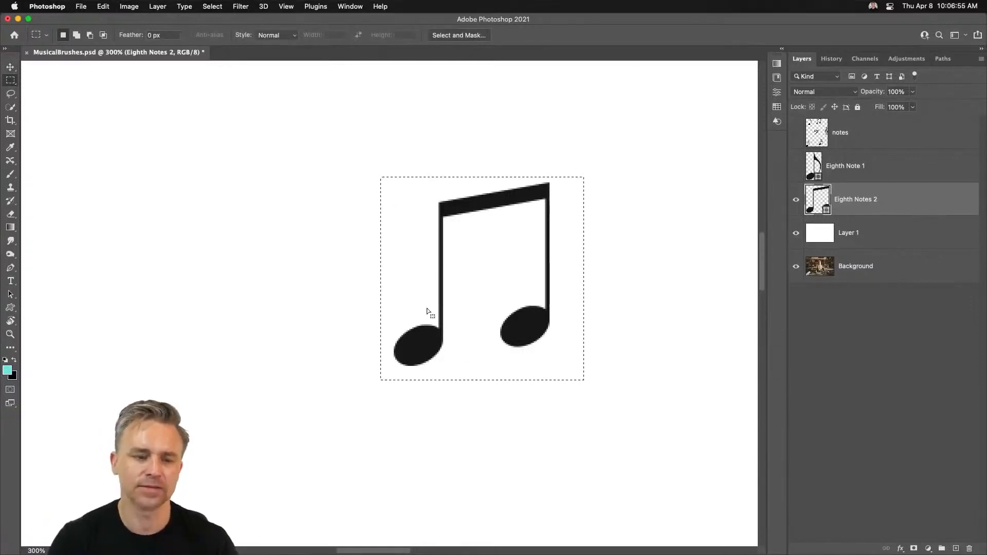
click(781, 49)
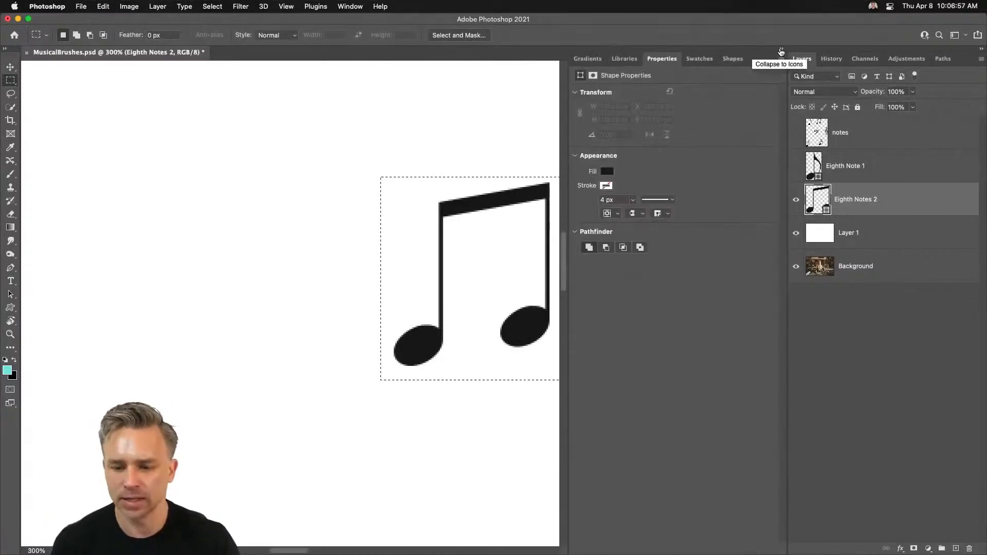
click(780, 50)
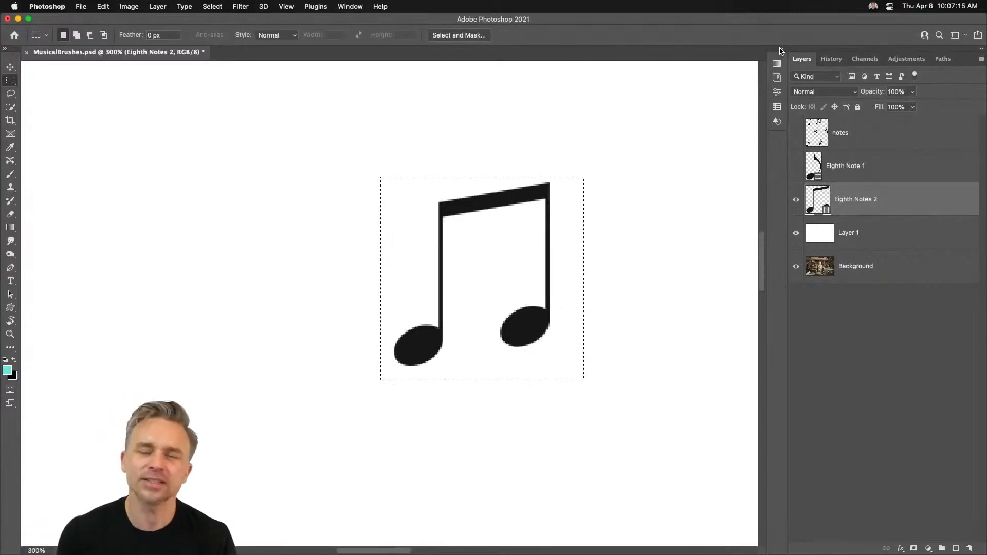
Define a brush preset named "note 1" from the selected beamed eighth notes
click(103, 6)
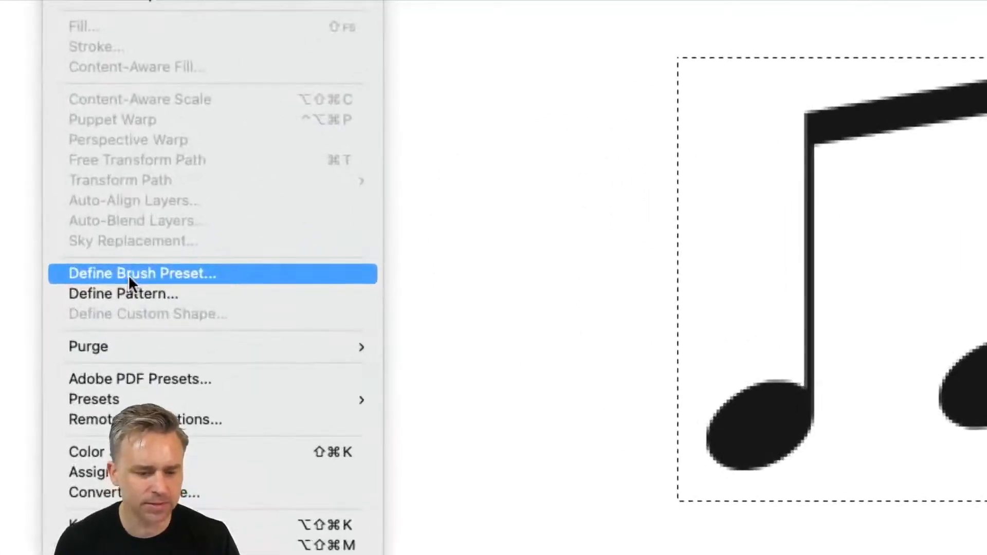
click(128, 274)
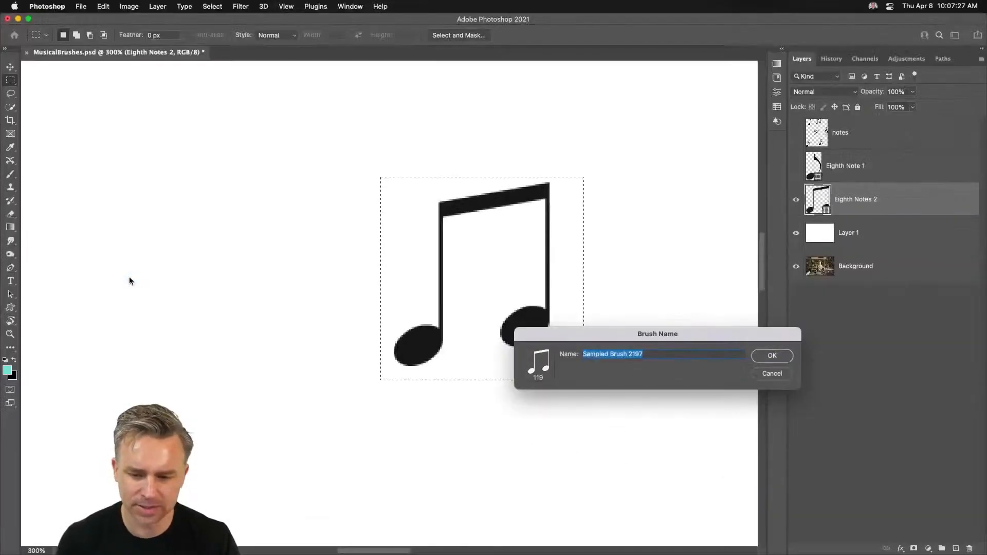
drag(557, 331, 562, 180)
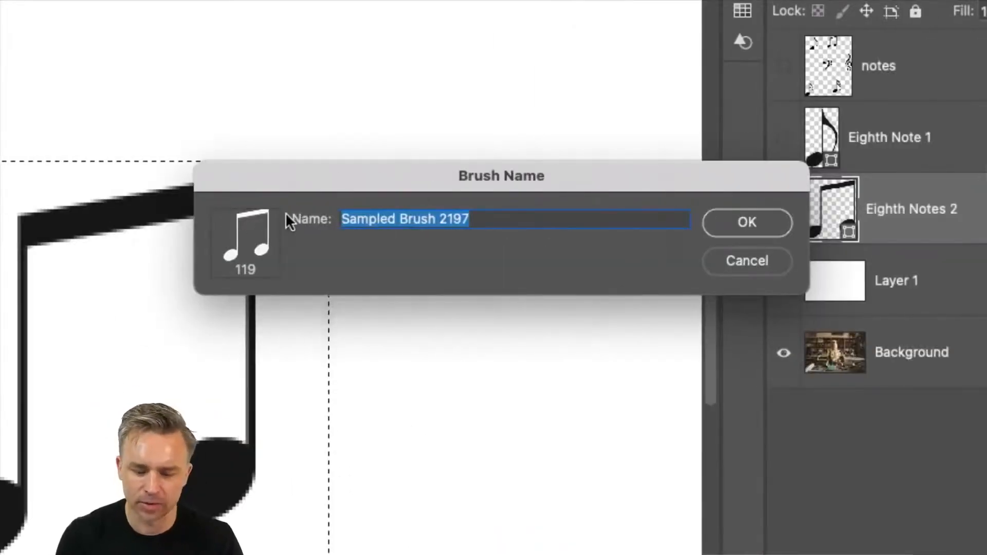
text(note 1)
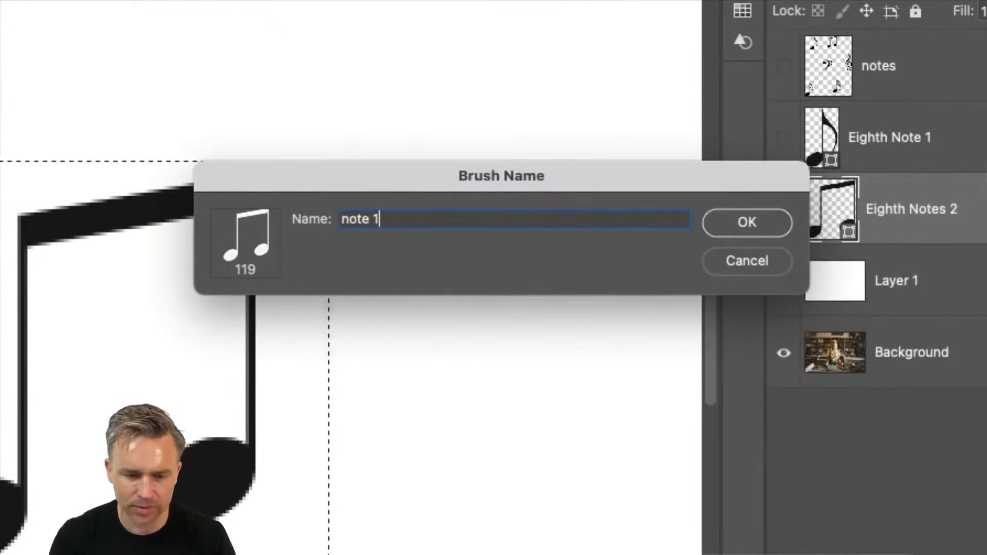
key(Return)
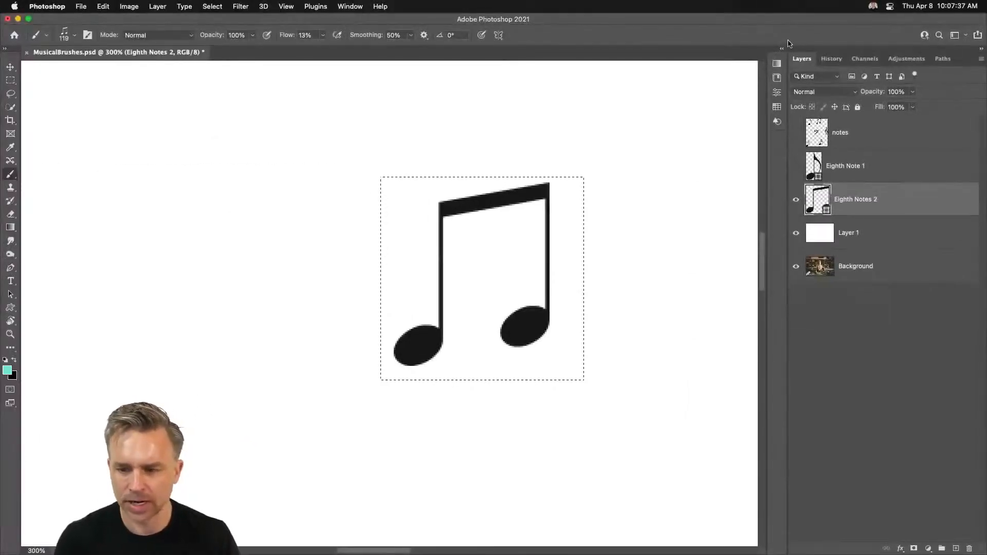
Show the Brushes panel and reposition it so the whole list of brush presets is in view
click(344, 6)
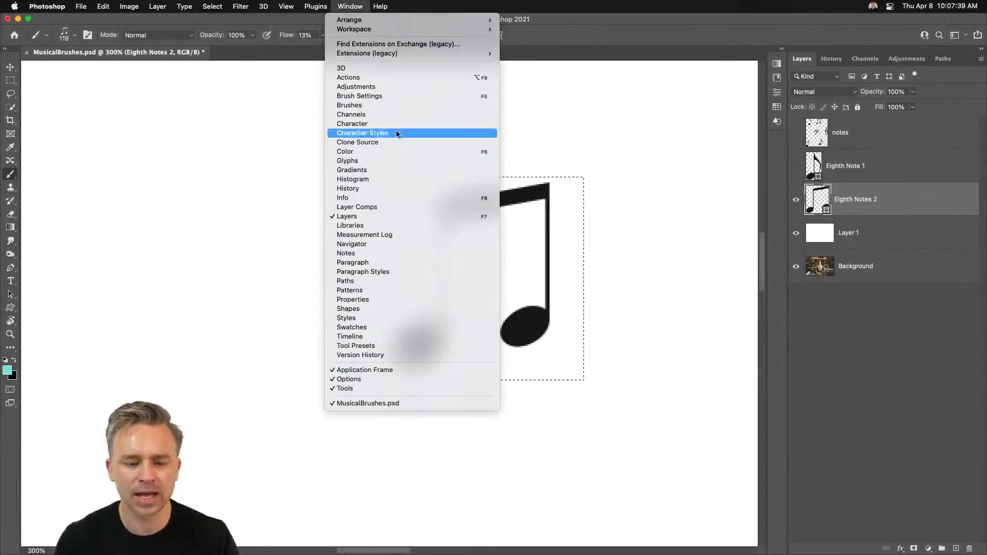
click(393, 105)
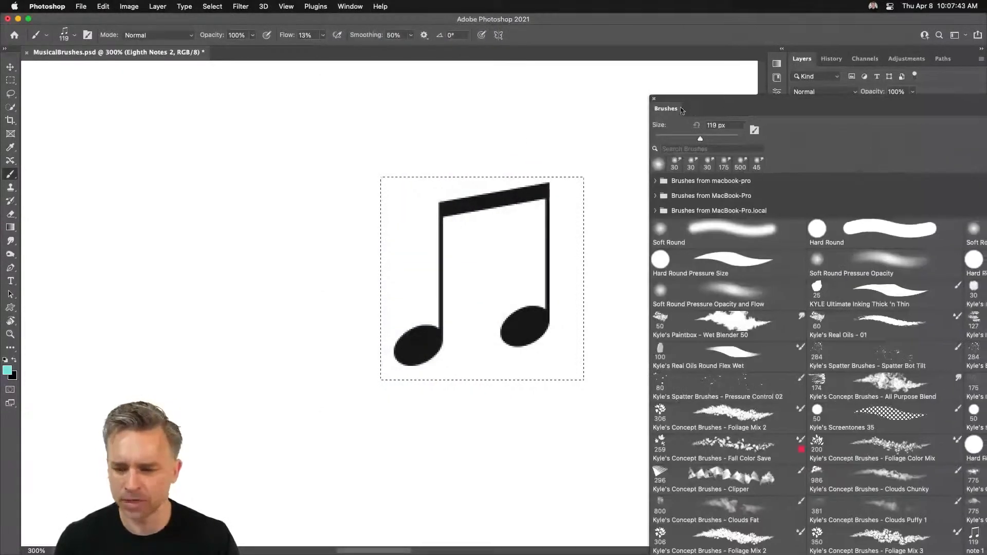
drag(697, 110, 388, 53)
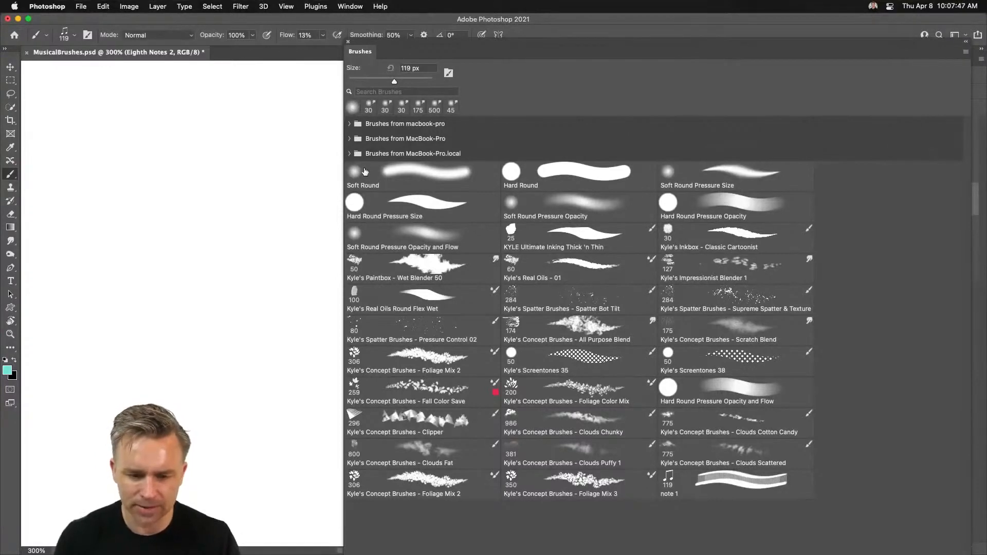
Delete the brush groups "Brushes from MacBook-Pro" and "Brushes from MacBook-Pro.local"
click(397, 140)
shift+click(402, 154)
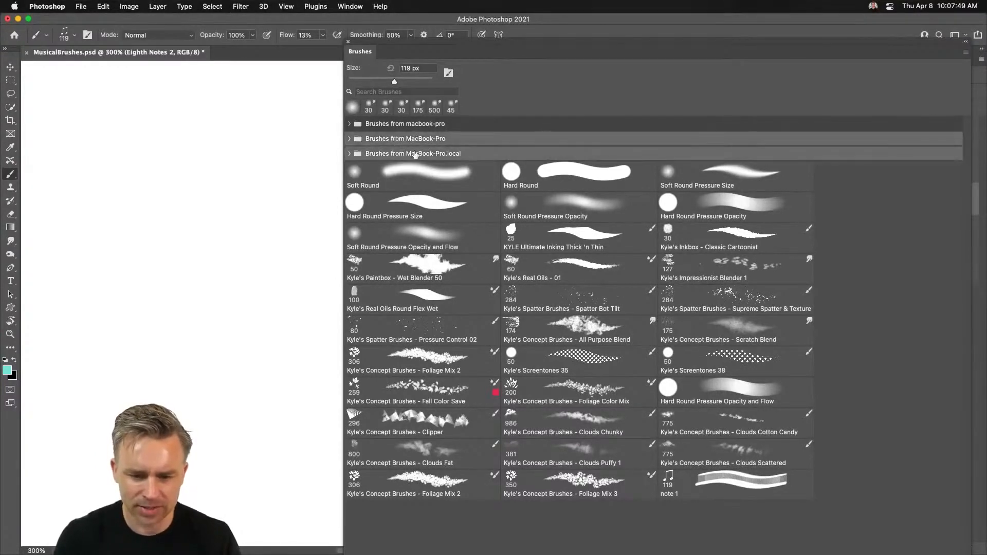
right_click(416, 151)
click(420, 164)
right_click(407, 151)
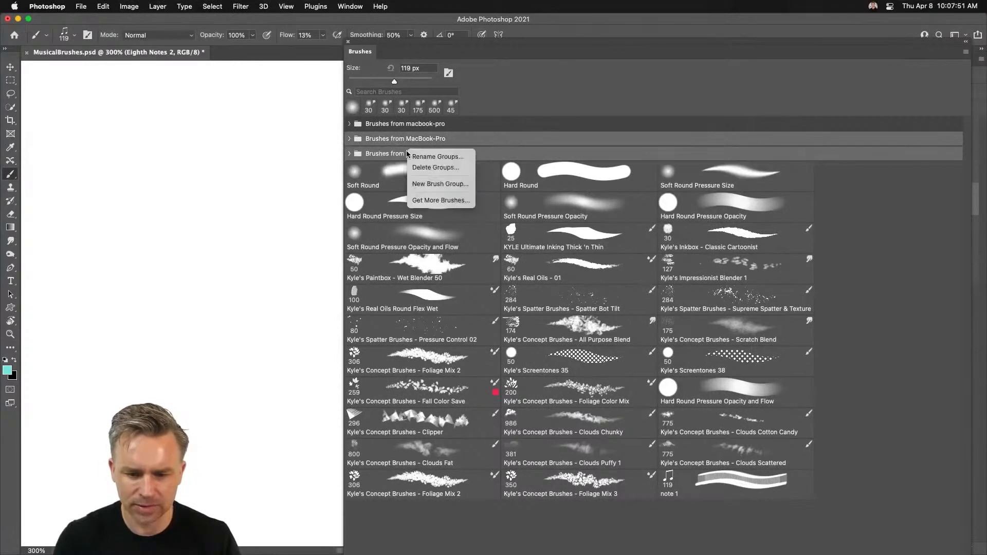
click(420, 168)
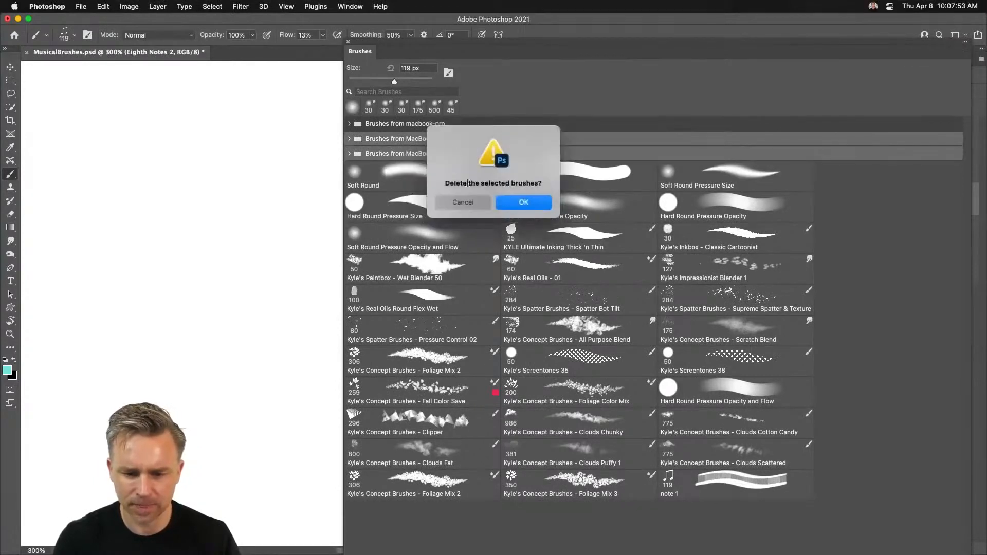
click(518, 203)
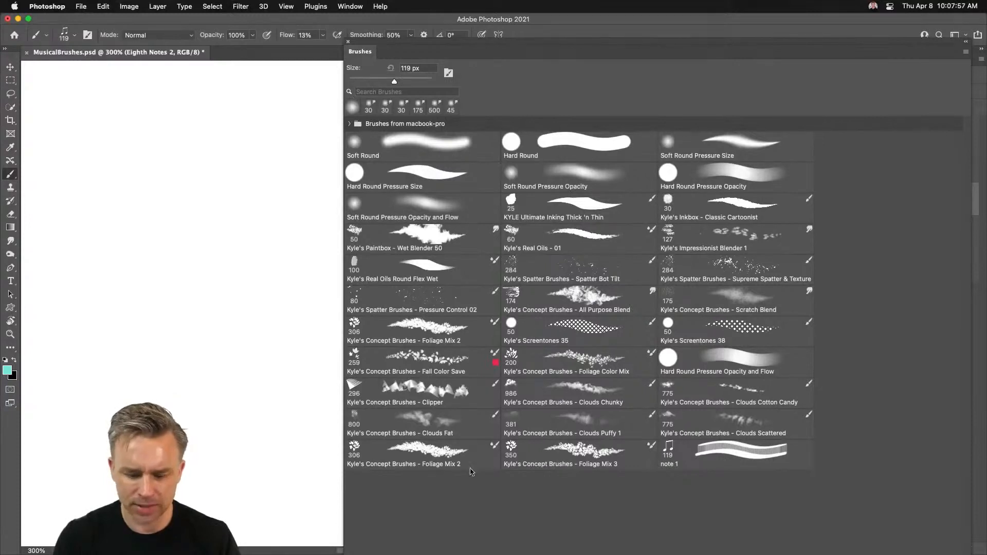
Dock the Brushes panel beside Layers and widen it to show two columns of presets
drag(909, 55, 868, 30)
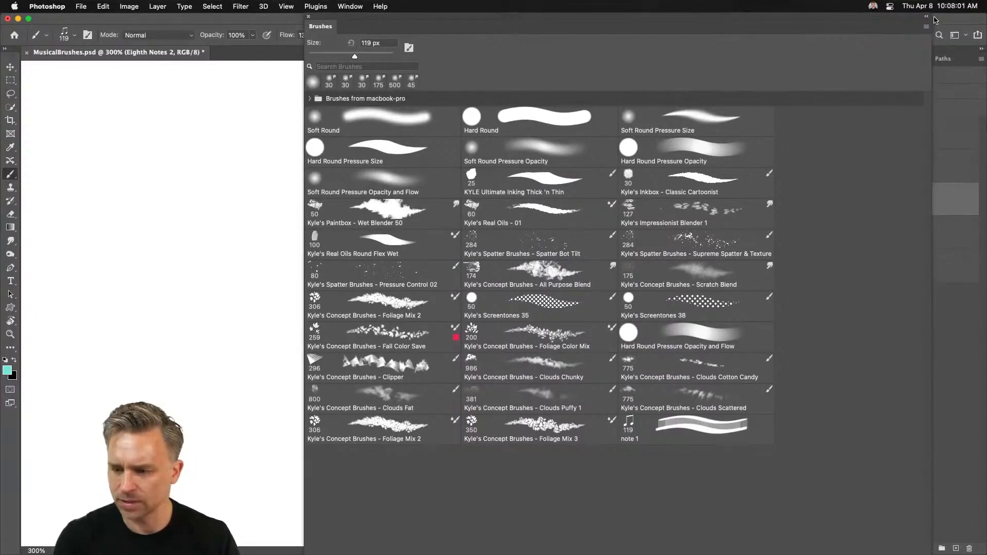
mouse_move(935, 20)
mouse_down()
mouse_move(926, 35)
mouse_move(599, 35)
mouse_move(637, 16)
mouse_move(669, 62)
mouse_move(768, 74)
mouse_move(775, 109)
mouse_move(766, 103)
mouse_up()
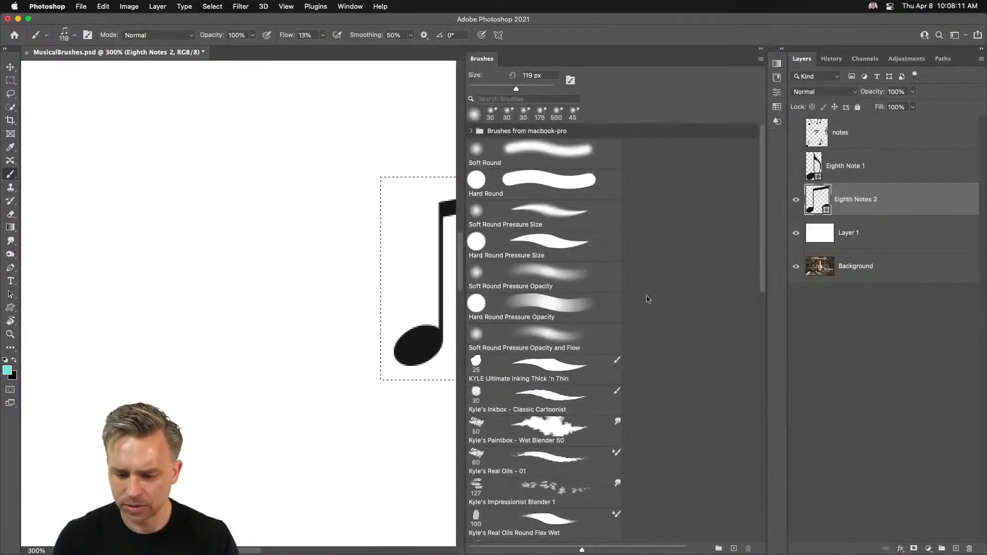
scroll(447, 170, up, 3)
drag(463, 154, 324, 150)
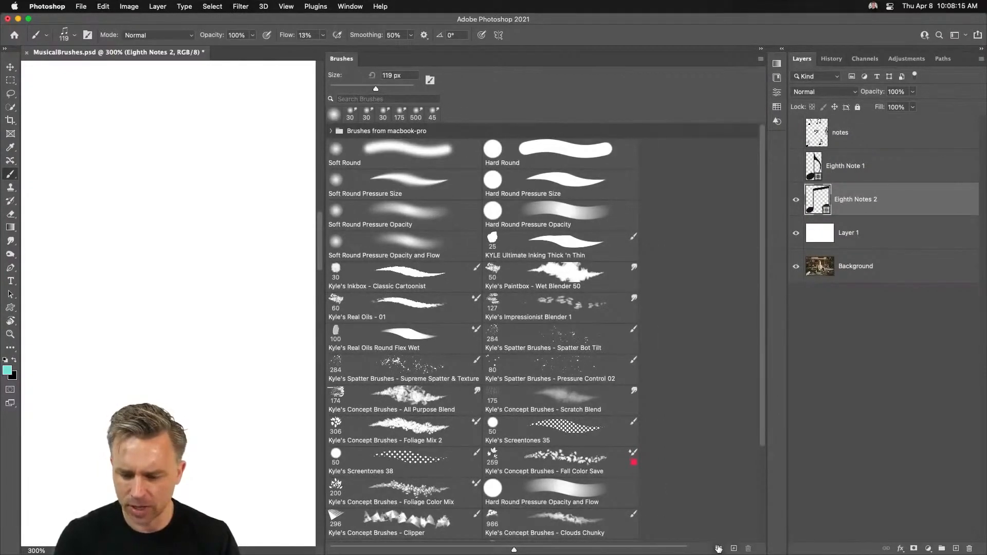
Create a brush group named "Notes" for the note 1 preset
click(718, 549)
text(Not)
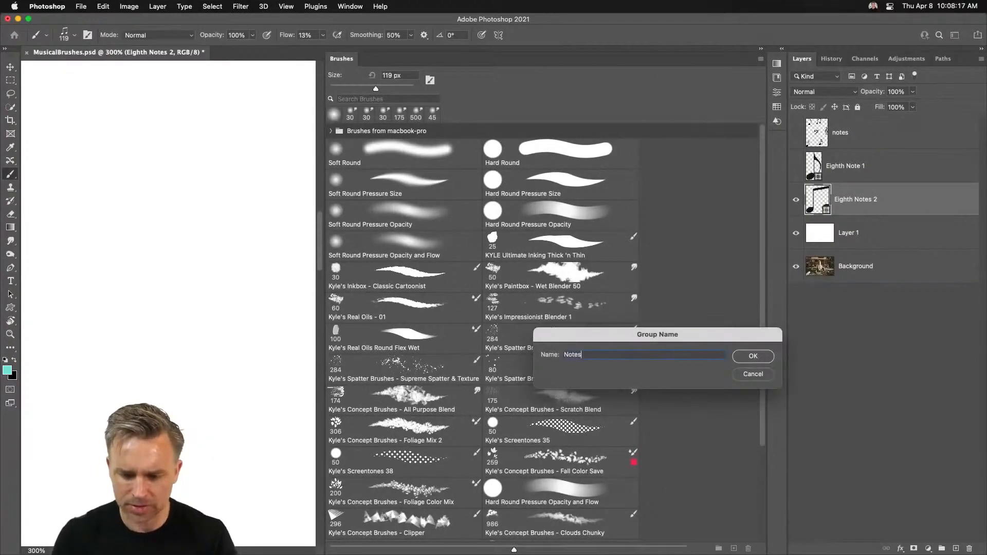
text(es)
key(Return)
Move the Notes group directly below the "Brushes from macbook-pro" group and choose the note 1 brush
mouse_move(337, 511)
mouse_down()
mouse_move(339, 537)
mouse_move(362, 123)
mouse_move(364, 151)
mouse_up()
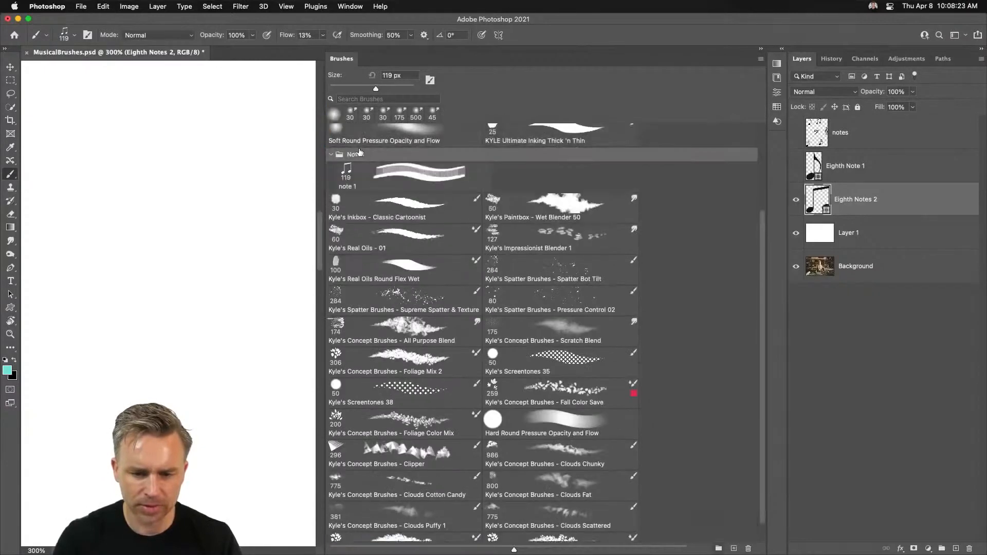
scroll(359, 151, up, 4)
drag(345, 275, 336, 139)
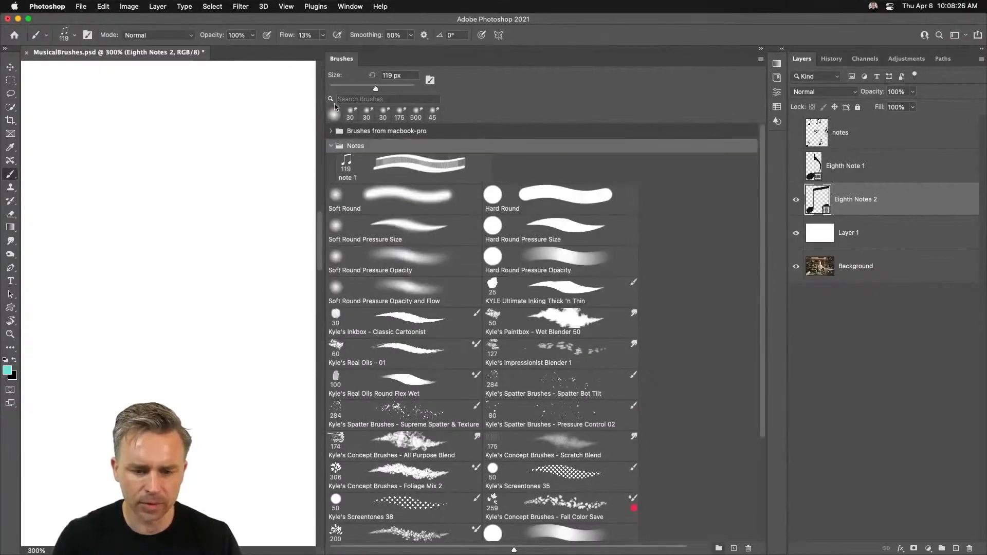
click(360, 161)
Show Brush Settings docked between the Brushes and Layers panels, and collapse the Brushes panel to an icon
click(350, 6)
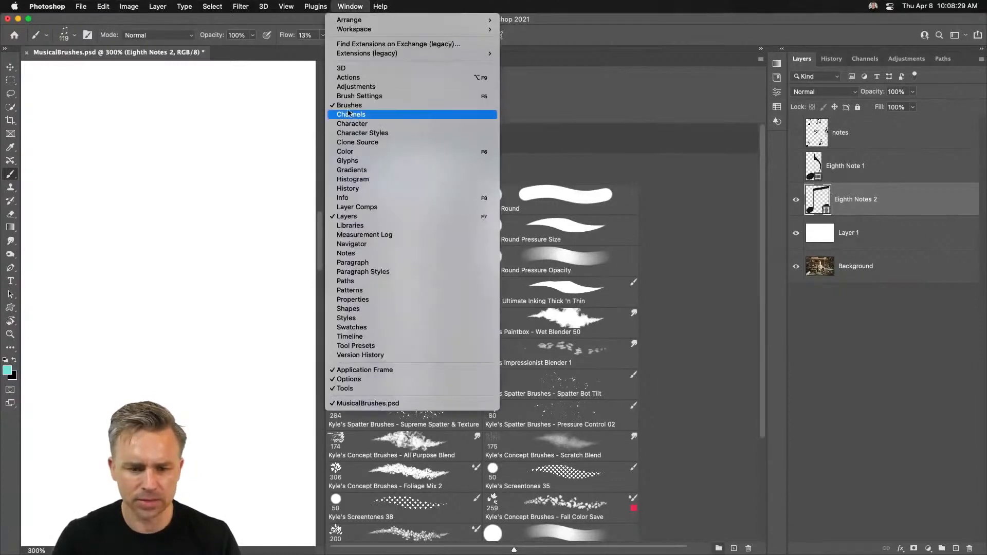
click(360, 96)
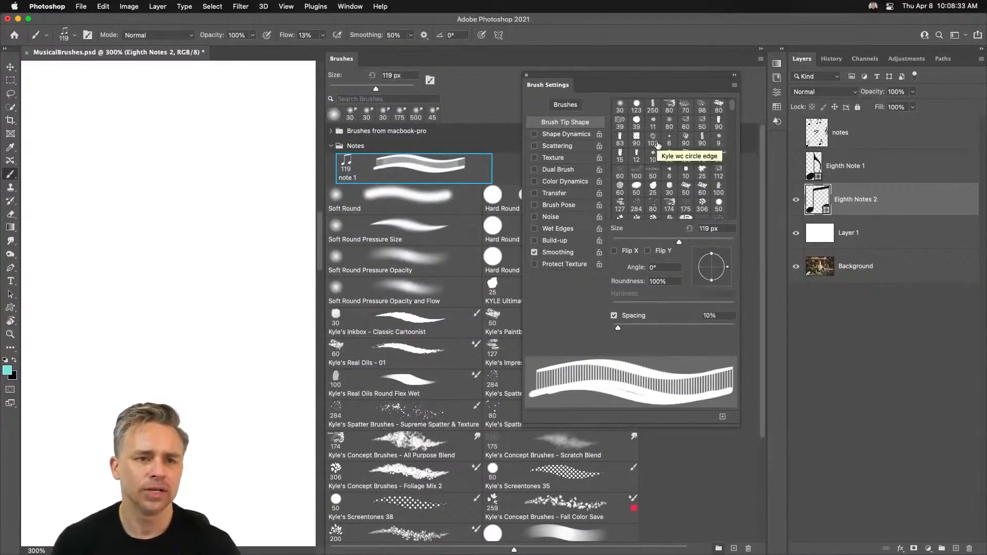
mouse_move(545, 86)
mouse_down()
mouse_move(751, 102)
mouse_move(764, 91)
mouse_up()
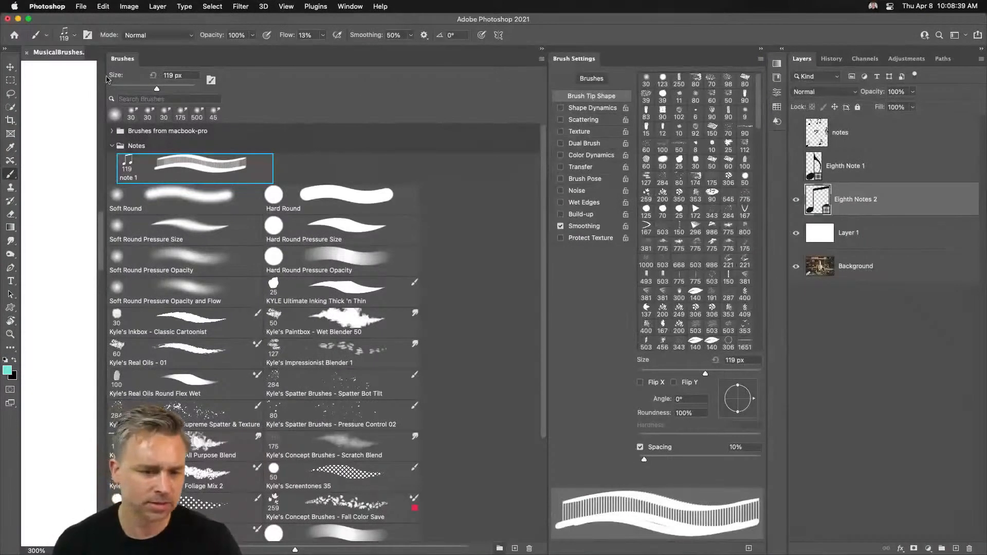
drag(105, 76, 362, 86)
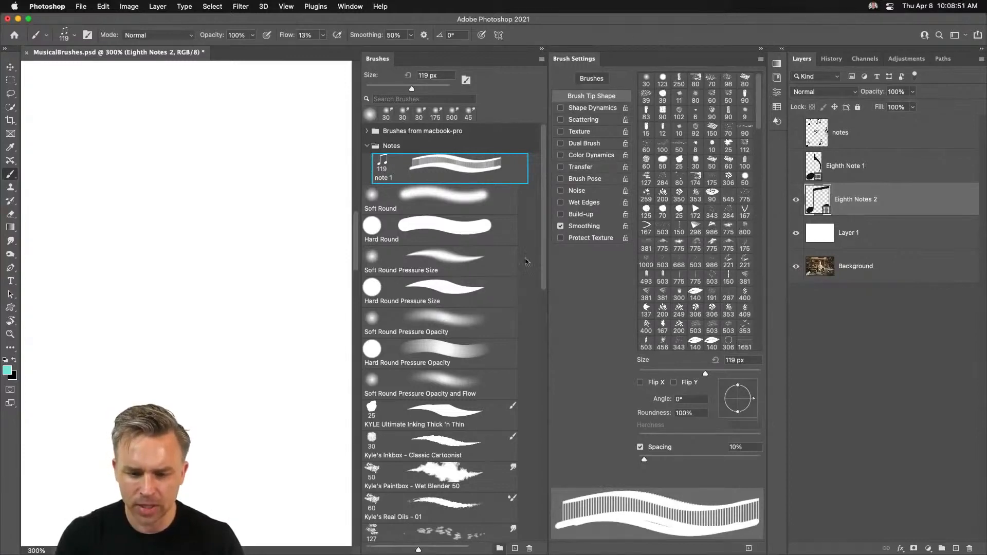
click(541, 51)
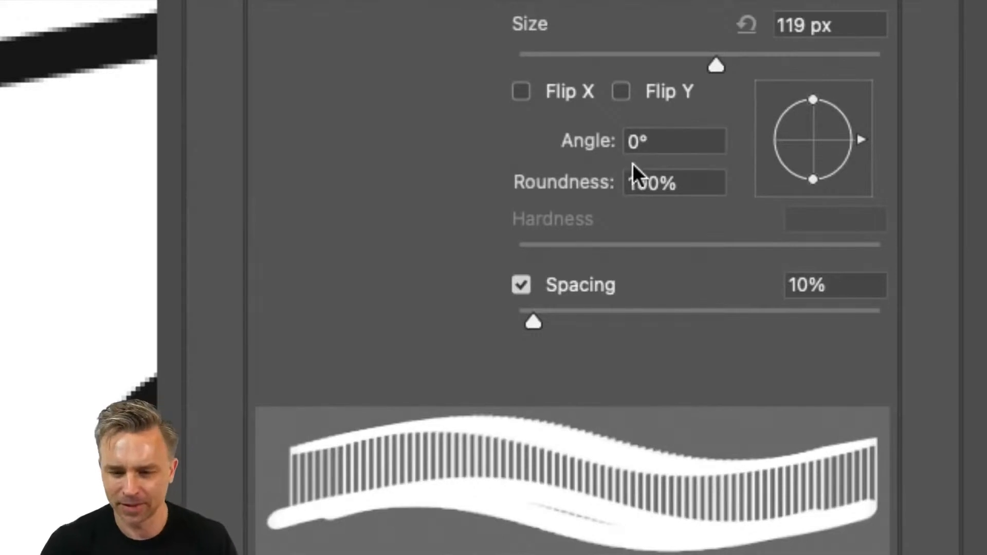
Set the note brush tip to a size of 85 px with 150% spacing
drag(715, 65, 669, 67)
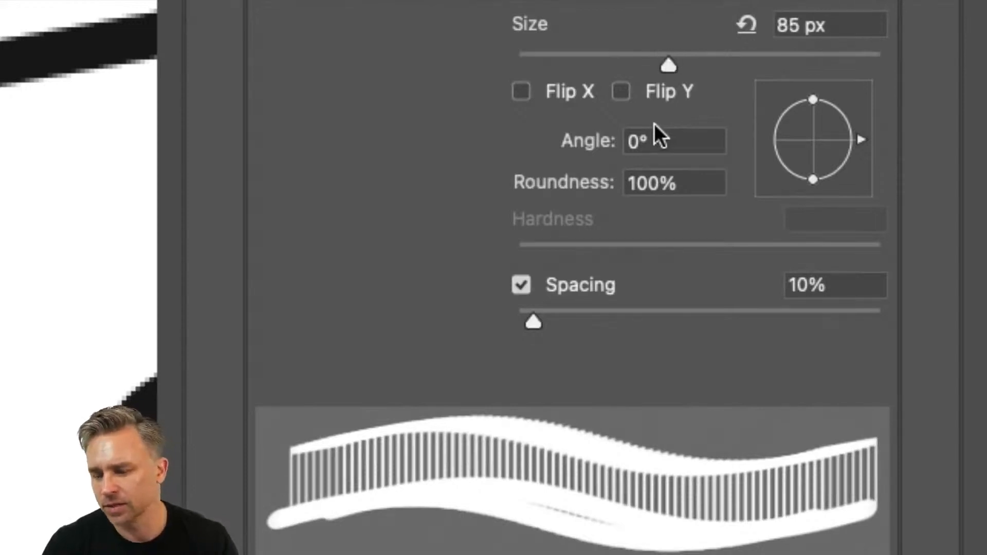
click(552, 322)
drag(551, 318, 744, 311)
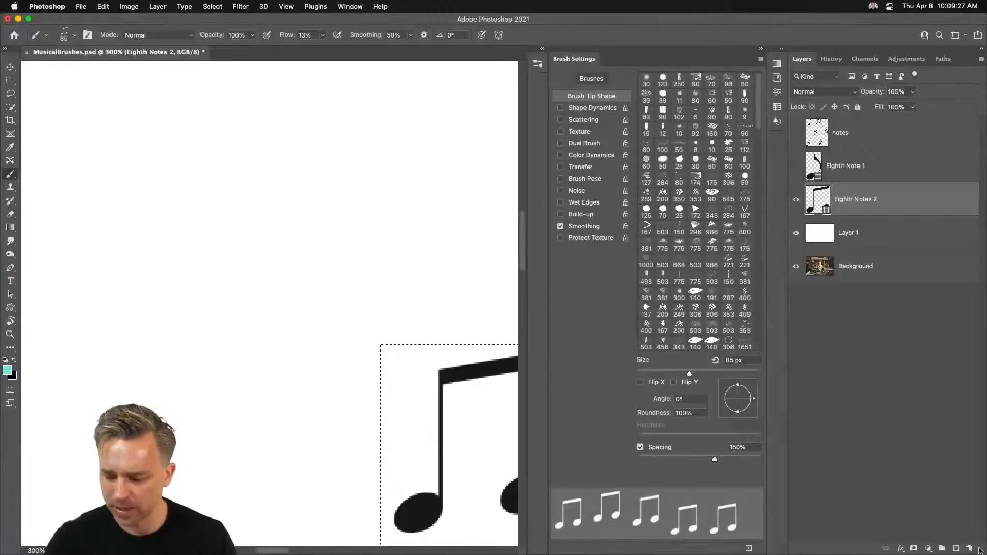
Clear the selection, add a new layer above Eighth Notes 2 and set the foreground color to a magenta purple
click(957, 548)
key(super+d)
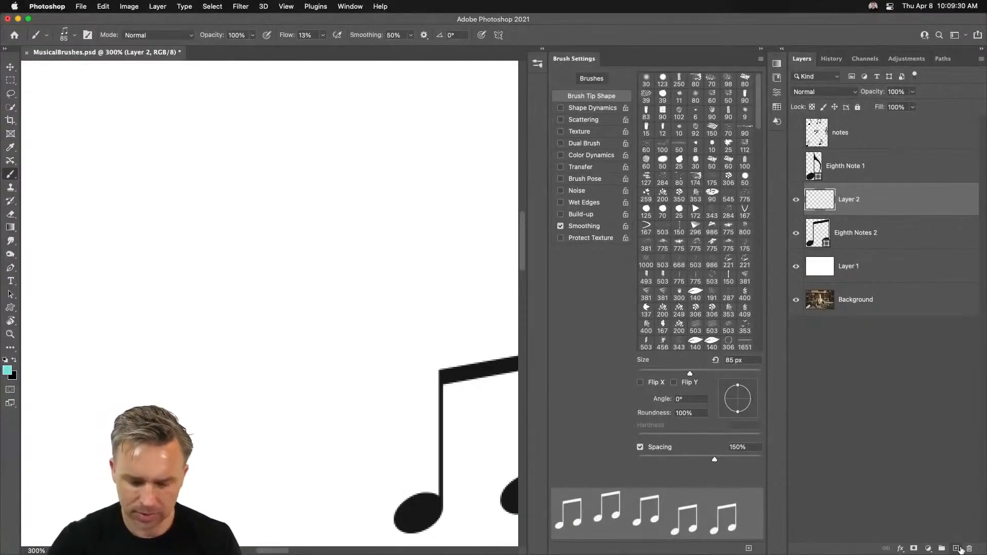
click(14, 360)
click(7, 370)
click(658, 242)
click(670, 228)
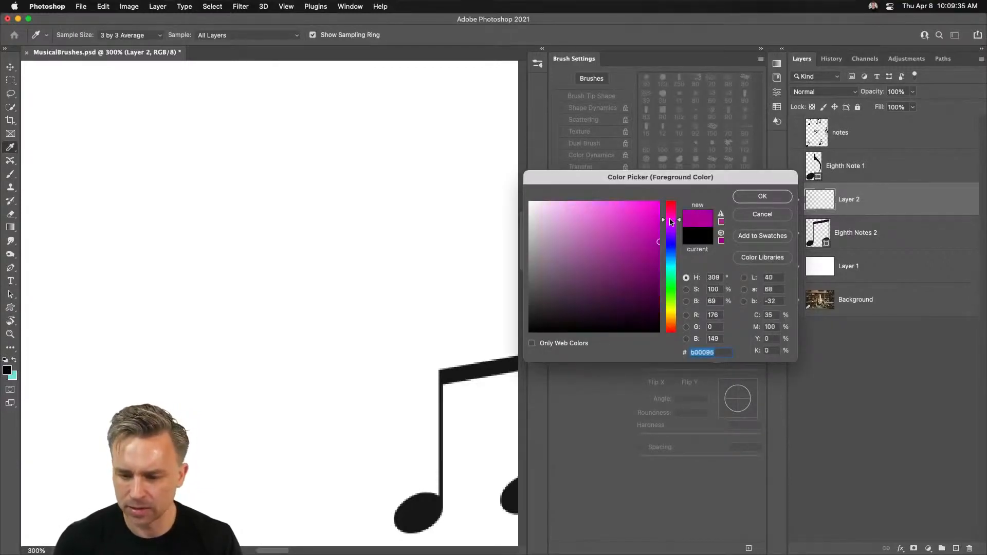
key(Return)
Test the note brush at 13% flow with two stamps on the empty layer and undo them
key(b)
click(129, 303)
click(230, 236)
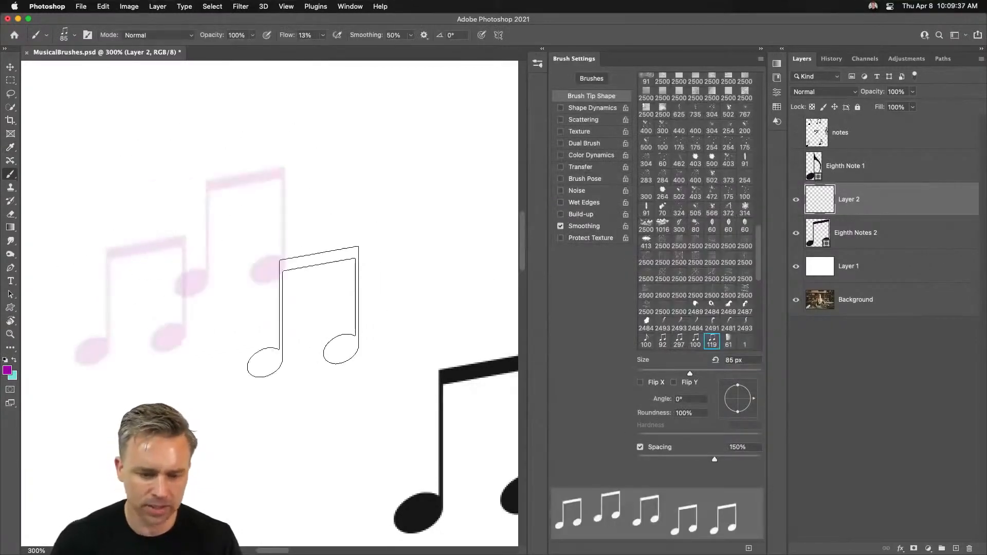
key(super+z)
key(super+z)
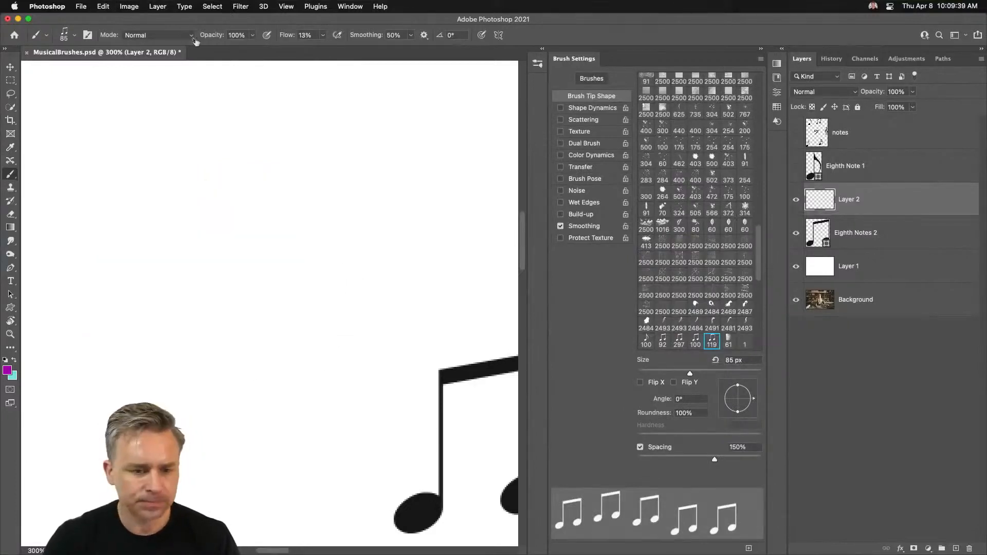
Raise the brush flow to 100%, test it with two note stamps and undo them
drag(283, 37, 819, 55)
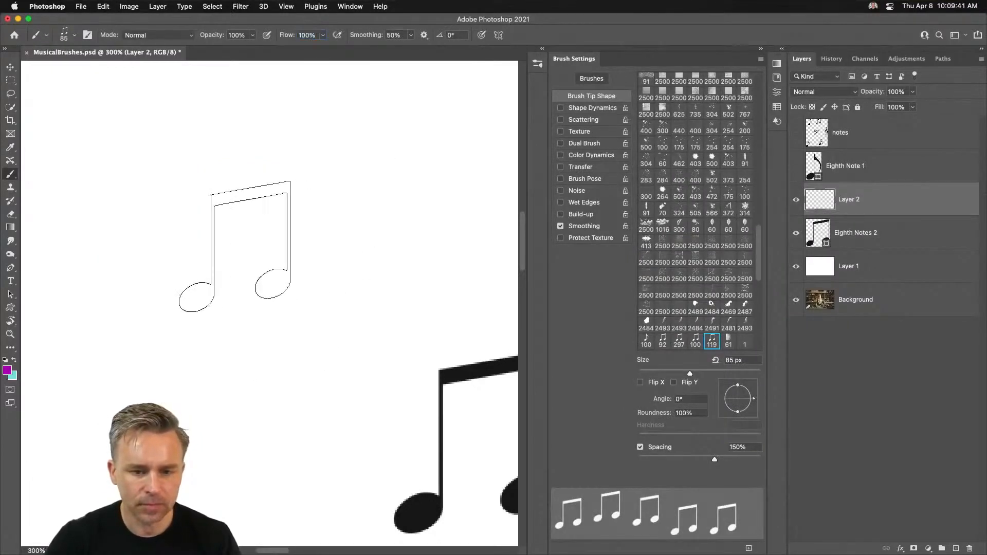
click(157, 266)
click(297, 216)
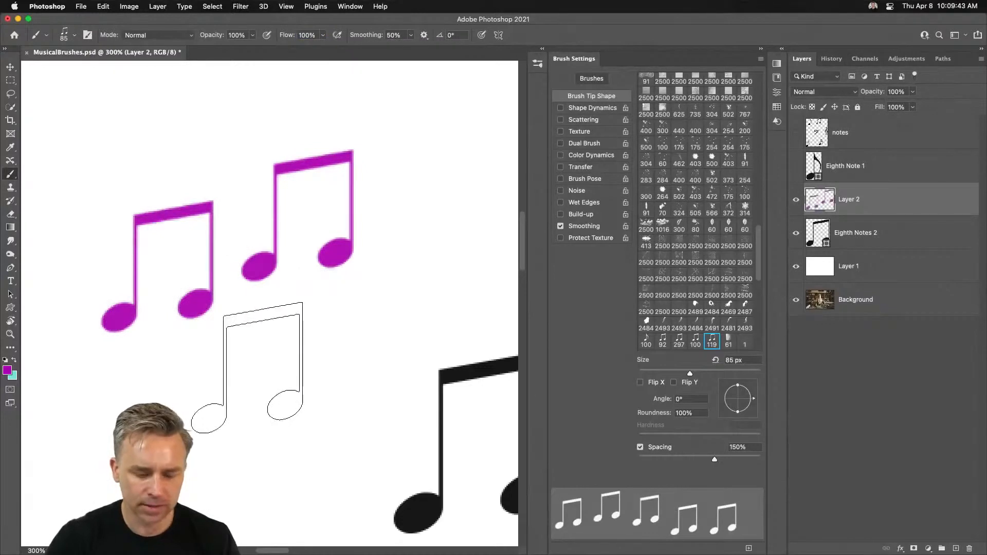
key(super+z)
key(super+z)
Reduce the brush to 35 px, paint a curved test trail of notes and undo it
key(bracketleft)
key(bracketleft)
key(bracketleft)
key(bracketleft)
key(bracketleft)
key(bracketleft)
key(bracketleft)
mouse_move(108, 293)
mouse_down()
mouse_move(347, 188)
mouse_move(416, 253)
mouse_up()
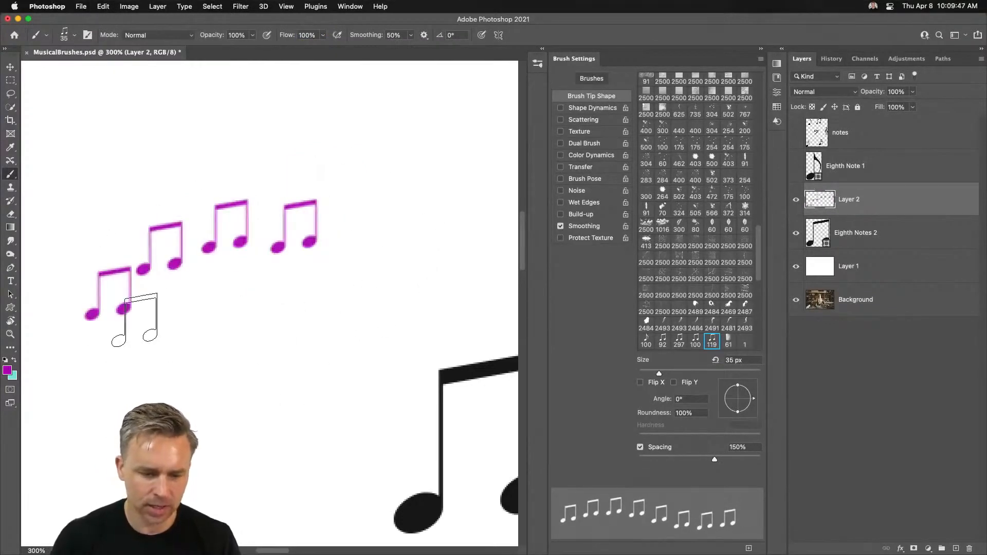
key(super+z)
Reduce the brush to 20 px, paint another arc of notes as a test and undo it
key(bracketleft)
key(bracketleft)
key(bracketleft)
mouse_move(94, 291)
mouse_down()
mouse_move(175, 216)
mouse_move(431, 265)
mouse_up()
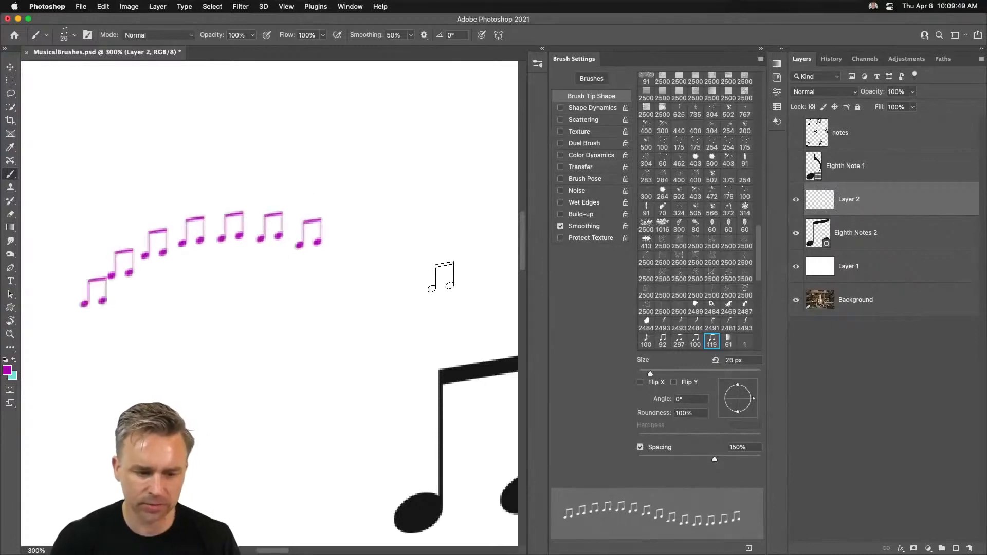
key(super+z)
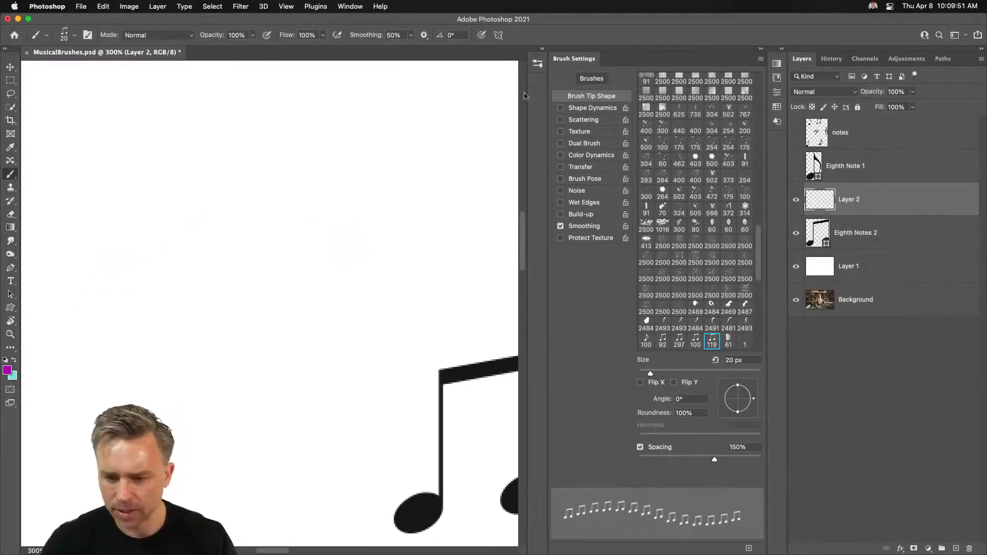
Slightly reduce the brush spacing, set the size to 33 px and enable Shape Dynamics with 100% size jitter
mouse_move(713, 459)
mouse_down()
mouse_move(699, 461)
mouse_move(710, 459)
mouse_up()
drag(651, 373, 658, 373)
click(589, 110)
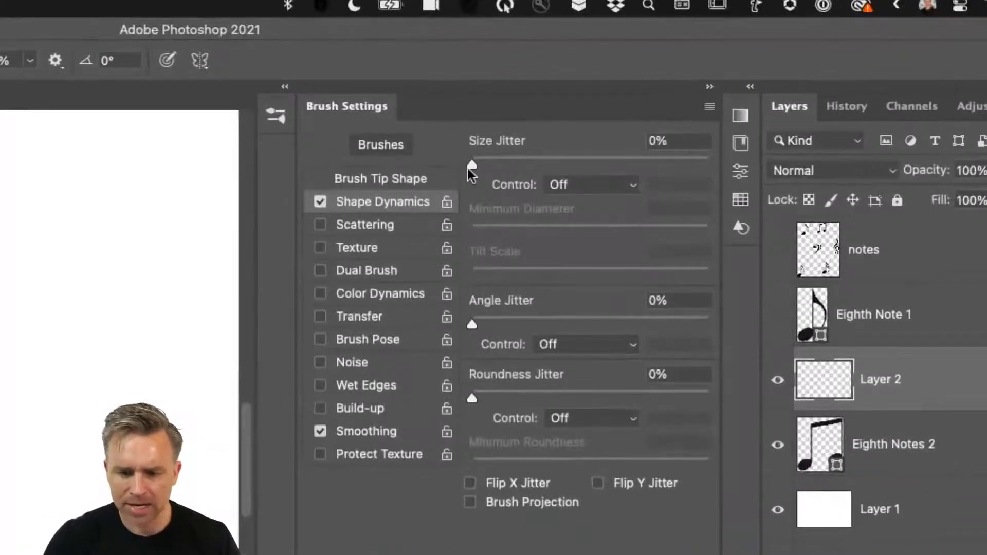
drag(470, 164, 741, 171)
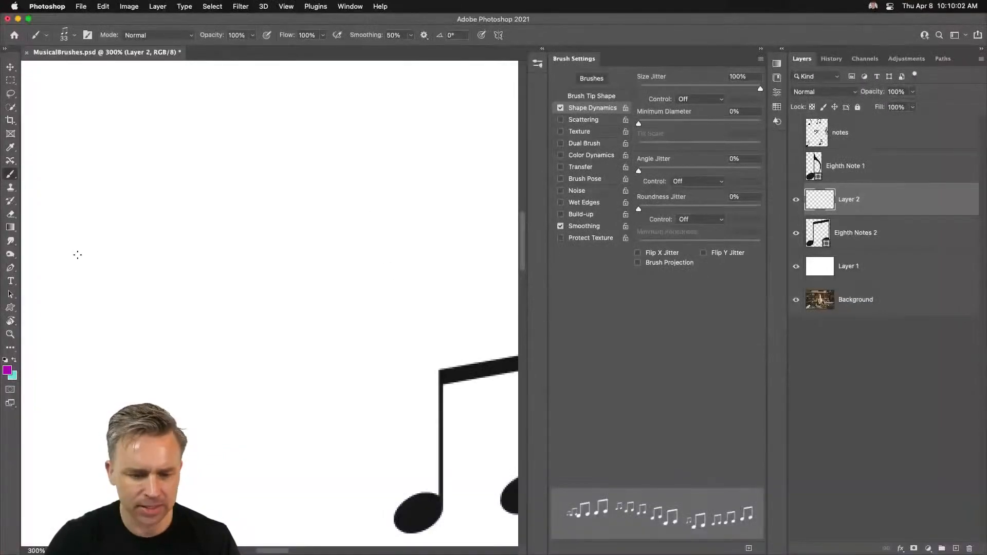
Paint a long looping test stroke of notes with the size jitter applied and undo it
mouse_move(91, 319)
mouse_down()
mouse_move(168, 262)
mouse_move(335, 205)
mouse_move(326, 379)
mouse_move(76, 401)
mouse_up()
mouse_move(333, 492)
mouse_down()
mouse_move(441, 411)
mouse_move(488, 307)
mouse_move(447, 176)
mouse_move(331, 129)
mouse_move(140, 172)
mouse_up()
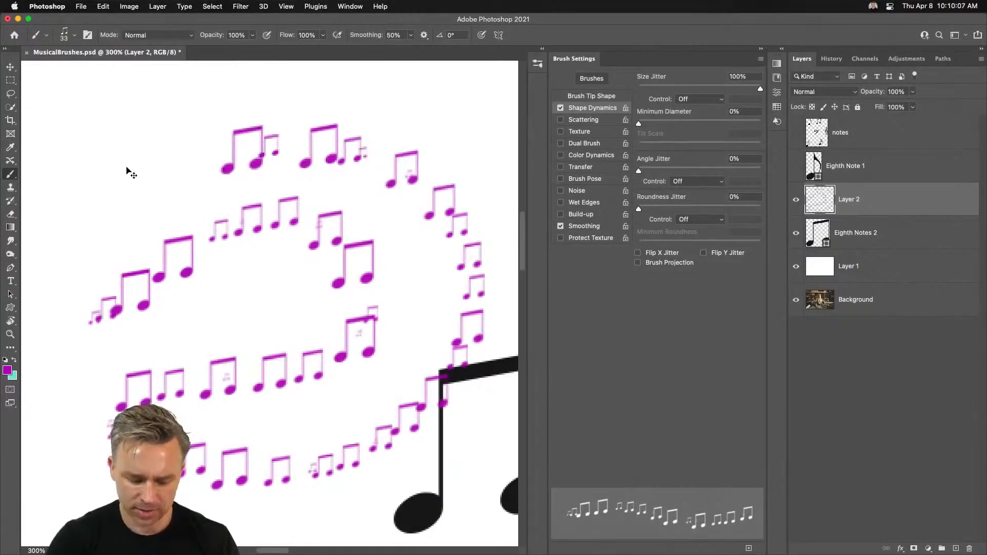
key(super+z)
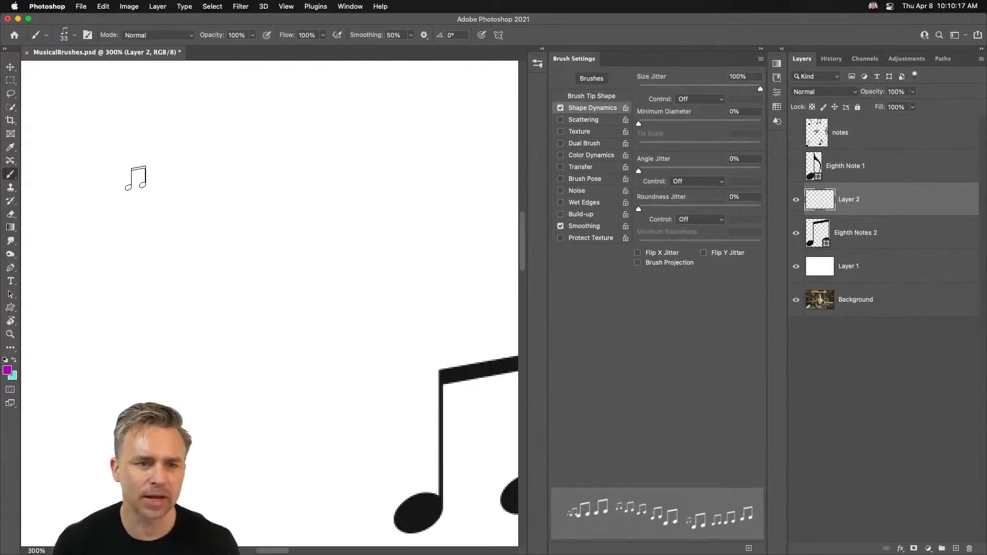
Hide the Eighth Notes 2 layer and the white Layer 1 to reveal the whole record-store photo
key(super+minus)
key(super+minus)
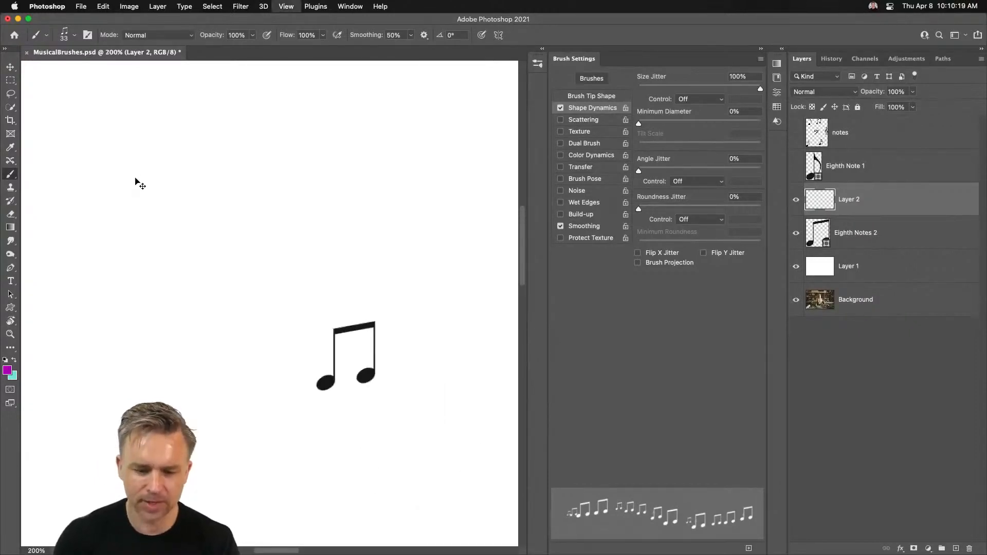
key(super+minus)
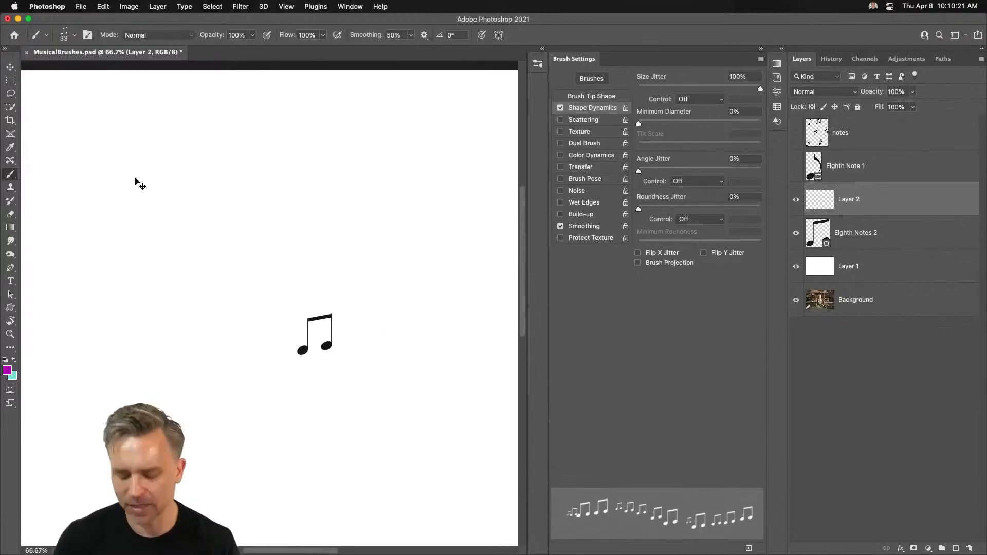
key(super+minus)
key(super+minus)
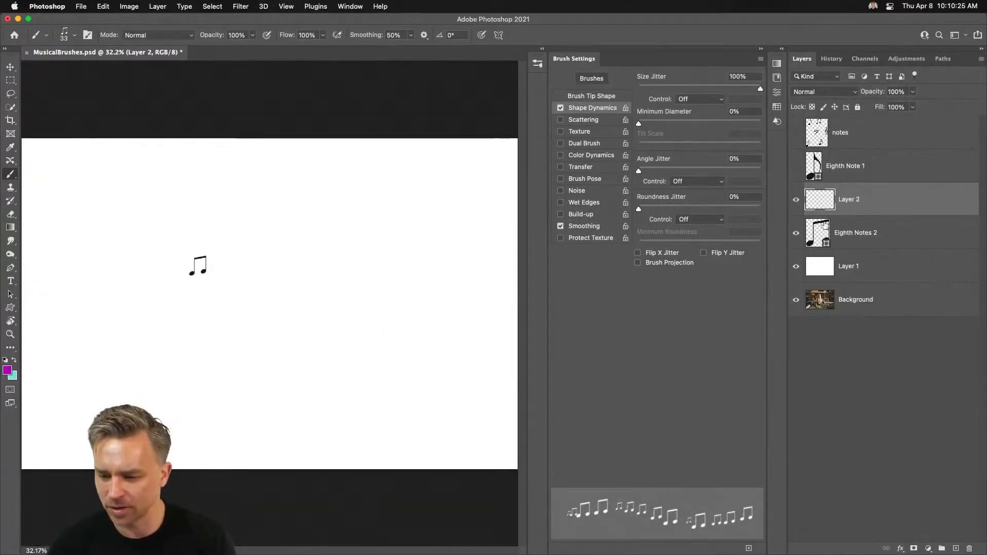
drag(796, 233, 793, 273)
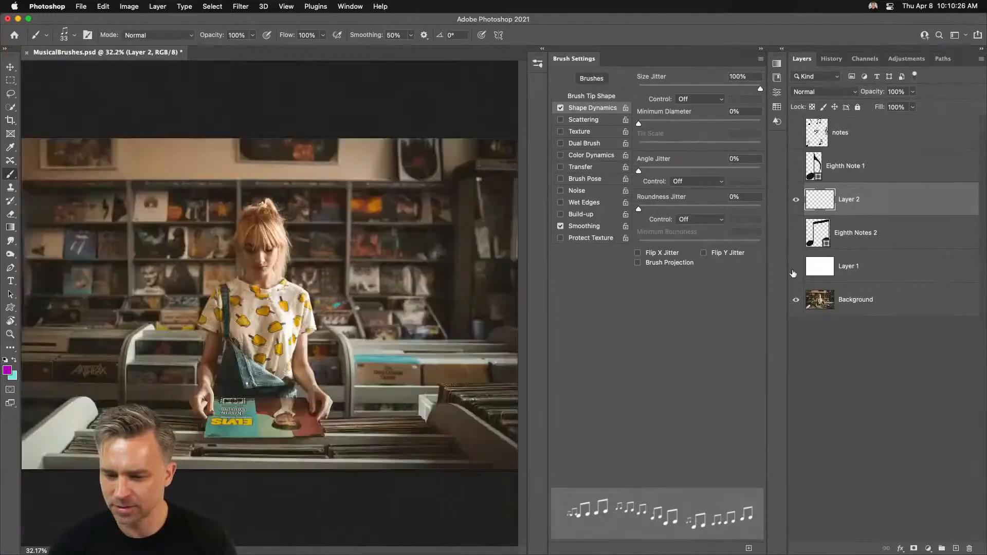
Set the foreground color to white and enlarge the note brush to 70 px
click(4, 360)
click(14, 360)
key(bracketright)
key(bracketright)
key(bracketright)
key(bracketright)
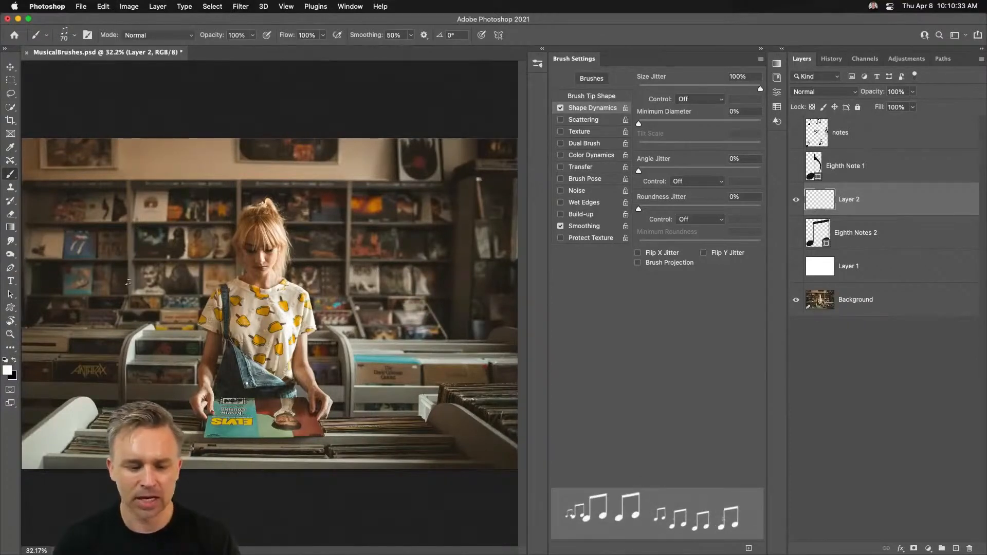
Paint one long looping stroke of white notes around and across the woman on Layer 2
mouse_move(195, 338)
mouse_down()
mouse_move(145, 304)
mouse_move(170, 218)
mouse_move(339, 216)
mouse_move(257, 195)
mouse_up()
mouse_move(249, 228)
mouse_down()
mouse_move(370, 249)
mouse_move(386, 339)
mouse_move(297, 301)
mouse_move(253, 334)
mouse_up()
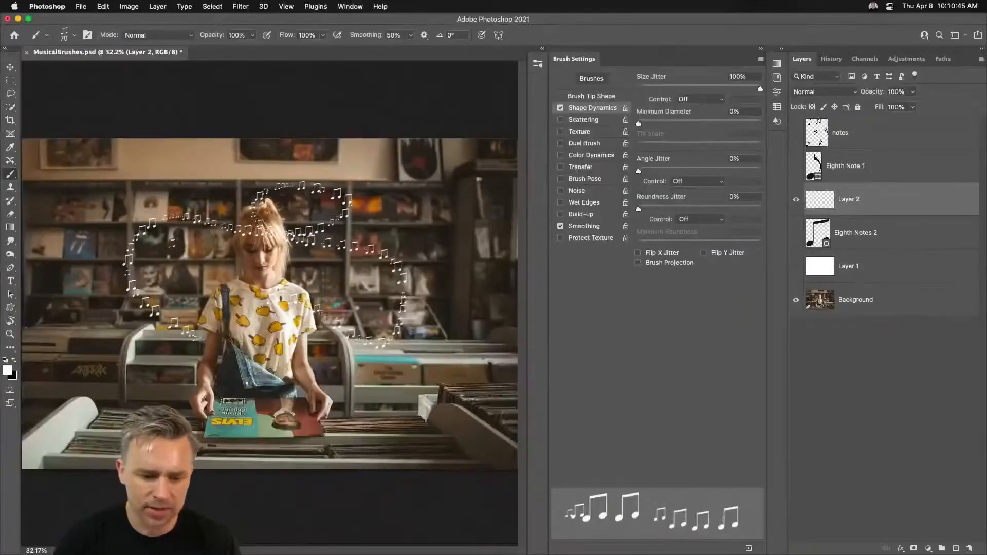
click(759, 49)
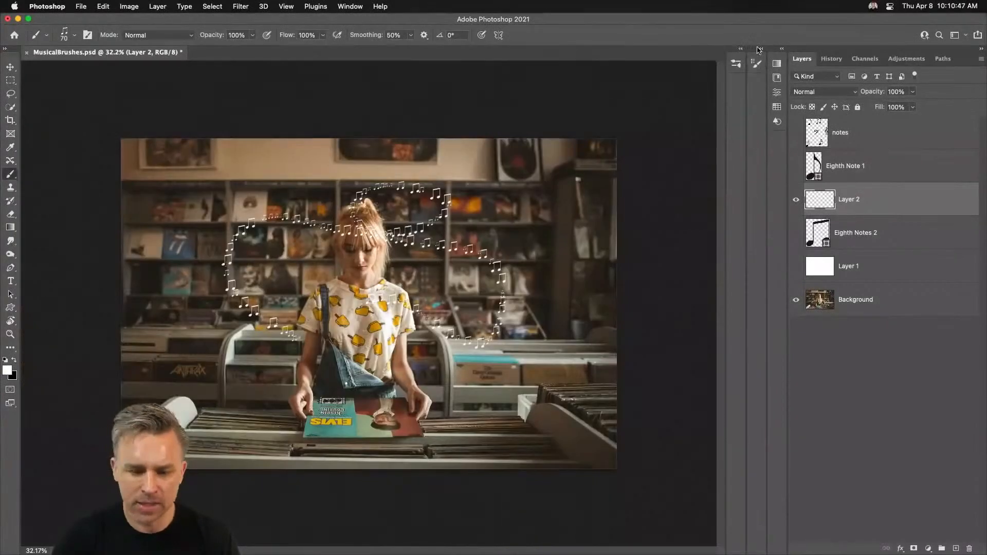
key(super+plus)
key(super+plus)
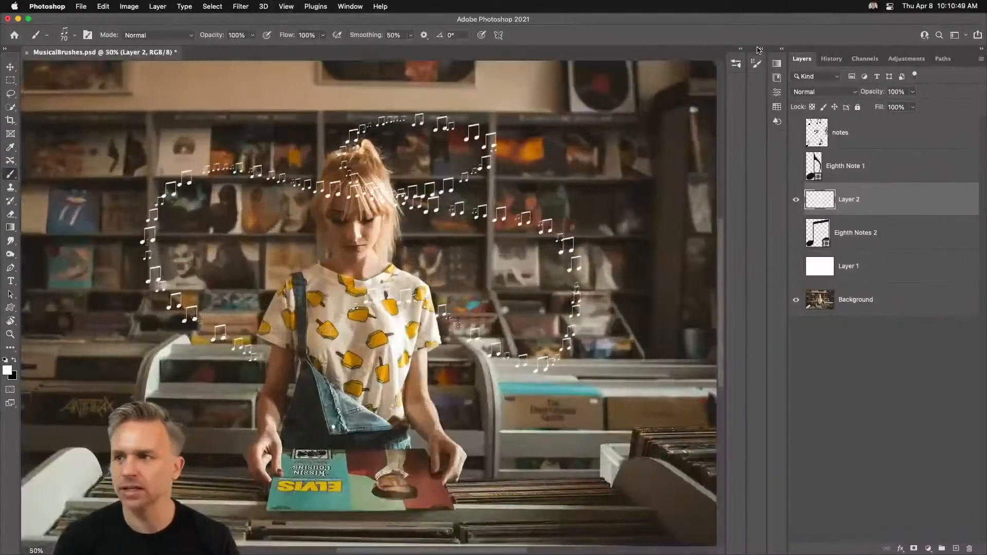
Duplicate the Background layer and mask the copy down to the woman with Remove Background, keeping the original Background visible
click(858, 311)
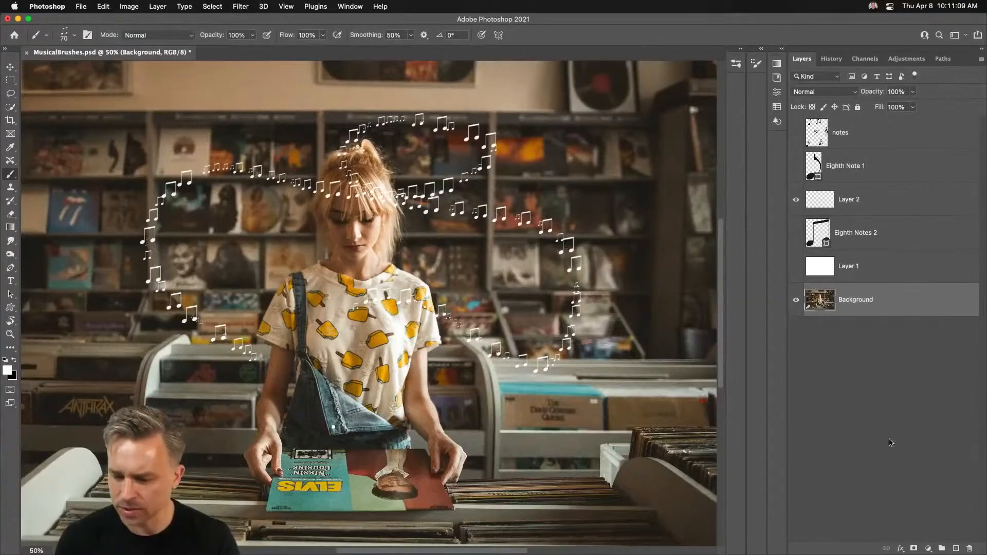
key(super+j)
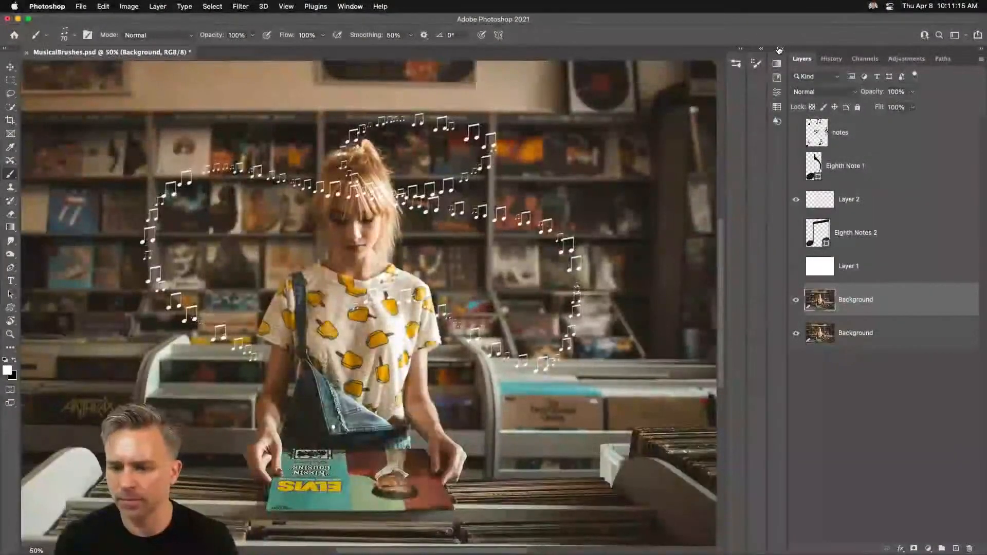
click(780, 50)
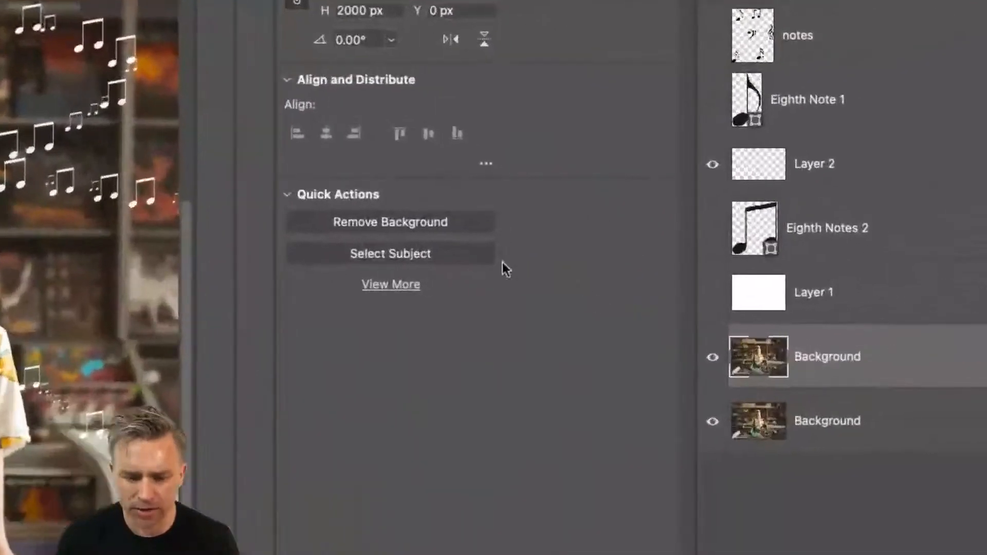
click(375, 224)
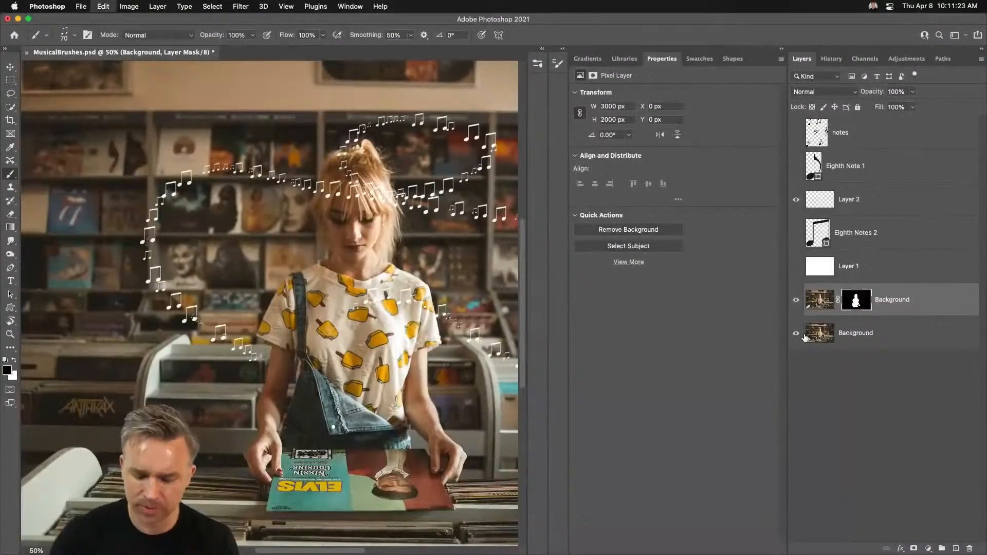
key(super+z)
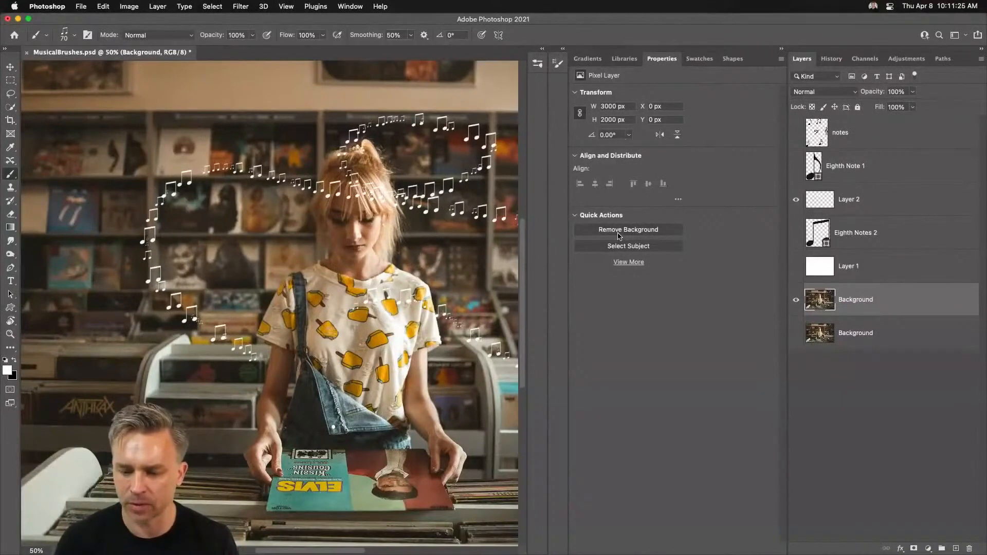
click(618, 236)
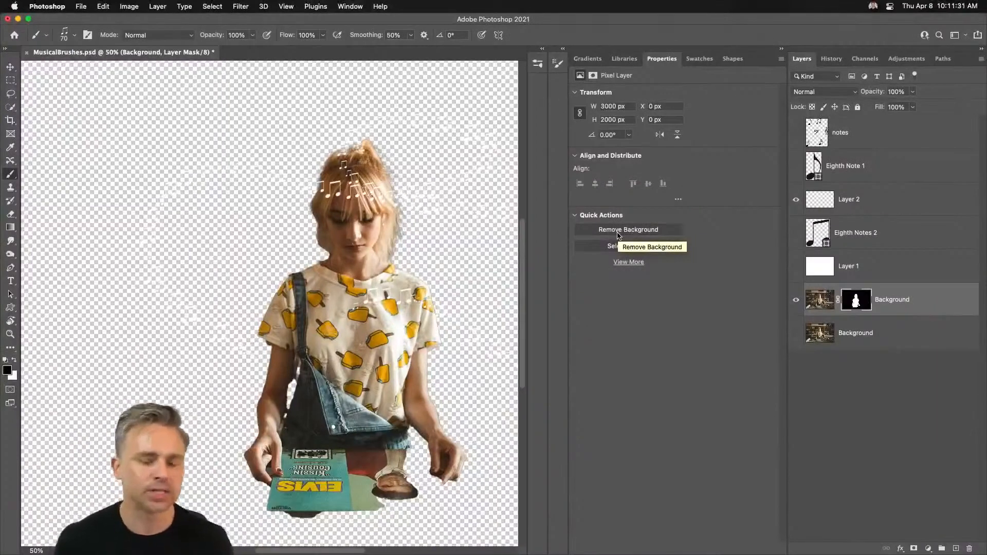
click(795, 334)
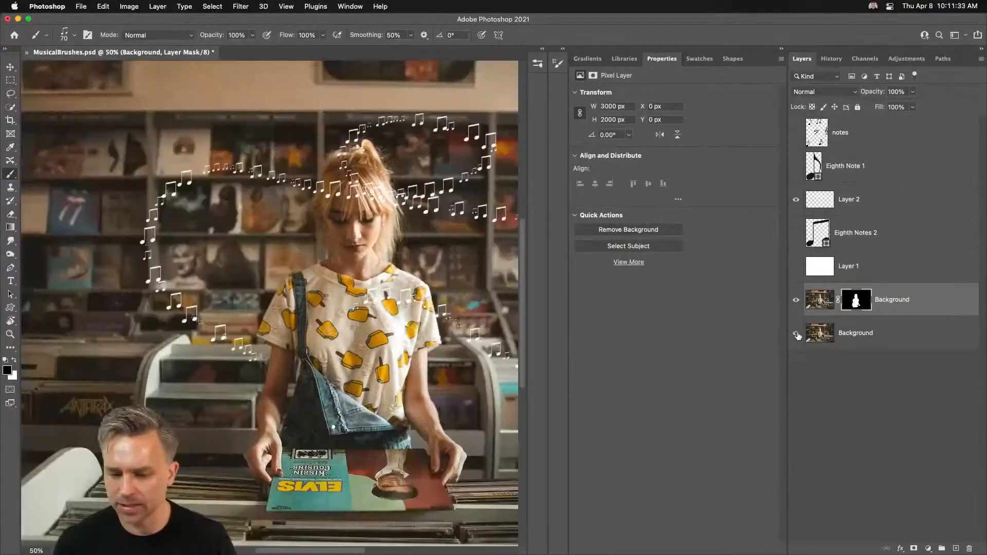
Rename Layer 2 as "notes" and move it between the masked Background copy and the original Background
click(836, 208)
double_click(846, 200)
text(notes)
key(Return)
drag(931, 204, 916, 314)
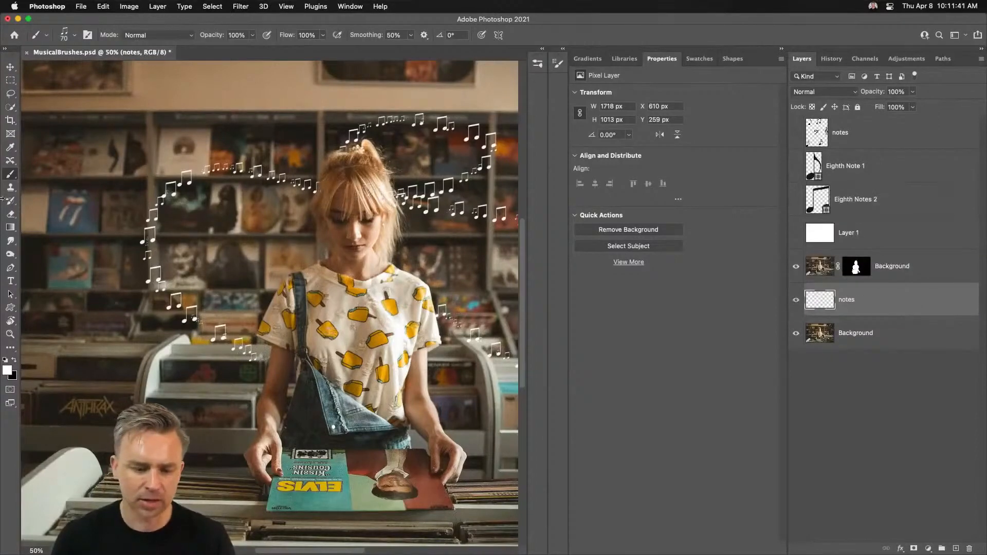
Add a new layer above the masked Background copy and name it "notes in front"
key(super+equal)
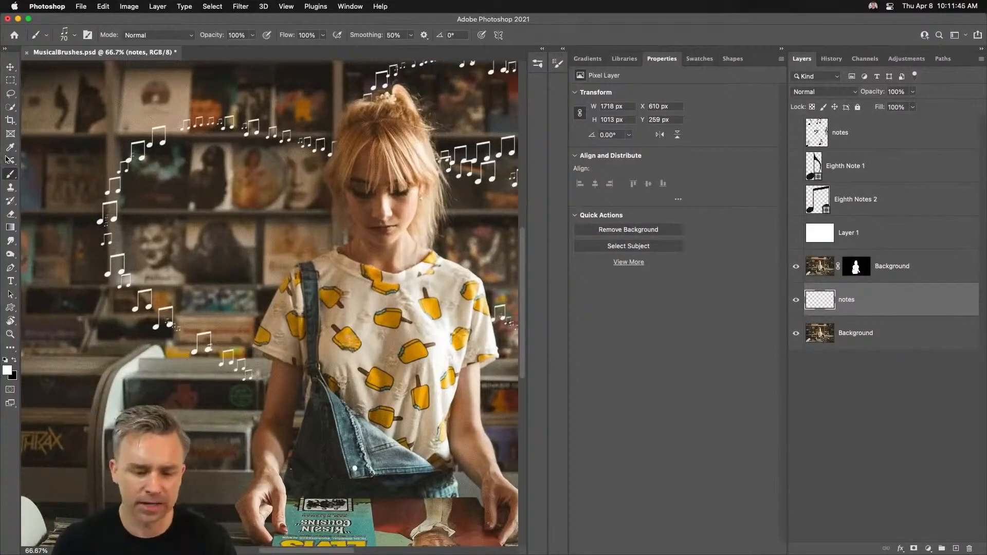
click(905, 275)
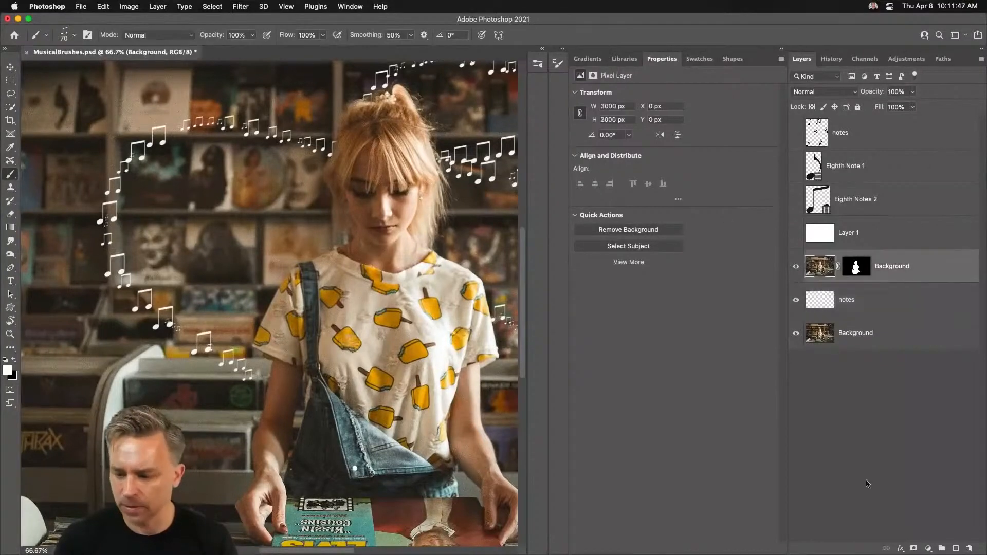
click(955, 548)
double_click(847, 266)
text(notes in front)
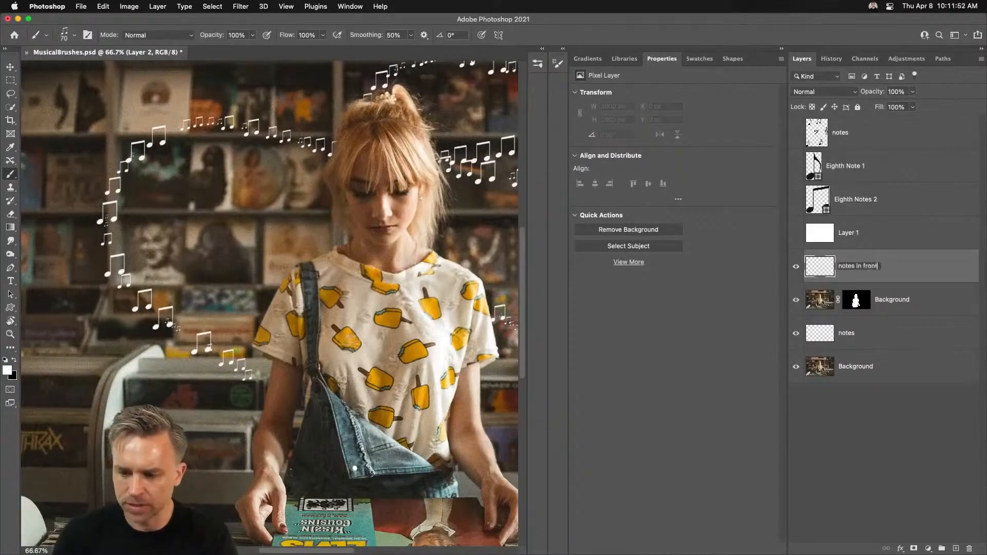
key(Return)
Paint a trail of notes from the end of the existing loop across the woman's arm and denim overalls
click(257, 375)
drag(292, 399, 360, 465)
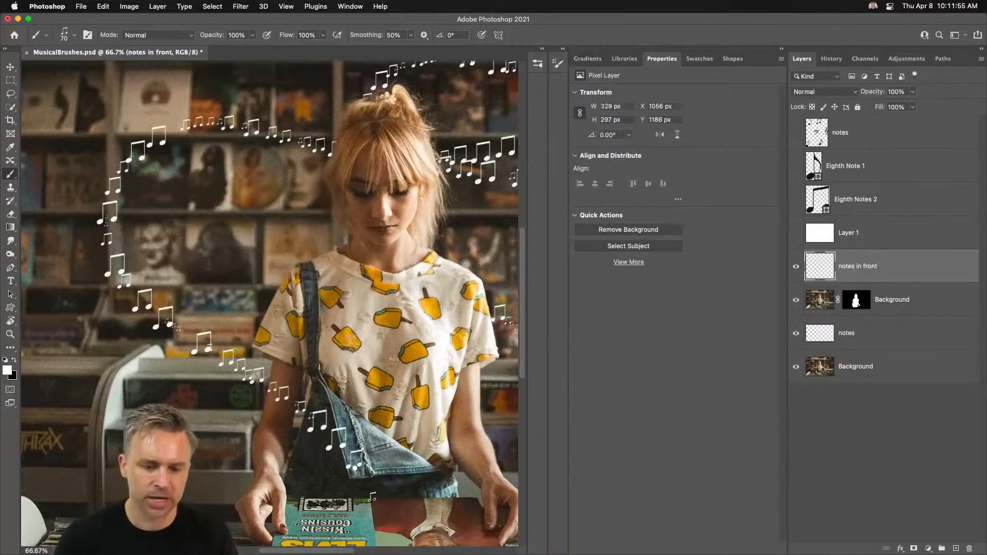
key(super+minus)
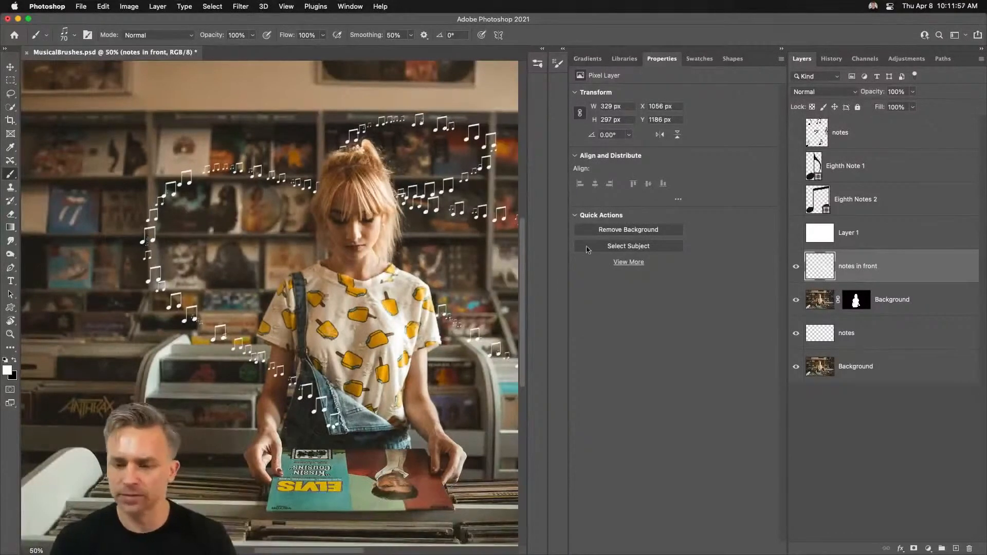
click(782, 49)
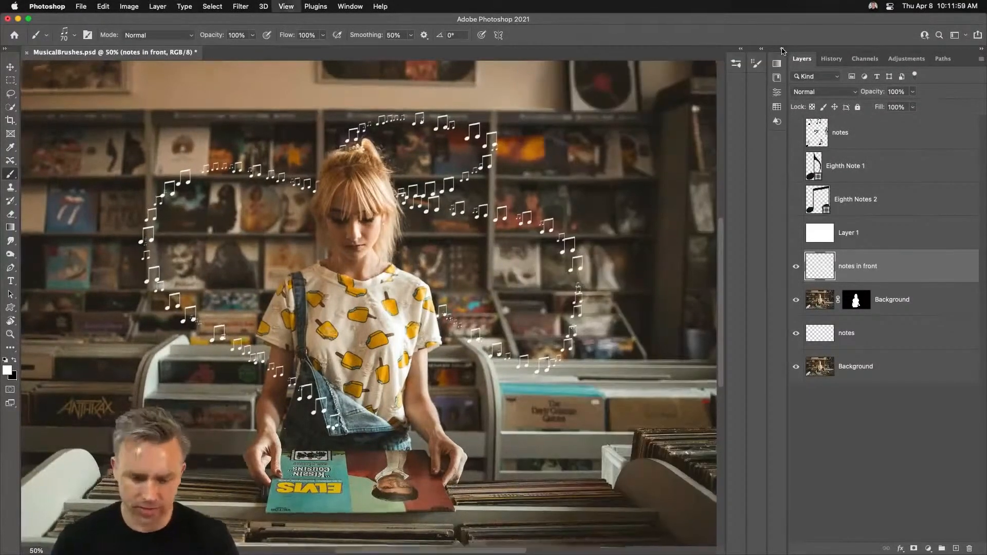
key(super+plus)
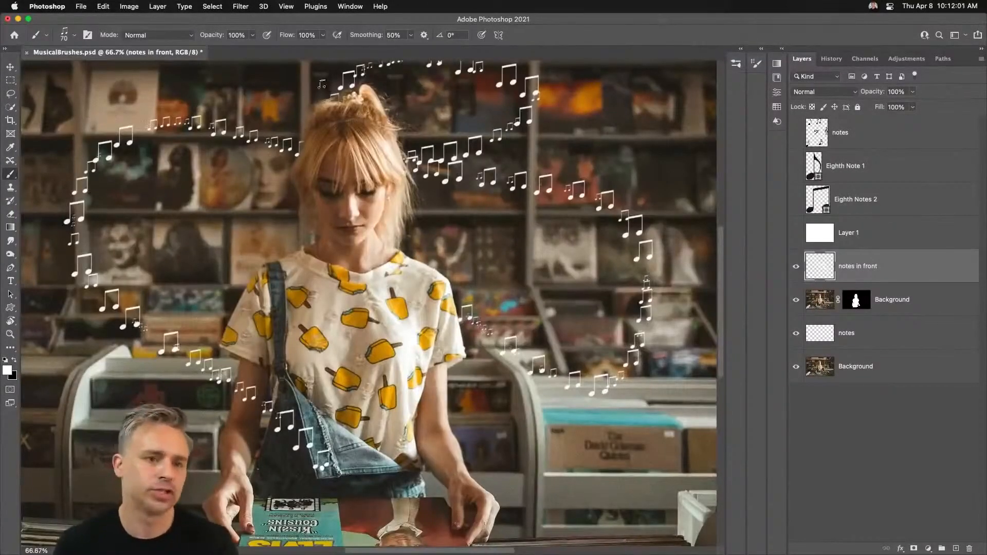
scroll(288, 154, left, 3)
scroll(287, 154, up, 1)
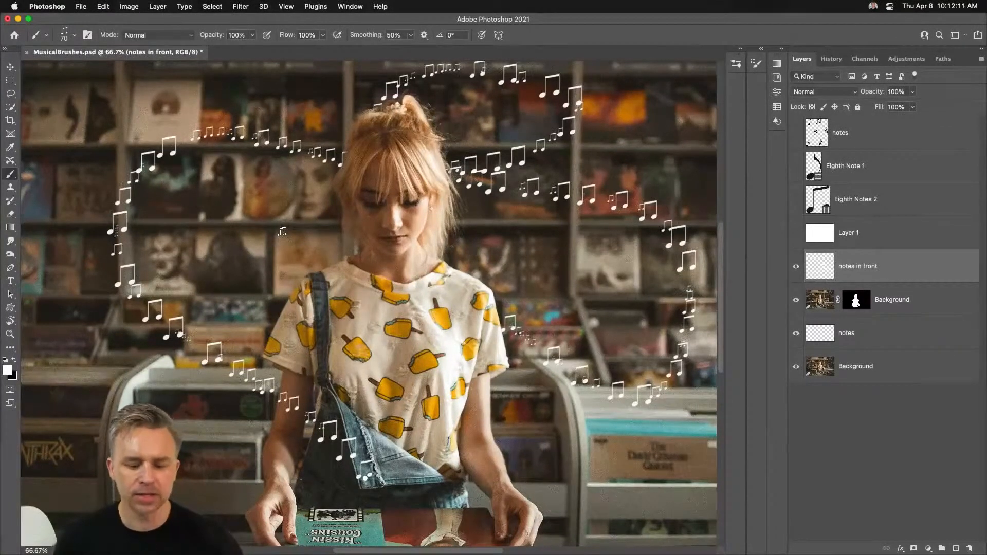
Hide the notes in front and lower notes layers and add a new empty layer above notes in front
click(796, 267)
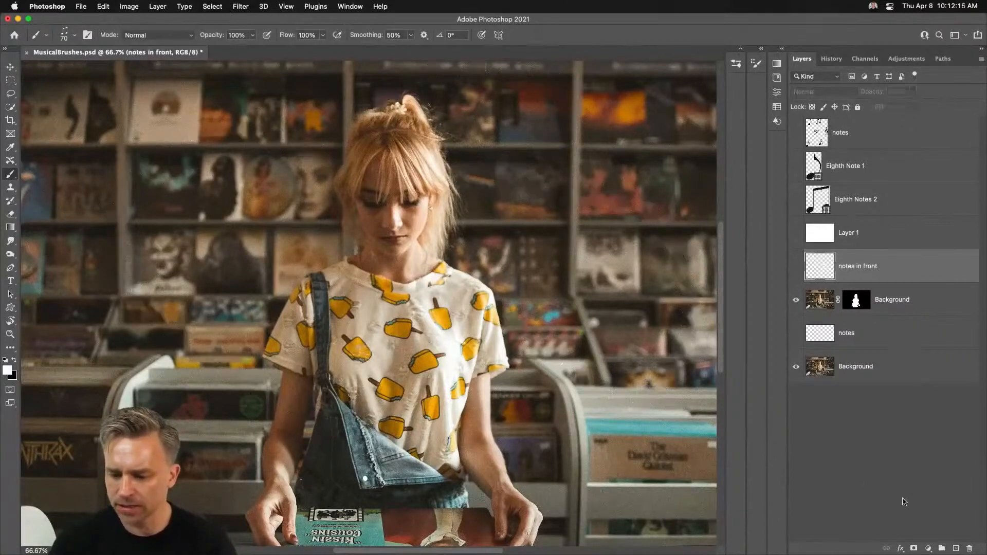
click(956, 549)
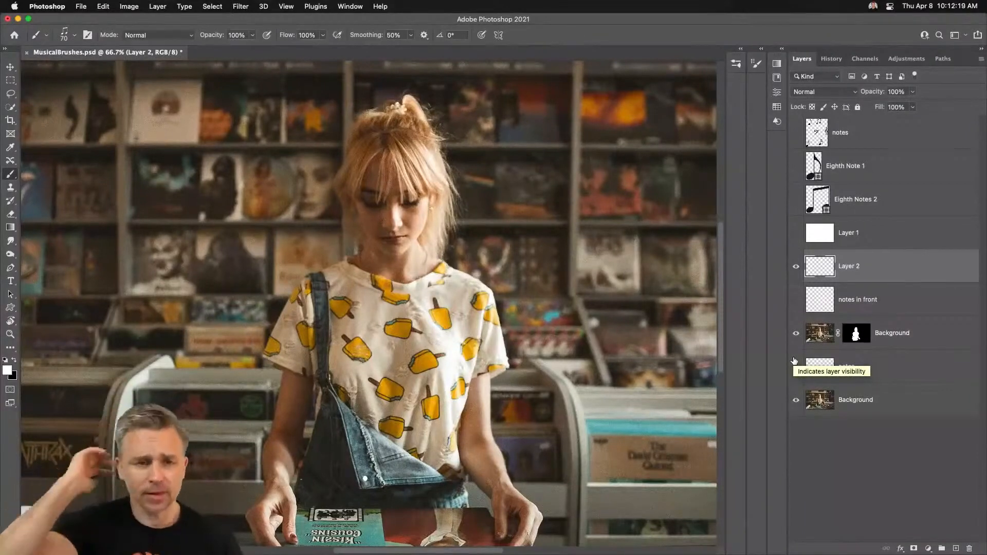
Set the brush smoothing to 22%, paint a long wavy test stroke of notes across the photo and undo it
key(super+minus)
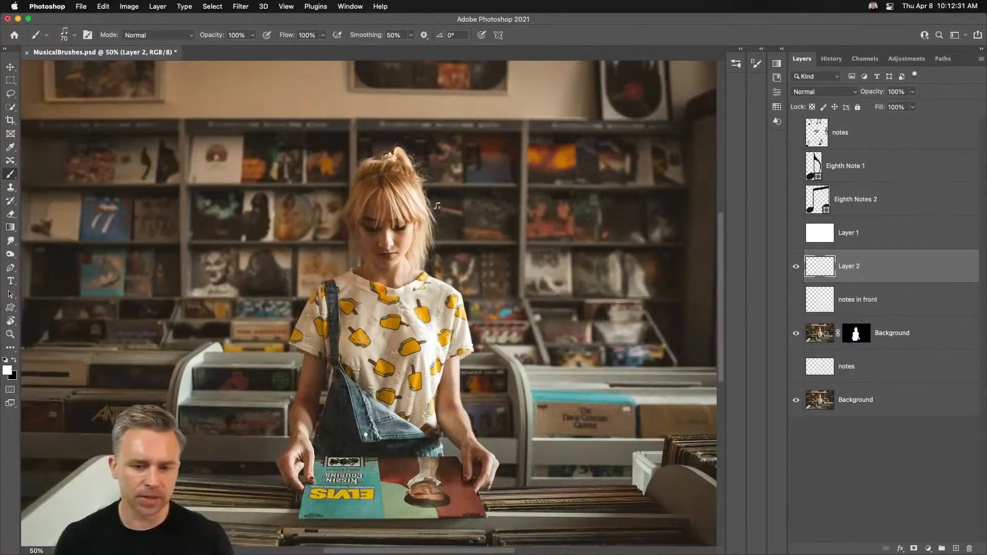
drag(366, 36, 352, 37)
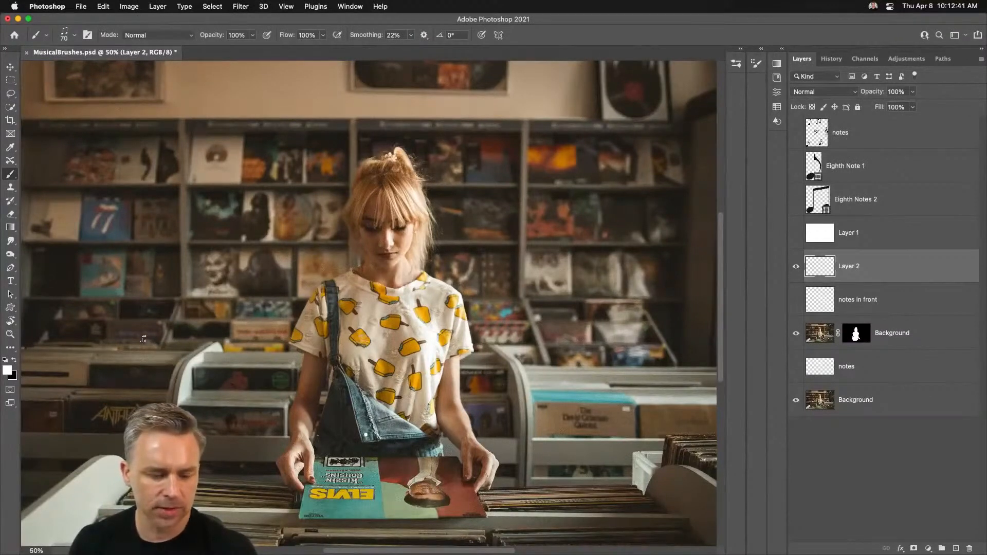
mouse_move(143, 338)
mouse_down()
mouse_move(129, 294)
mouse_move(141, 359)
mouse_move(173, 379)
mouse_move(219, 333)
mouse_move(266, 150)
mouse_move(231, 105)
mouse_move(227, 209)
mouse_move(291, 321)
mouse_move(319, 269)
mouse_move(313, 180)
mouse_move(366, 323)
mouse_move(388, 153)
mouse_move(415, 274)
mouse_move(471, 174)
mouse_move(468, 150)
mouse_move(510, 301)
mouse_move(552, 177)
mouse_move(529, 133)
mouse_move(601, 234)
mouse_move(577, 294)
mouse_move(658, 210)
mouse_move(615, 433)
mouse_move(407, 408)
mouse_move(383, 426)
mouse_up()
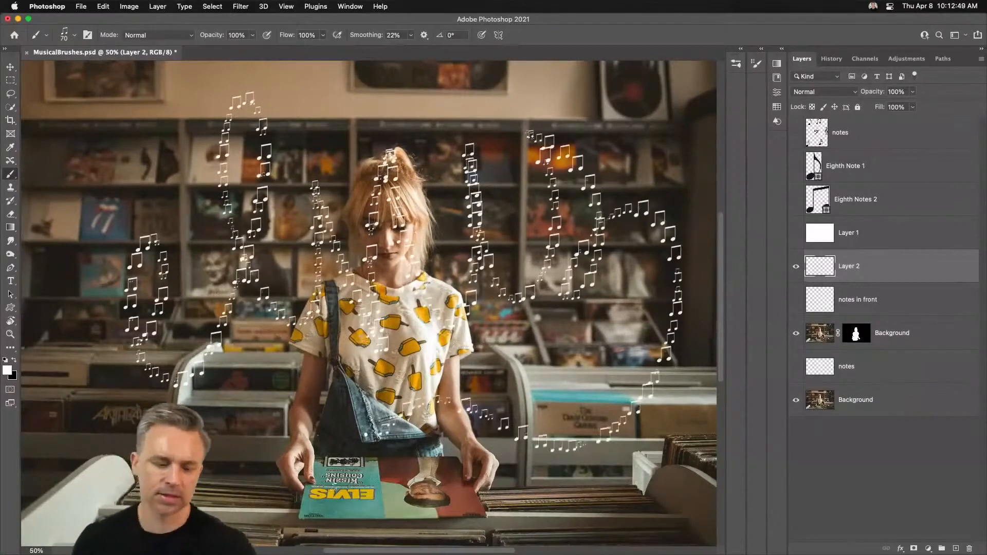
key(super+z)
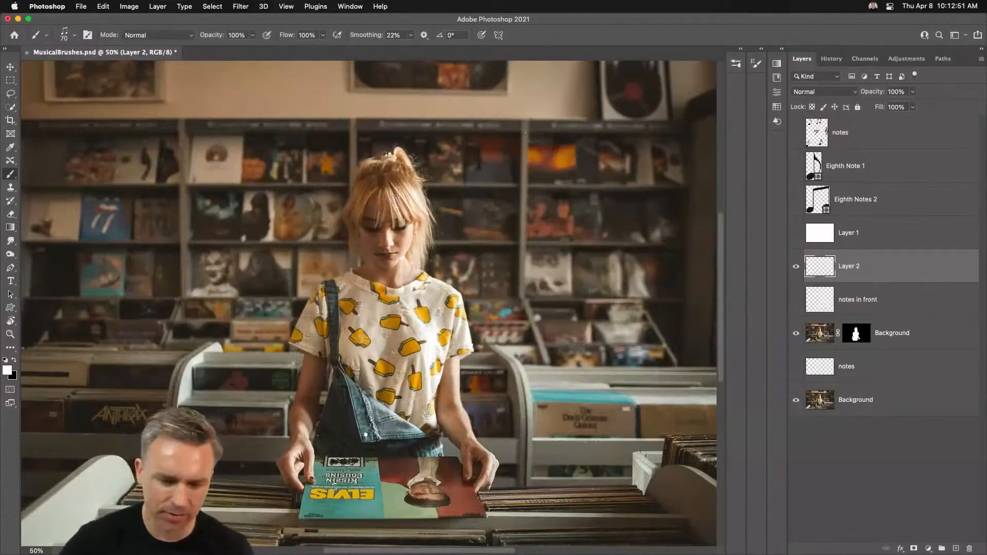
Try another set of looping note strokes over the record shelves and undo them
mouse_move(166, 150)
mouse_down()
mouse_move(76, 191)
mouse_move(66, 241)
mouse_move(146, 407)
mouse_move(230, 355)
mouse_up()
drag(107, 330, 176, 257)
mouse_move(255, 349)
mouse_down()
mouse_move(234, 206)
mouse_move(312, 358)
mouse_up()
key(super+z)
key(super+z)
key(super+z)
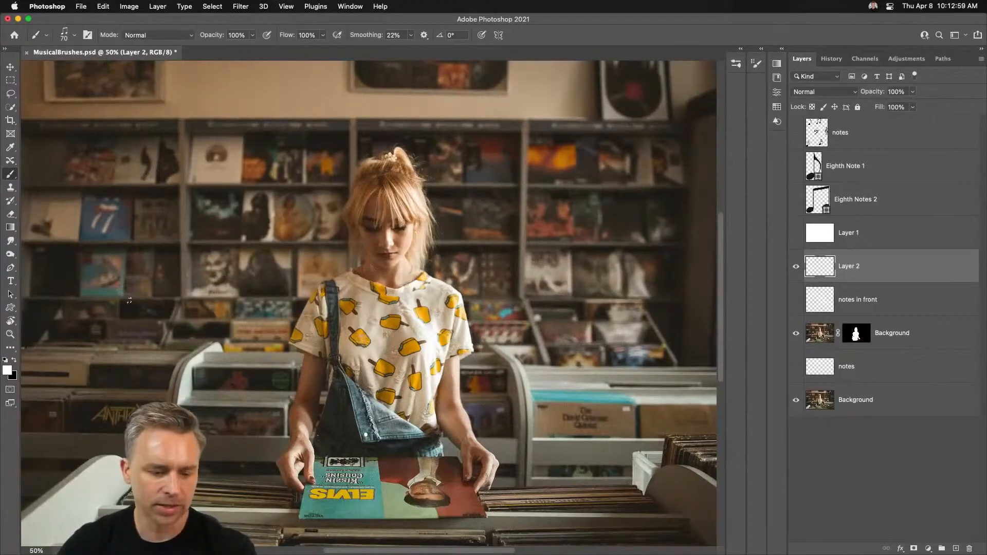
Paint a long winding trail of notes across the shelves, the woman and the record bins on Layer 2
mouse_move(125, 291)
mouse_down()
mouse_move(120, 340)
mouse_move(215, 374)
mouse_move(246, 206)
mouse_move(200, 106)
mouse_move(281, 329)
mouse_move(317, 360)
mouse_up()
mouse_move(295, 195)
mouse_down()
mouse_move(396, 351)
mouse_move(398, 132)
mouse_move(409, 89)
mouse_up()
mouse_move(468, 149)
mouse_down()
mouse_move(461, 246)
mouse_move(520, 330)
mouse_move(562, 137)
mouse_move(577, 146)
mouse_move(594, 280)
mouse_move(575, 290)
mouse_move(678, 340)
mouse_move(454, 421)
mouse_move(553, 434)
mouse_move(496, 434)
mouse_move(416, 479)
mouse_up()
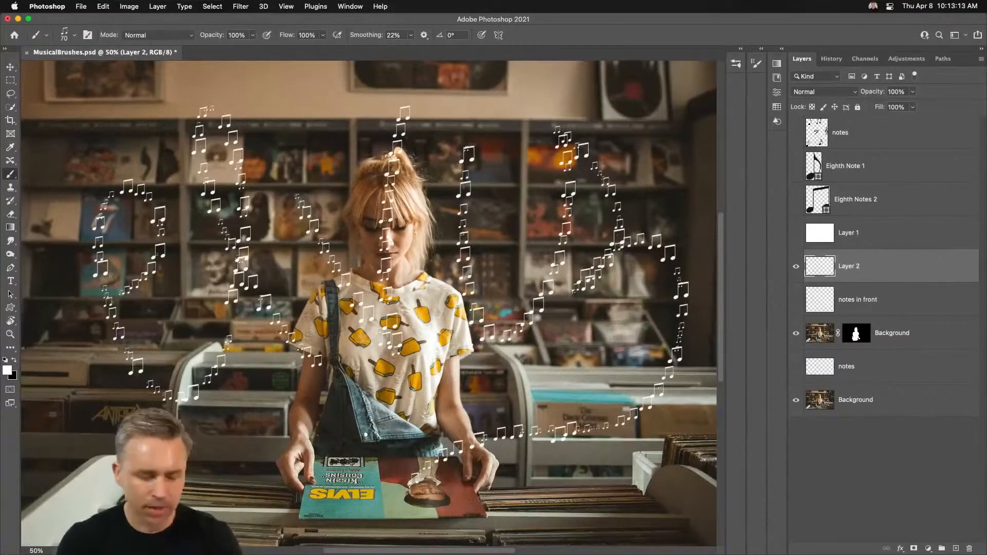
Hide Layer 2 and show the notes in front and lower notes layers again
click(796, 266)
click(796, 299)
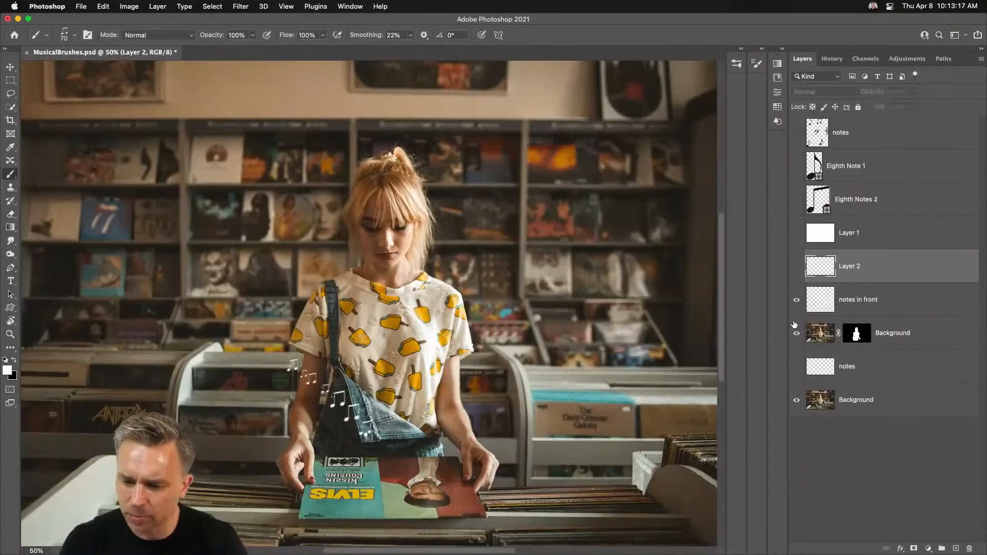
click(797, 367)
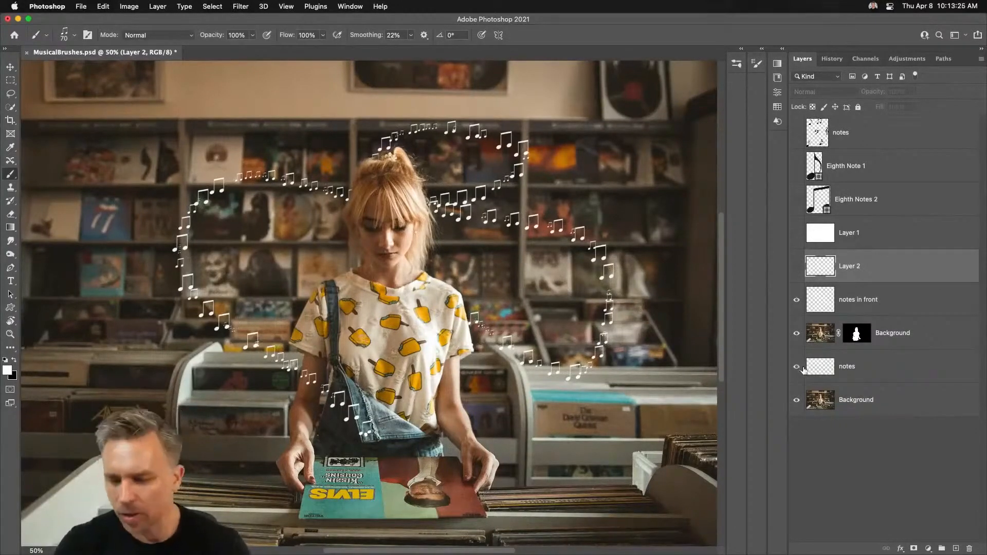
Bring up the brush list and brush settings, and add a new empty layer directly above notes in front
click(761, 49)
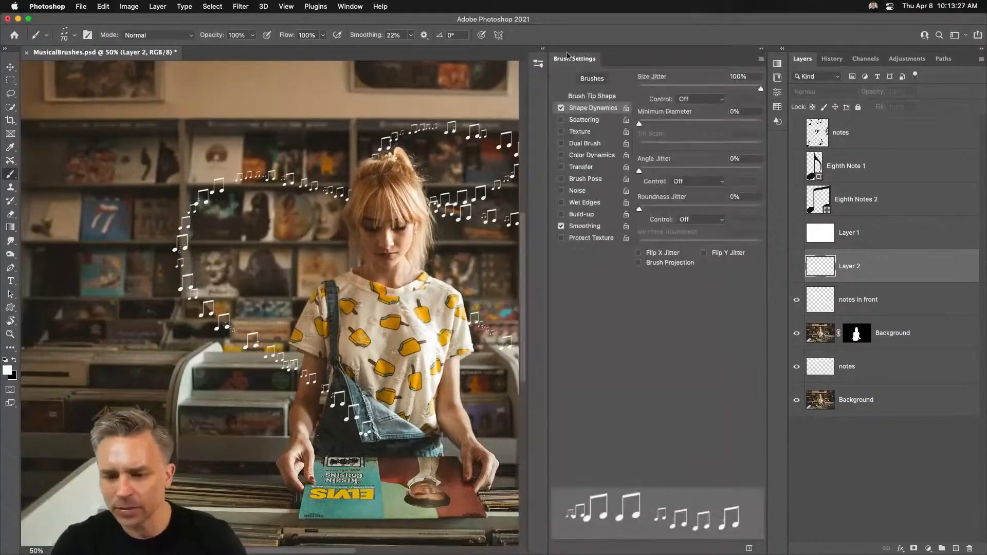
click(543, 49)
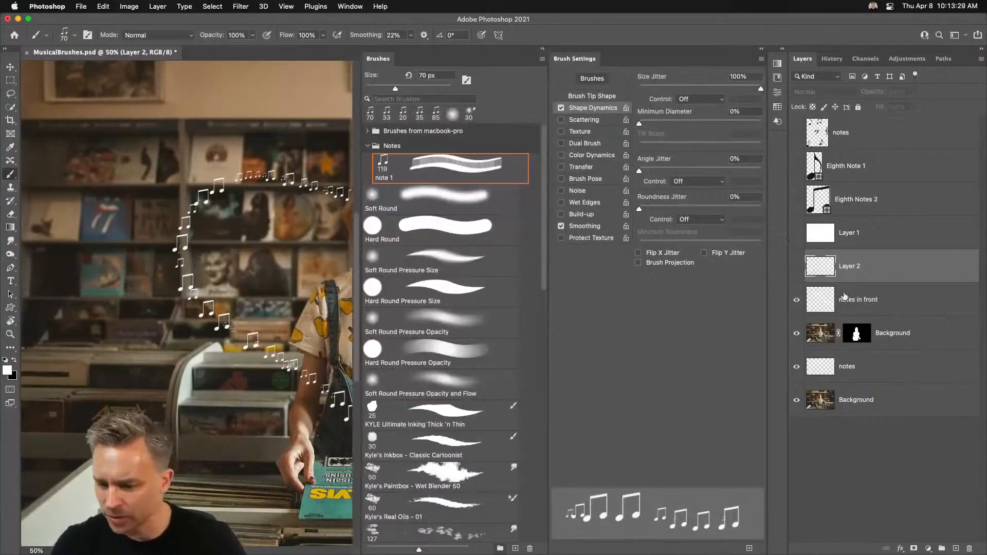
click(844, 296)
click(956, 549)
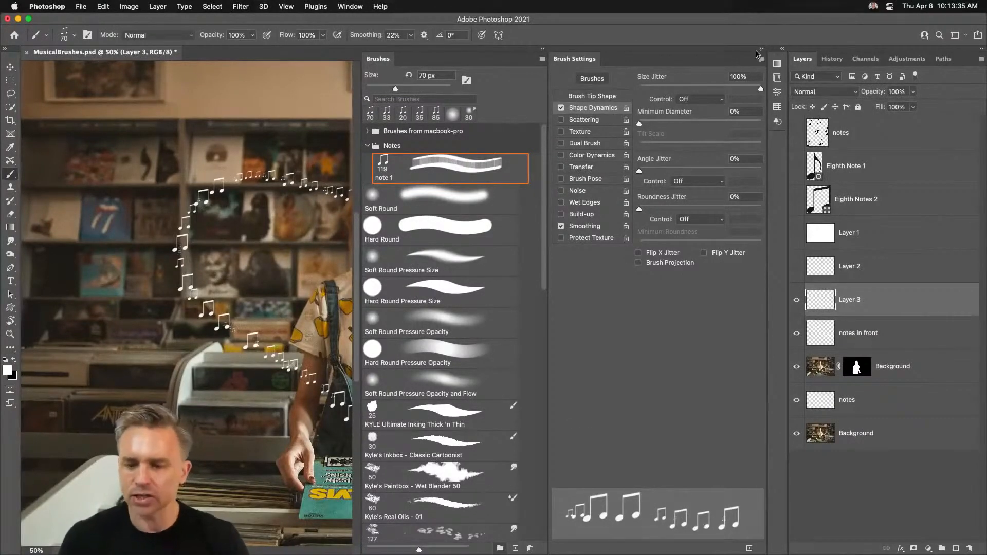
Save the current brush as a new preset named Notes Linear, capturing its size and including the tool settings
click(761, 60)
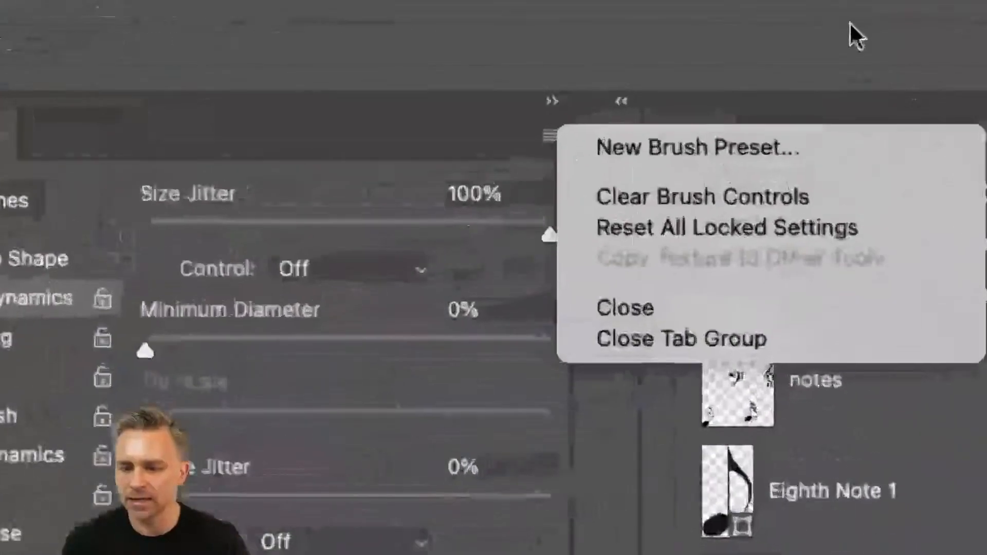
click(801, 66)
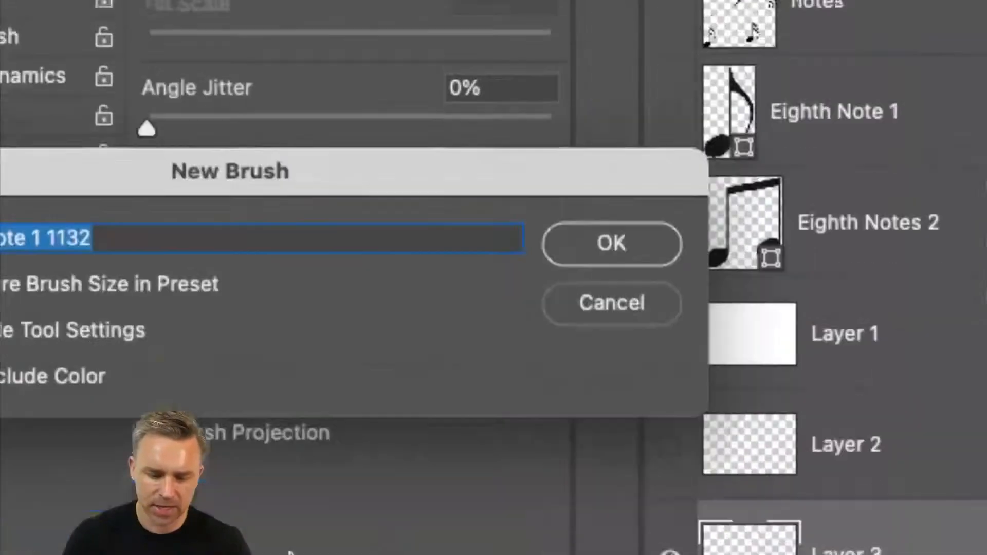
text(Notes Brush )
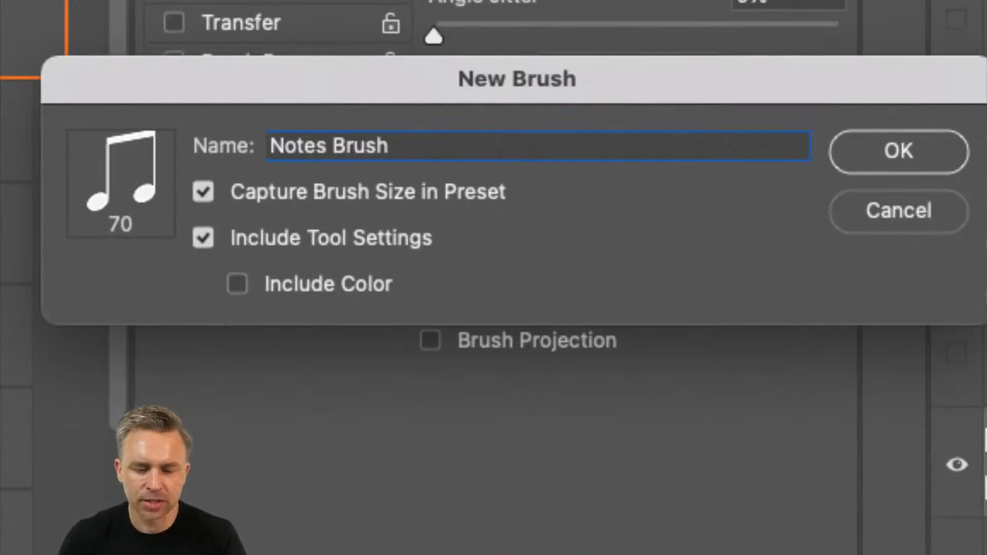
text(spaced out)
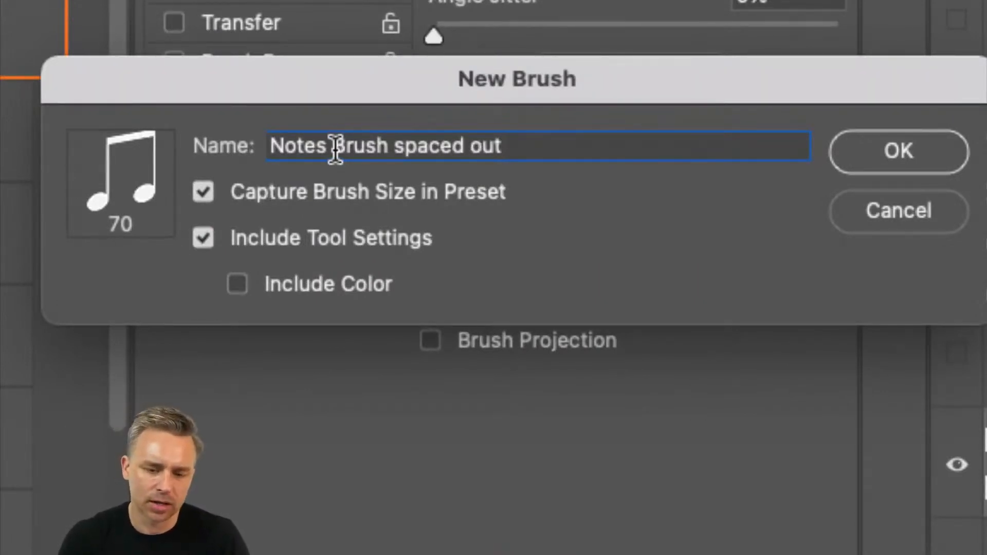
drag(334, 146, 668, 157)
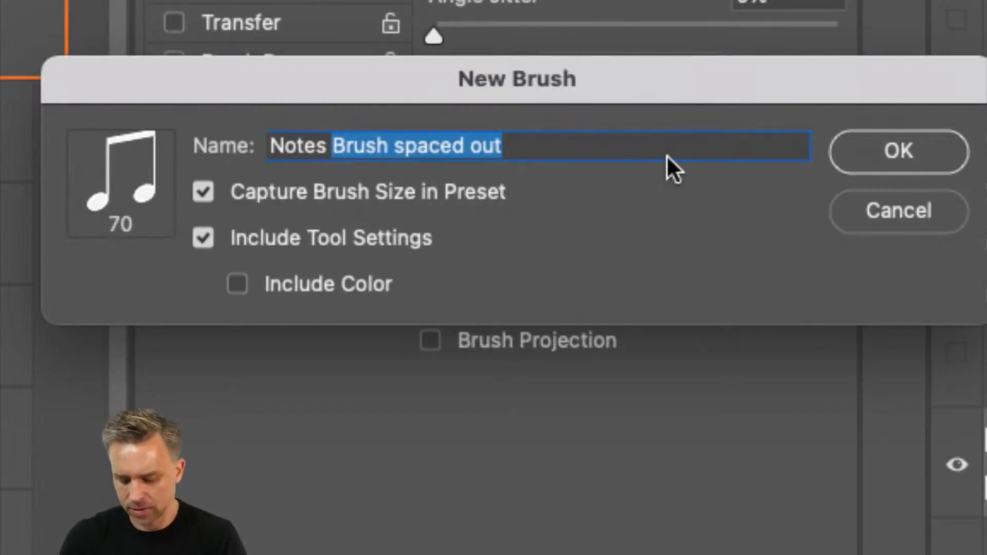
text(Linear)
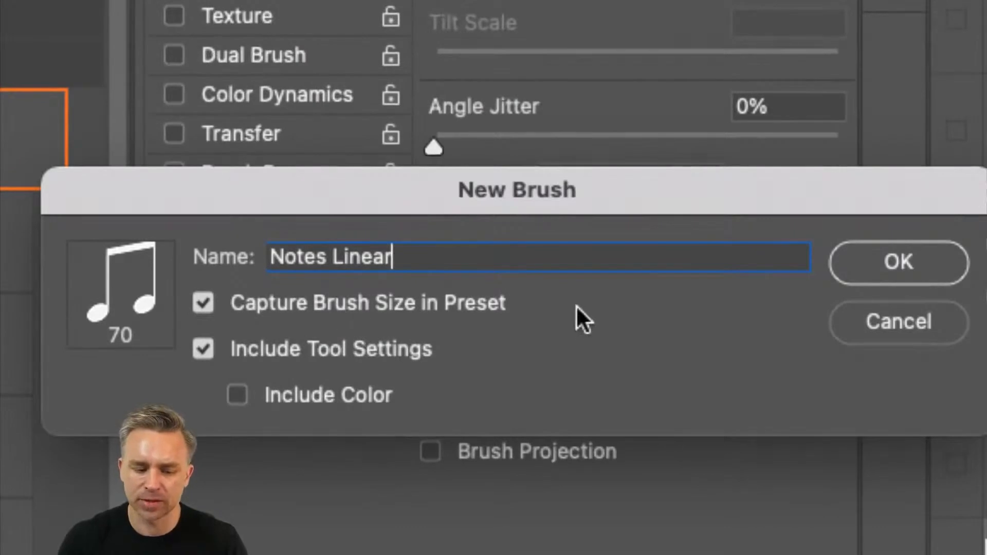
click(897, 273)
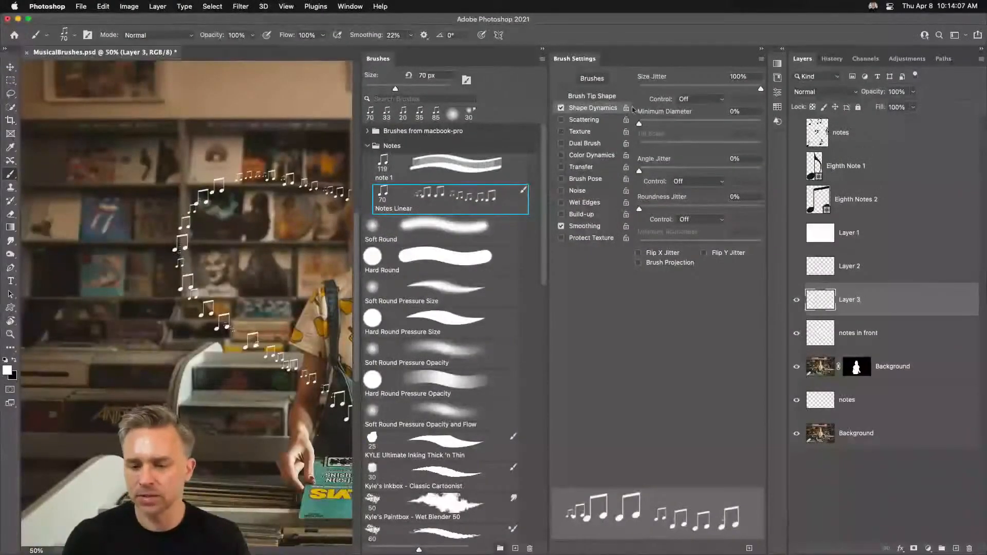
Enable Scattering for the brush, then float the Brush Settings over the shelves beside the woman and shorten them
mouse_move(640, 125)
mouse_down()
mouse_move(682, 124)
mouse_move(636, 125)
mouse_up()
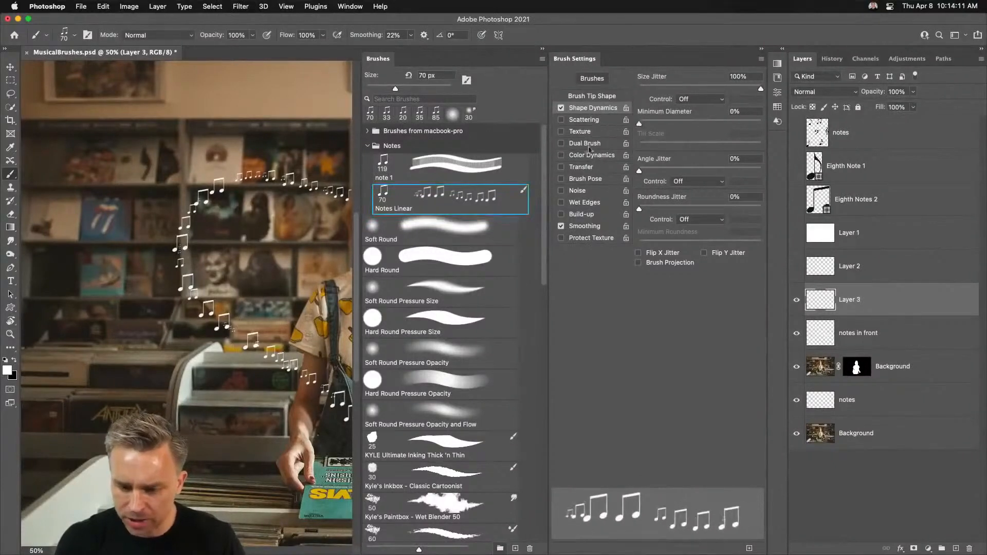
click(586, 120)
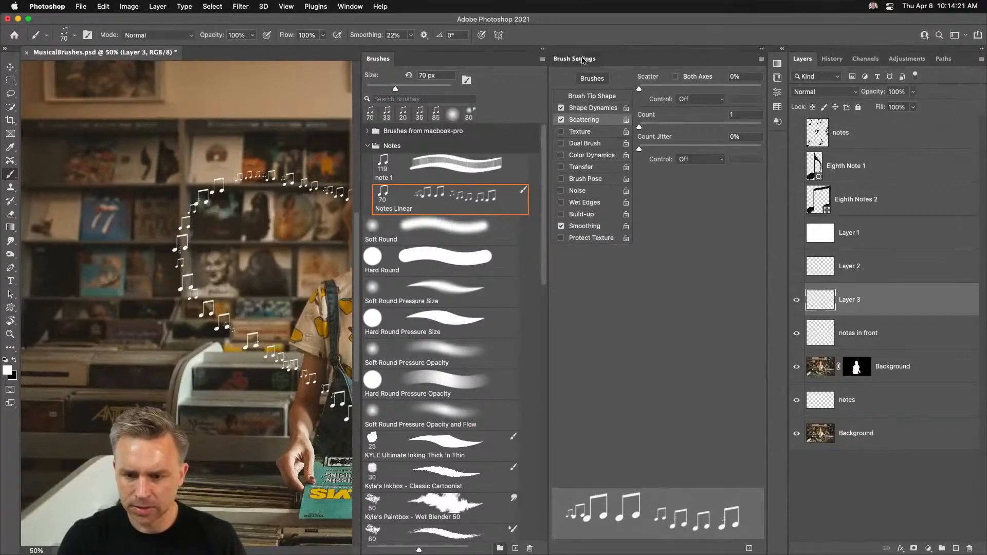
drag(584, 59, 350, 74)
drag(425, 84, 666, 80)
click(761, 48)
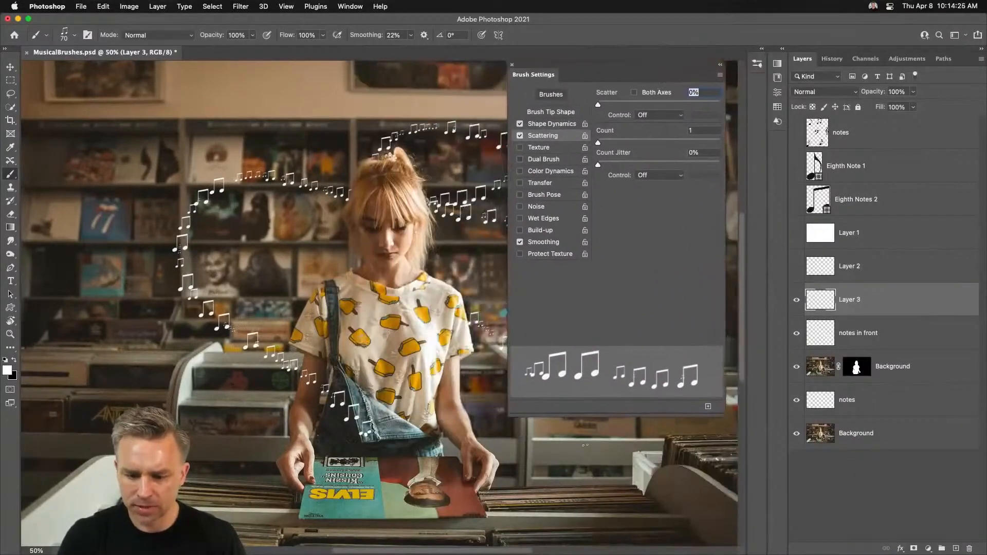
drag(588, 417, 588, 353)
drag(591, 76, 572, 119)
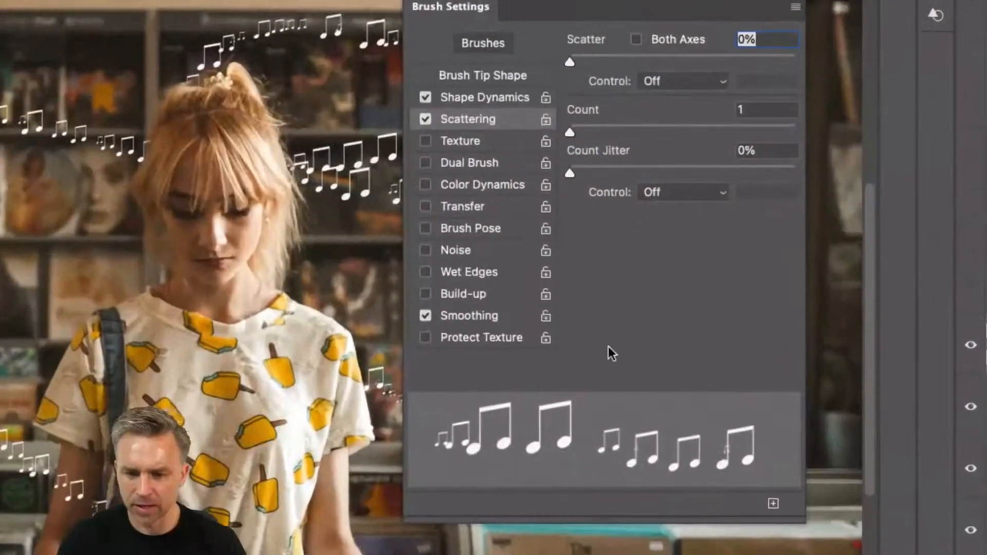
Try scattering the notes at 241% and 143%, switching Both Axes on and off
drag(571, 60, 624, 59)
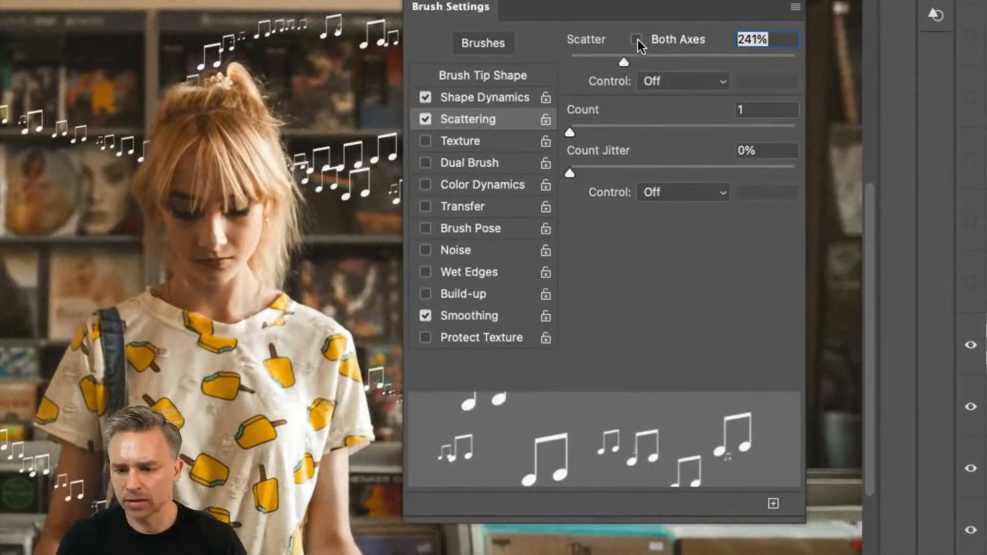
click(636, 40)
click(636, 39)
drag(623, 62, 602, 60)
click(633, 42)
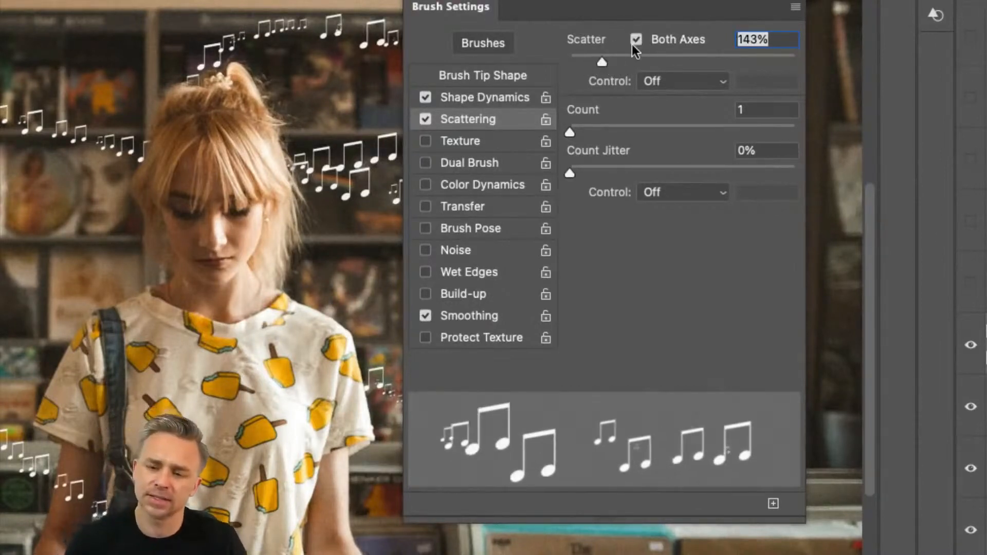
Compare the scatter with Both Axes on and off, leave it off, and set Scatter to 257%
click(634, 40)
click(634, 41)
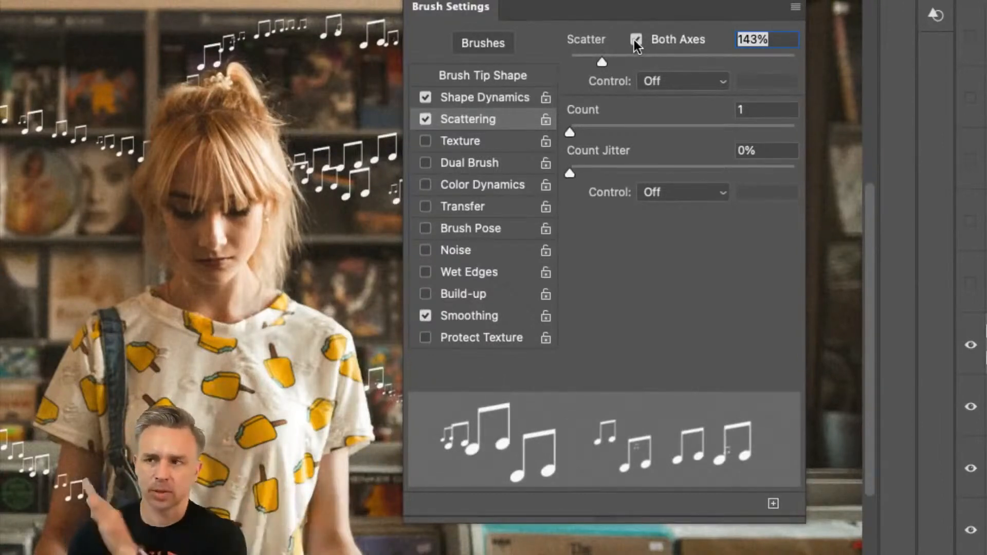
click(634, 41)
click(634, 41)
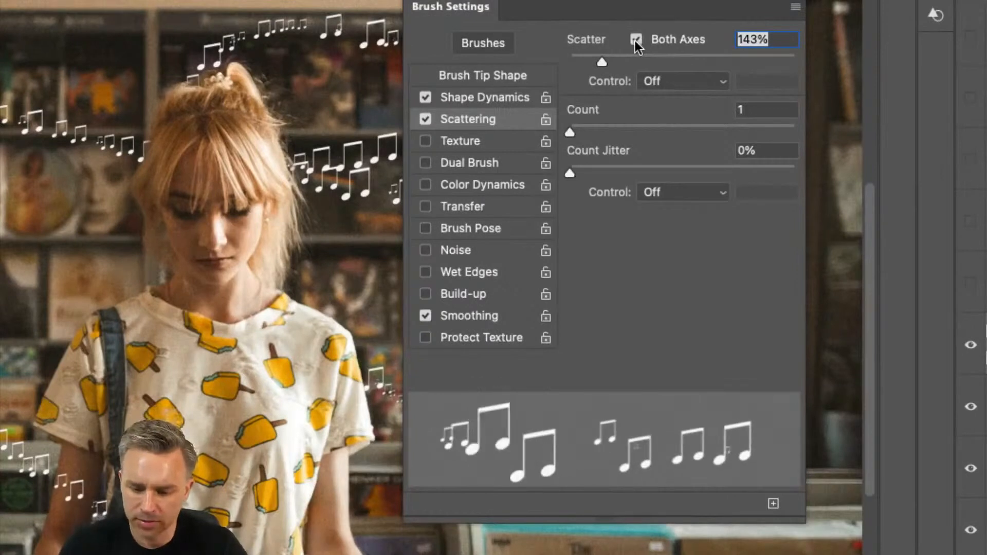
click(634, 41)
mouse_move(589, 65)
mouse_down()
mouse_move(565, 65)
mouse_move(647, 67)
mouse_move(628, 63)
mouse_up()
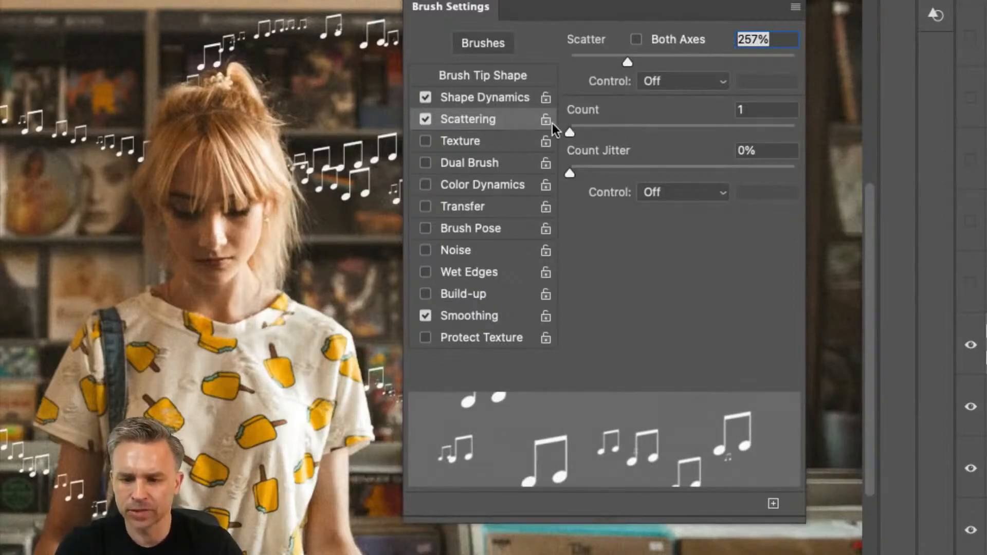
Examine the Count setting and the Control options available for Scatter and Count Jitter
mouse_move(573, 132)
mouse_down()
mouse_move(595, 132)
mouse_move(560, 132)
mouse_up()
click(657, 80)
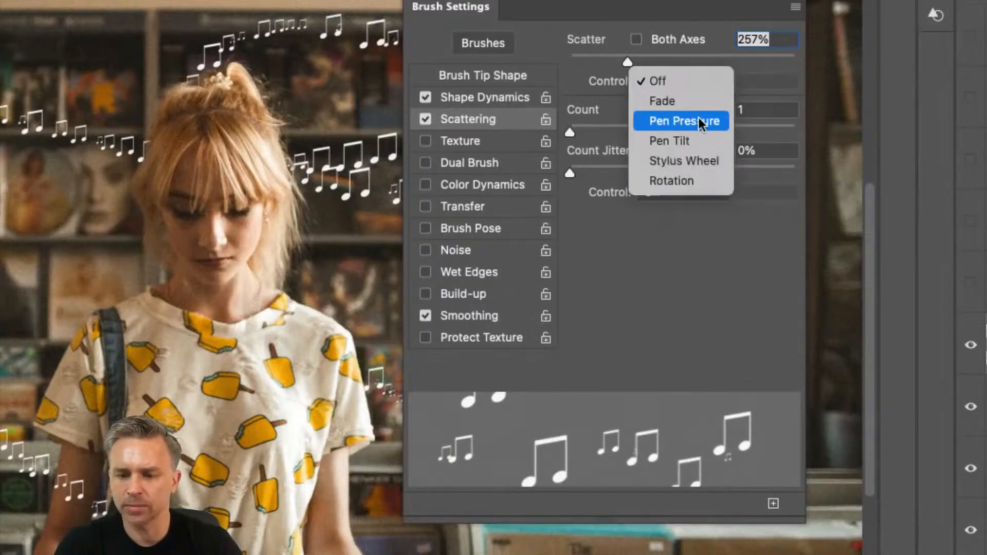
click(668, 302)
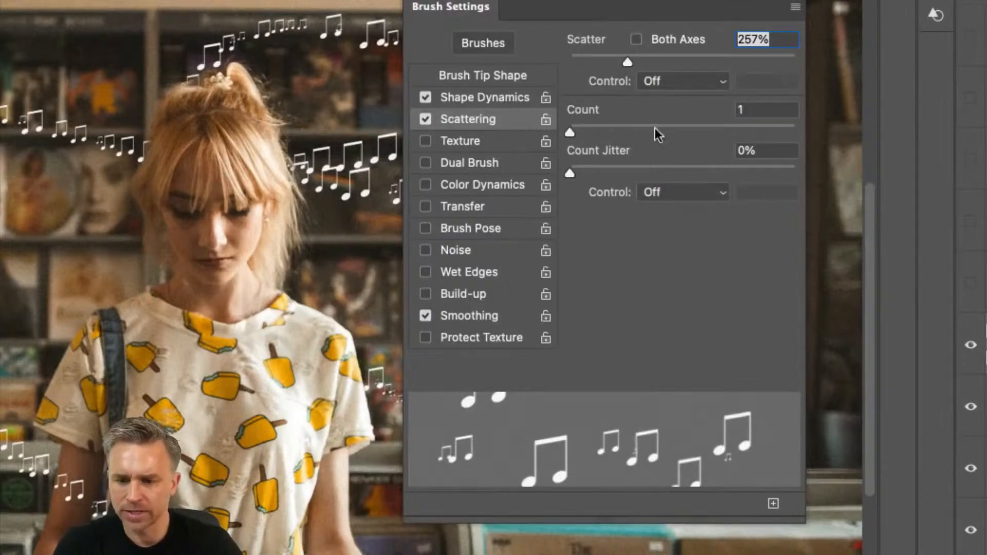
mouse_move(573, 131)
mouse_down()
mouse_move(593, 132)
mouse_move(565, 132)
mouse_up()
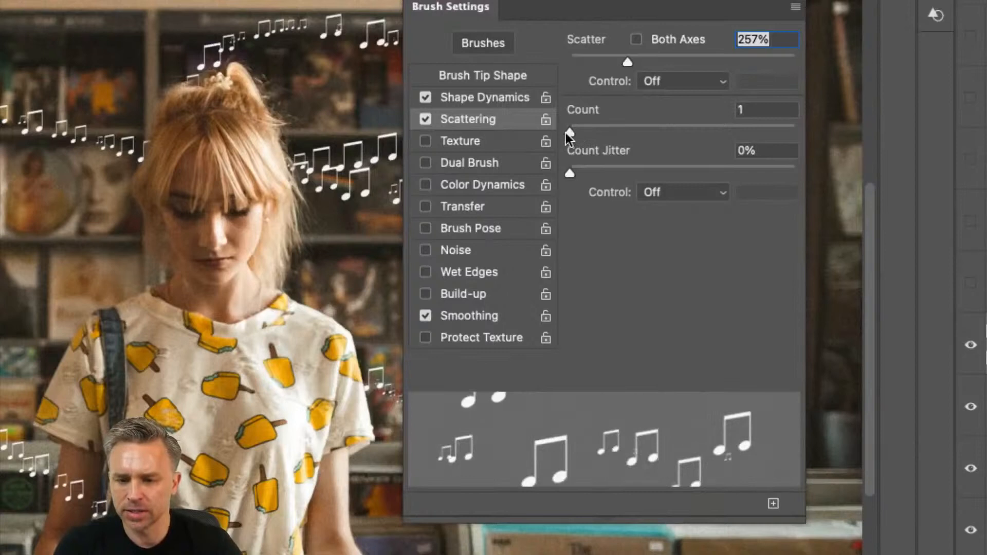
click(674, 193)
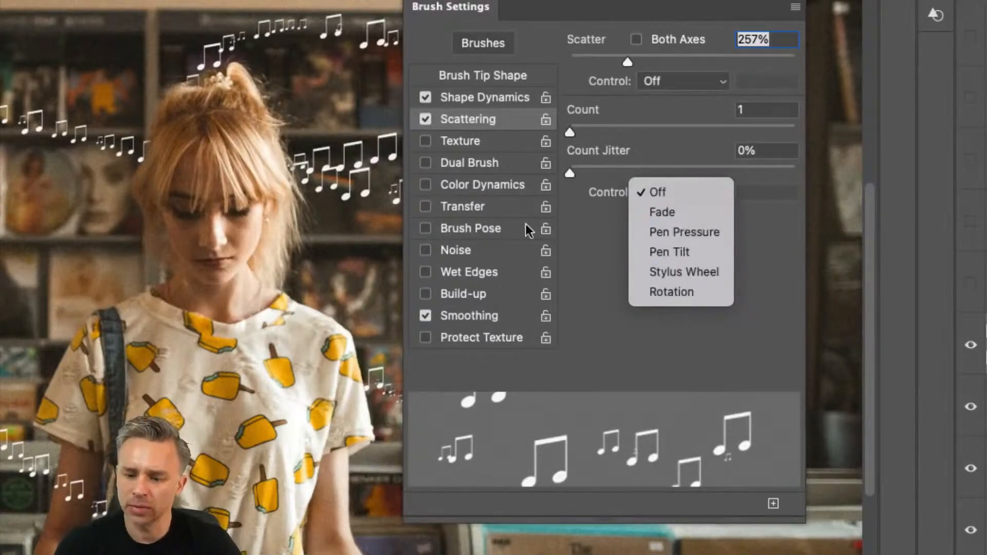
click(567, 242)
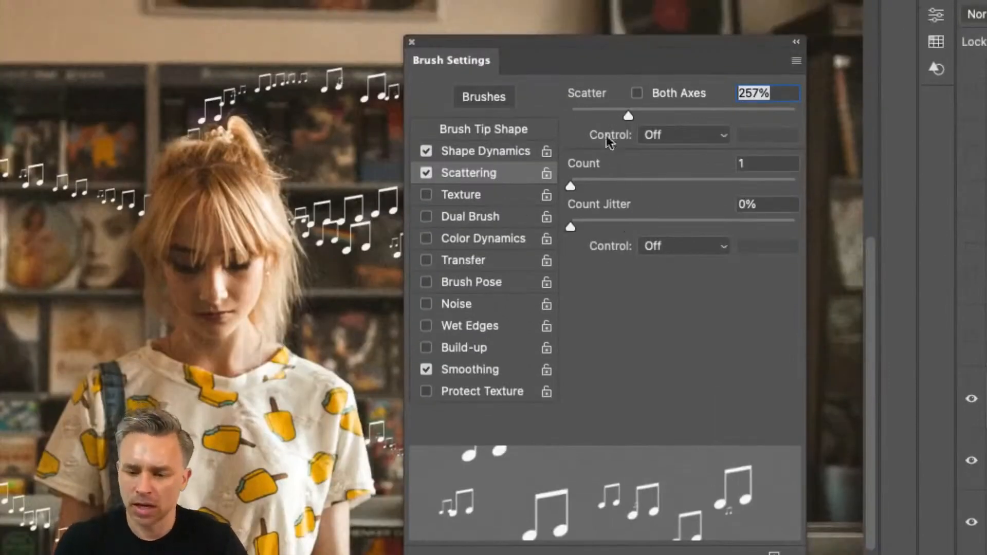
click(664, 136)
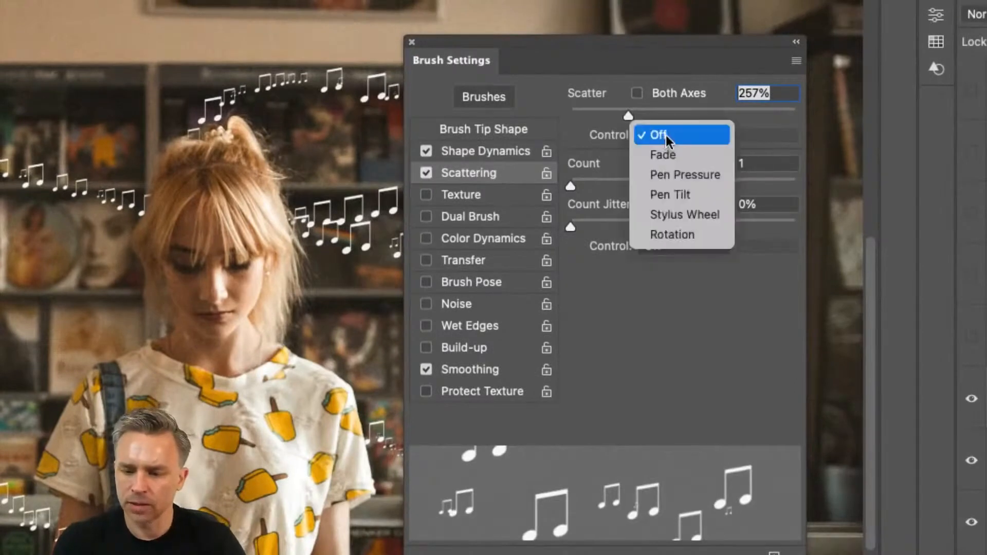
click(684, 299)
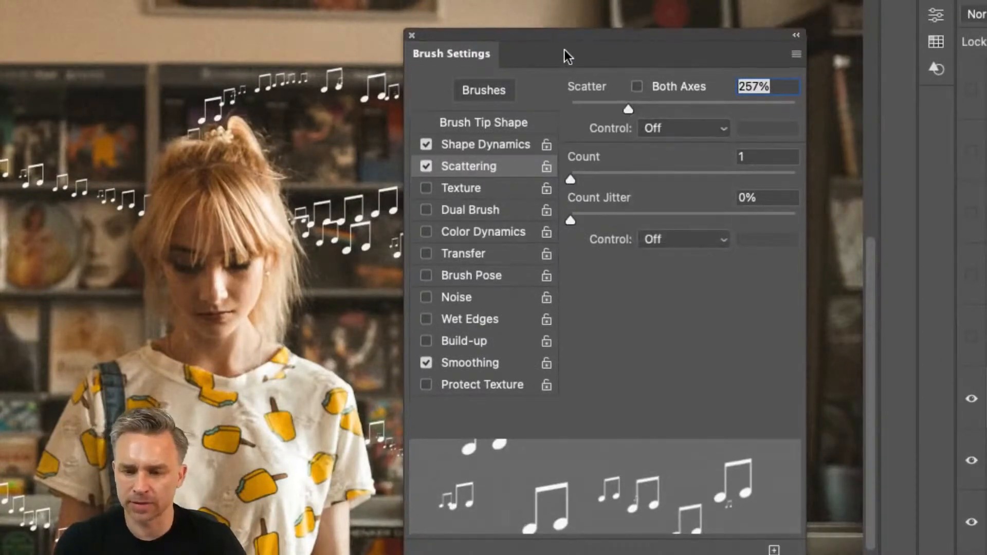
Set the Size Jitter control in Shape Dynamics to Pen Pressure and return to the Scattering options
click(477, 134)
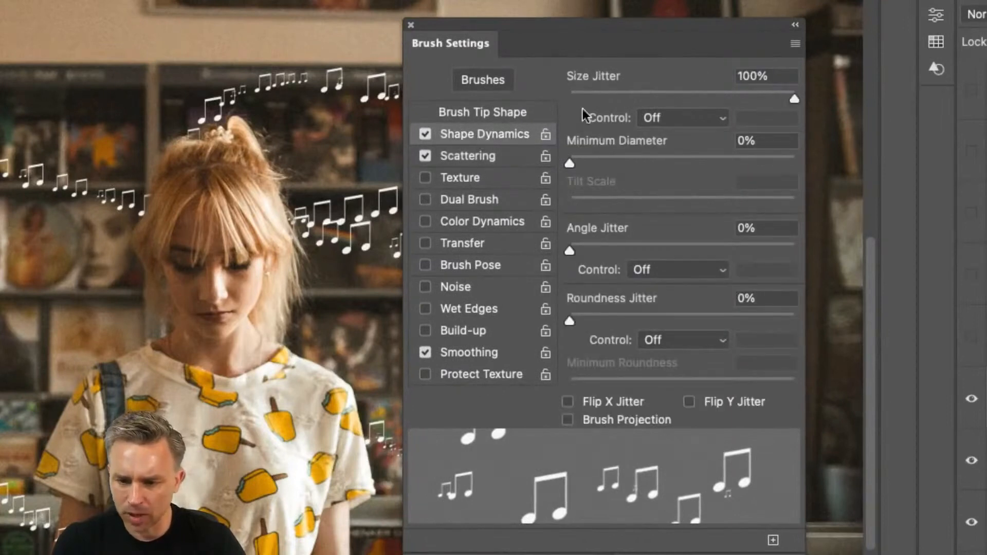
click(672, 116)
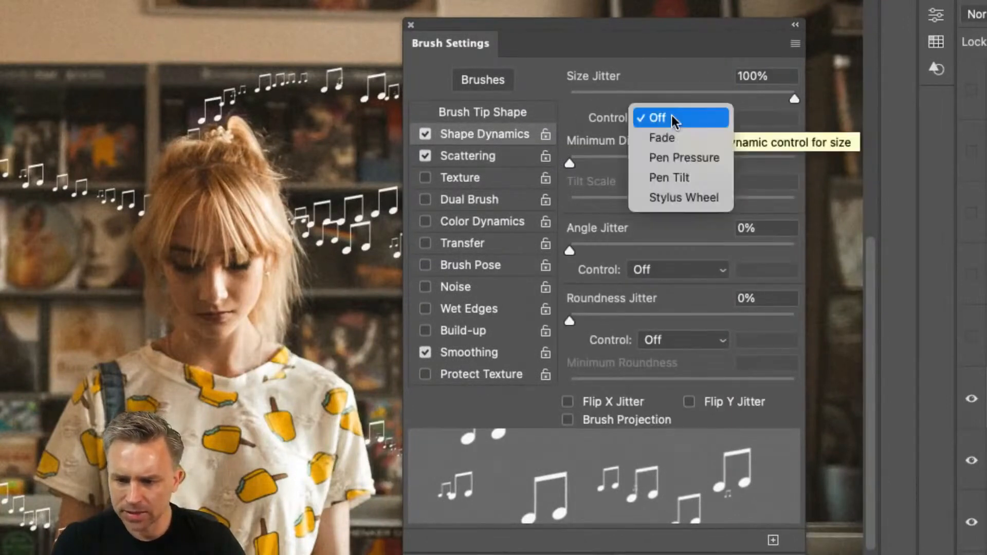
click(680, 160)
click(468, 155)
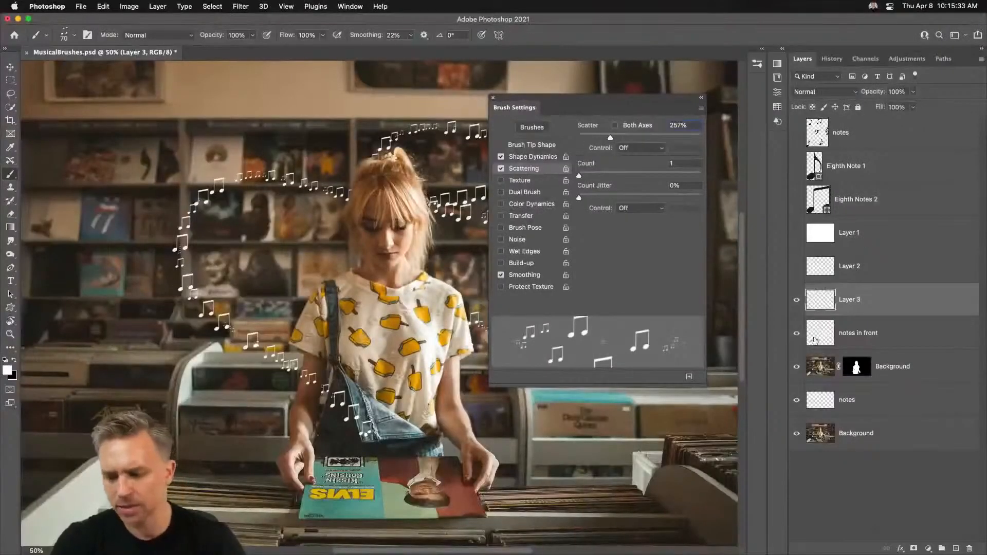
Hide the notes in front and lower notes layers, then try a scattered note stroke over the shelves and undo it
click(797, 333)
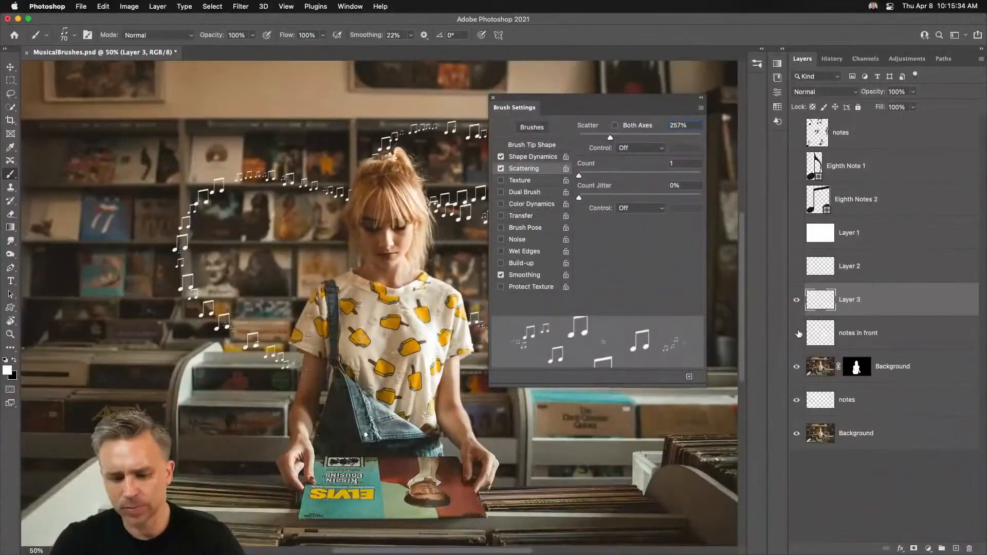
click(796, 400)
mouse_move(226, 285)
mouse_down()
mouse_move(144, 208)
mouse_move(298, 160)
mouse_up()
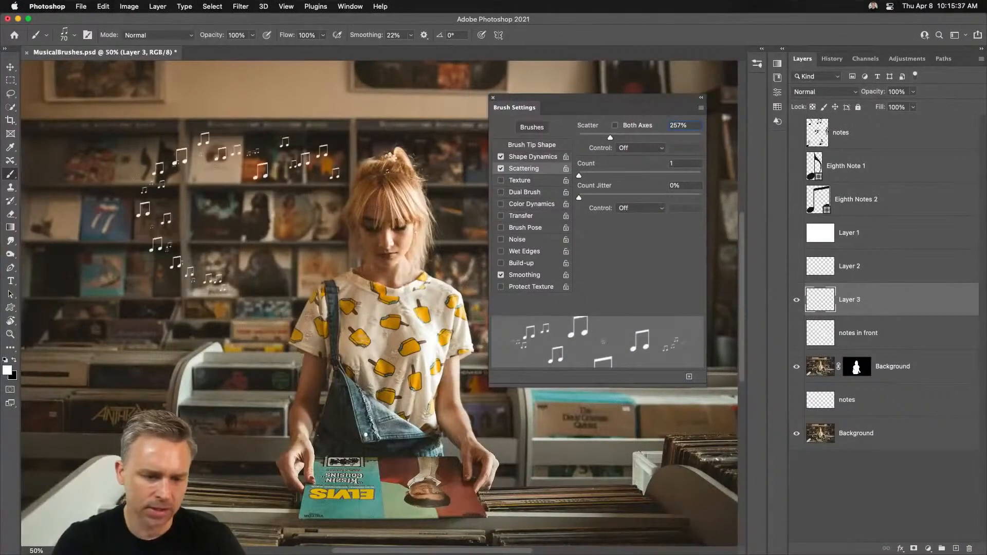
key(super+z)
Enlarge the brush to 150 px, try a looping trail of scattered notes over the shelves, and undo it
key(bracketright)
key(bracketright)
key(bracketright)
mouse_move(262, 367)
mouse_down()
mouse_move(158, 282)
mouse_move(140, 235)
mouse_move(151, 176)
mouse_move(253, 143)
mouse_move(483, 141)
mouse_move(631, 108)
mouse_move(416, 84)
mouse_move(319, 212)
mouse_up()
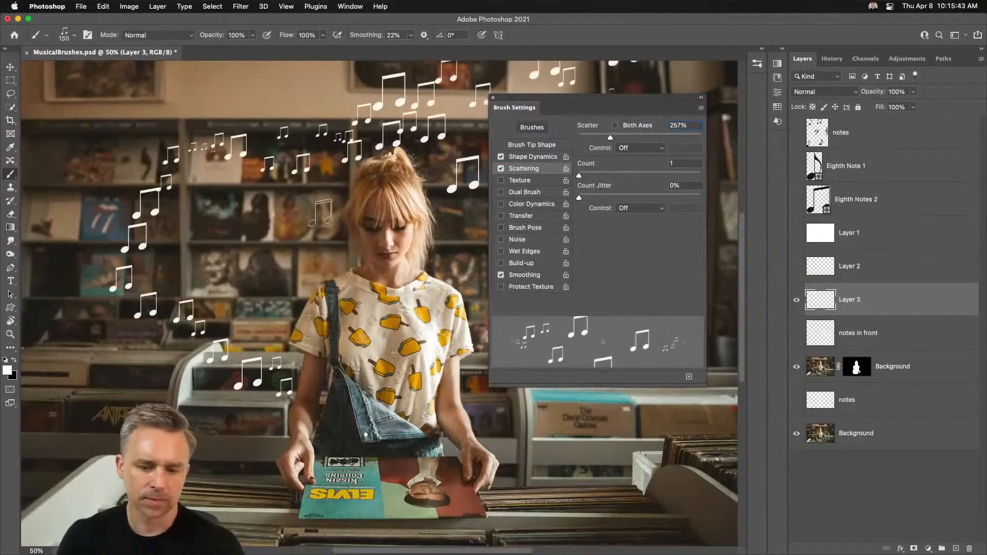
key(super+z)
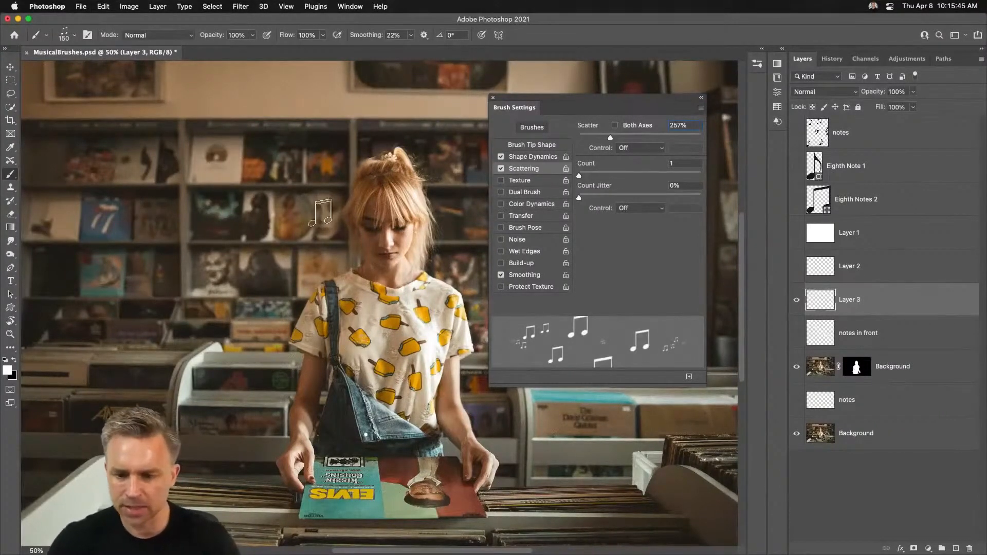
Check the Shape Dynamics options against the Scattering options, and set the Scatter control to Pen Pressure
click(529, 162)
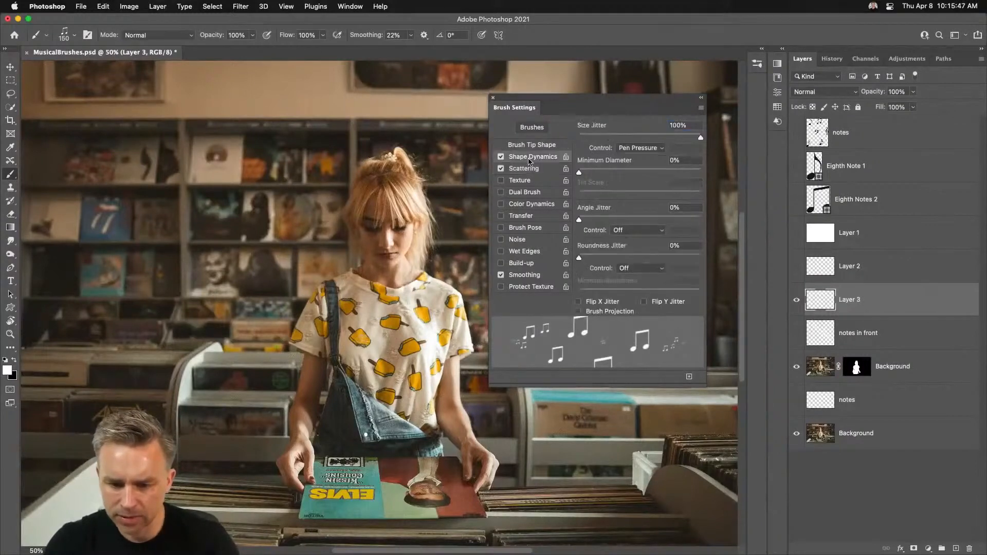
click(529, 168)
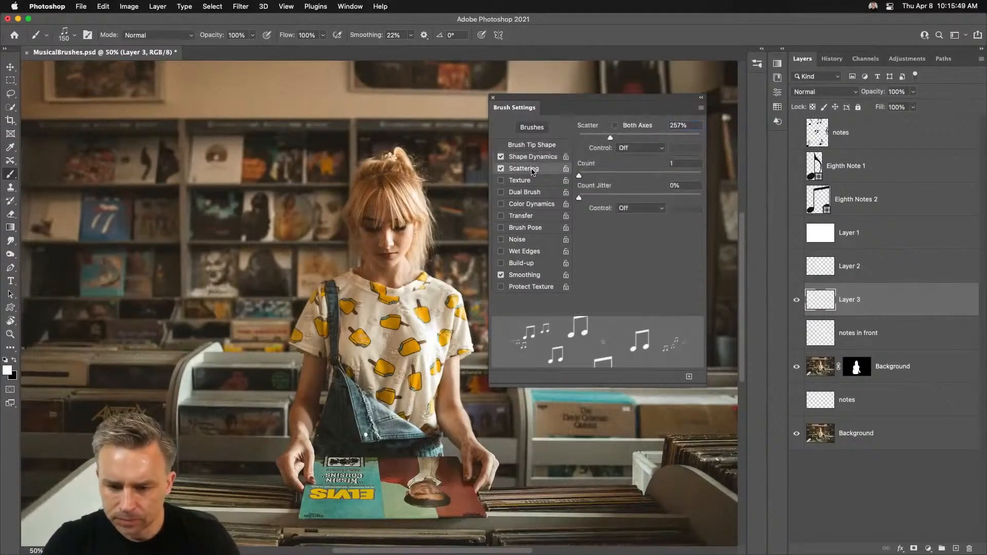
click(531, 160)
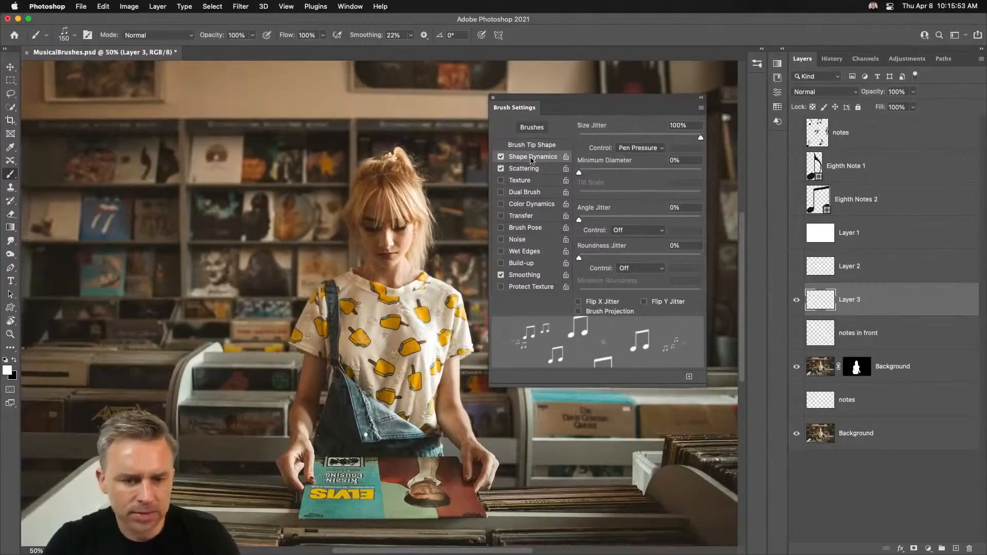
click(532, 169)
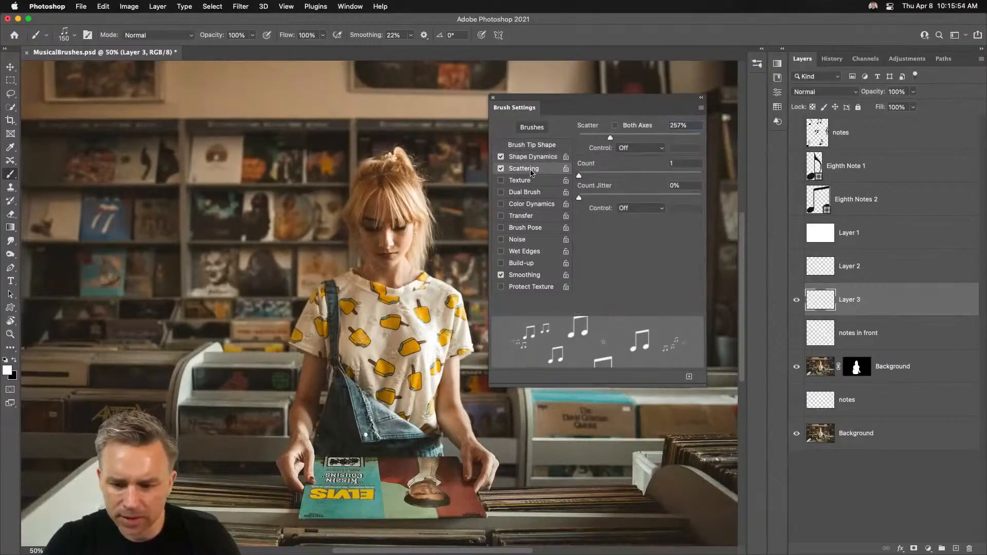
click(636, 150)
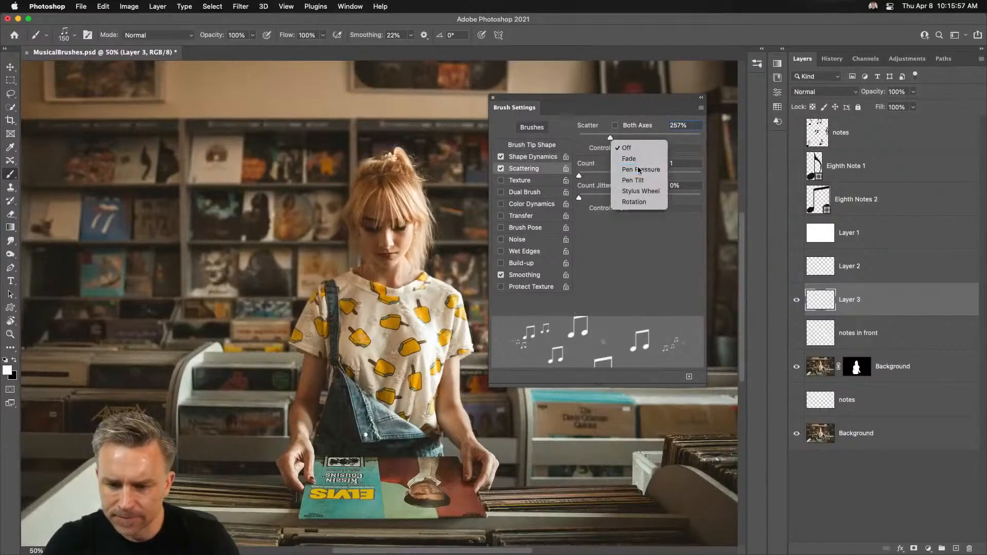
click(640, 170)
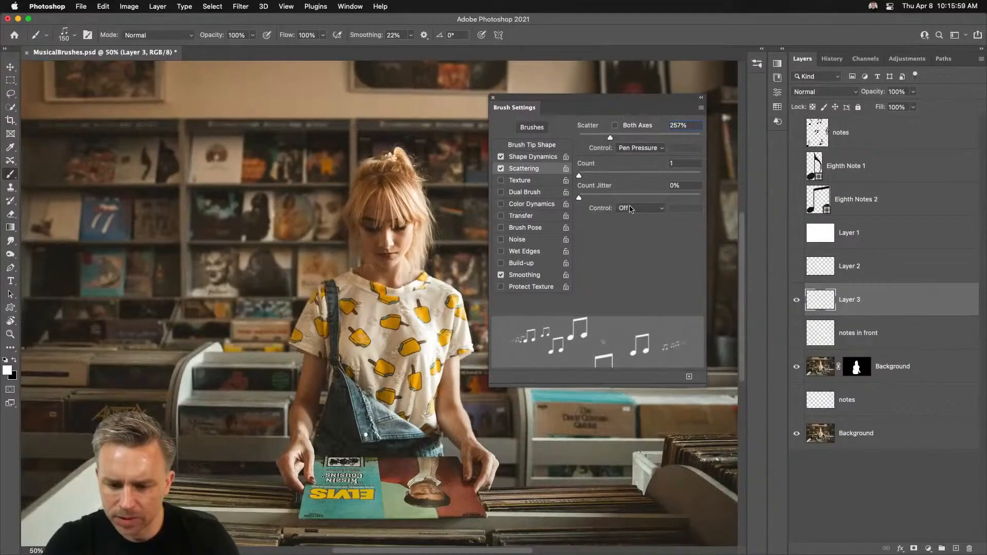
Switch the Scatter control to Off for comparison and restore Pen Pressure
click(629, 148)
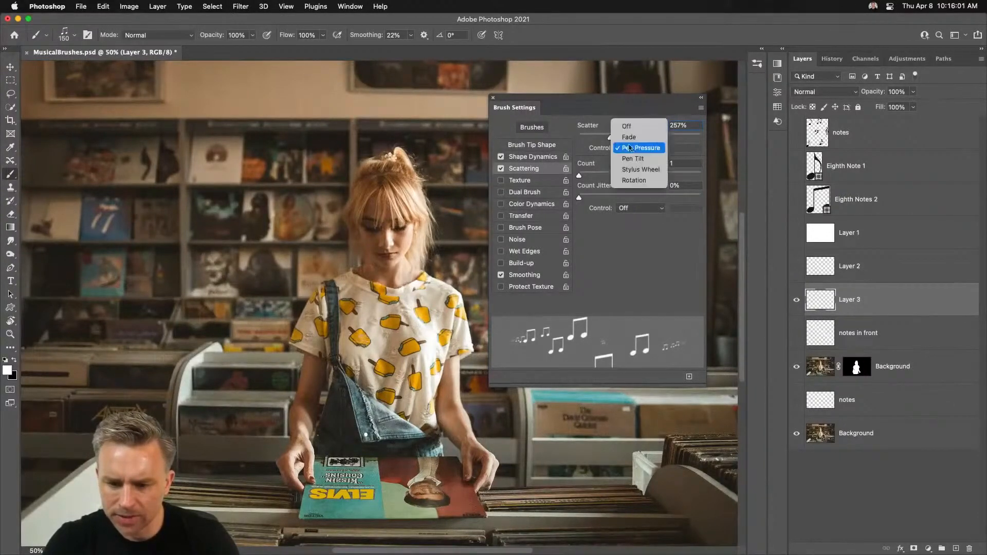
click(627, 127)
click(628, 148)
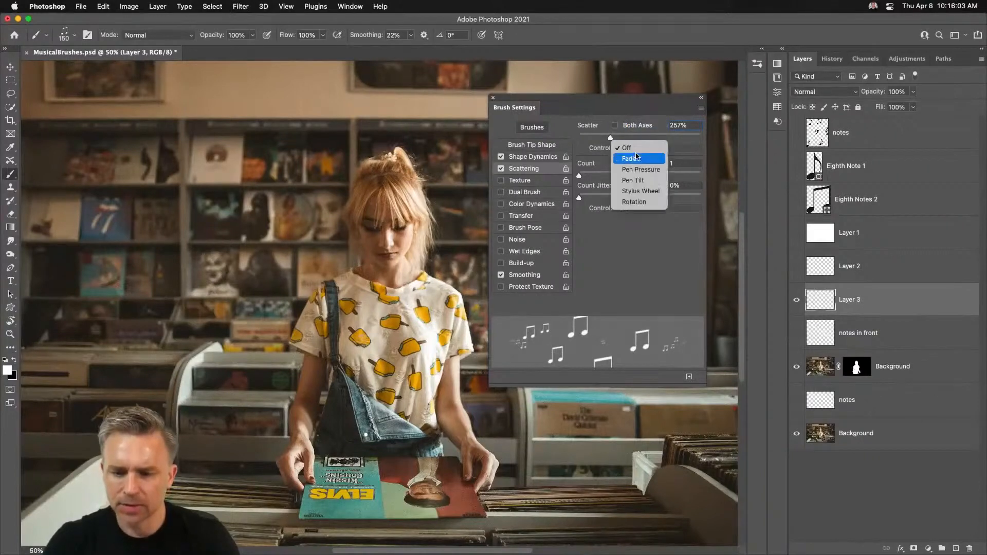
click(638, 170)
Try two pressure-controlled trails of scattered notes around the woman, undoing each one
mouse_move(257, 394)
mouse_down()
mouse_move(185, 327)
mouse_move(139, 244)
mouse_move(178, 165)
mouse_move(442, 149)
mouse_move(478, 136)
mouse_up()
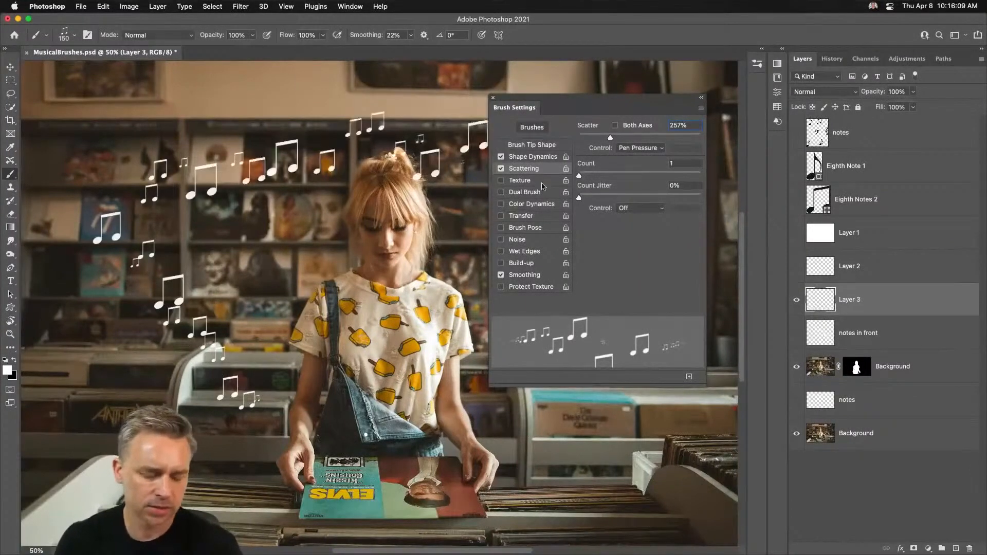
key(super+z)
mouse_move(238, 397)
mouse_down()
mouse_move(177, 342)
mouse_move(136, 200)
mouse_move(307, 185)
mouse_move(481, 257)
mouse_up()
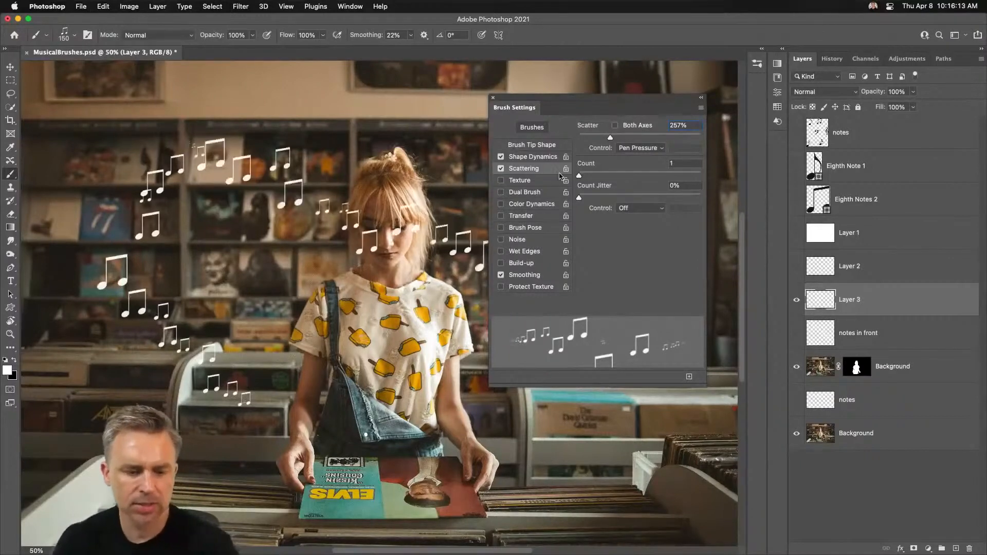
key(super+z)
Set Scatter to 658% and Count to 3, and paint a looping trail of notes around the woman on Layer 3
drag(610, 138, 661, 140)
drag(580, 177, 596, 177)
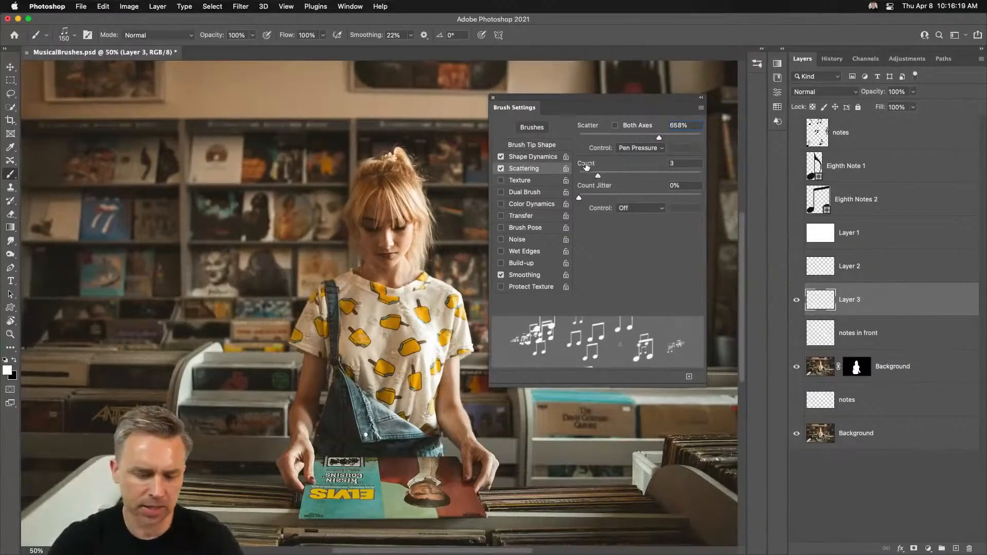
mouse_move(315, 447)
mouse_down()
mouse_move(282, 401)
mouse_move(231, 360)
mouse_move(141, 329)
mouse_move(114, 232)
mouse_move(144, 154)
mouse_move(283, 165)
mouse_move(449, 165)
mouse_move(473, 154)
mouse_up()
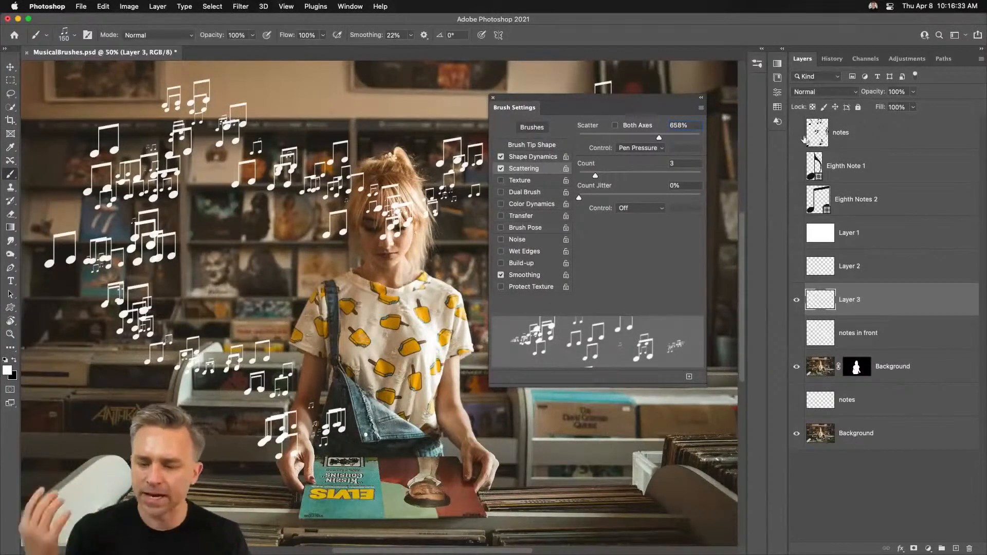
Blend Layer 3 in Overlay mode beneath the masked Background layer, and show the notes in front and lower notes layers
click(810, 91)
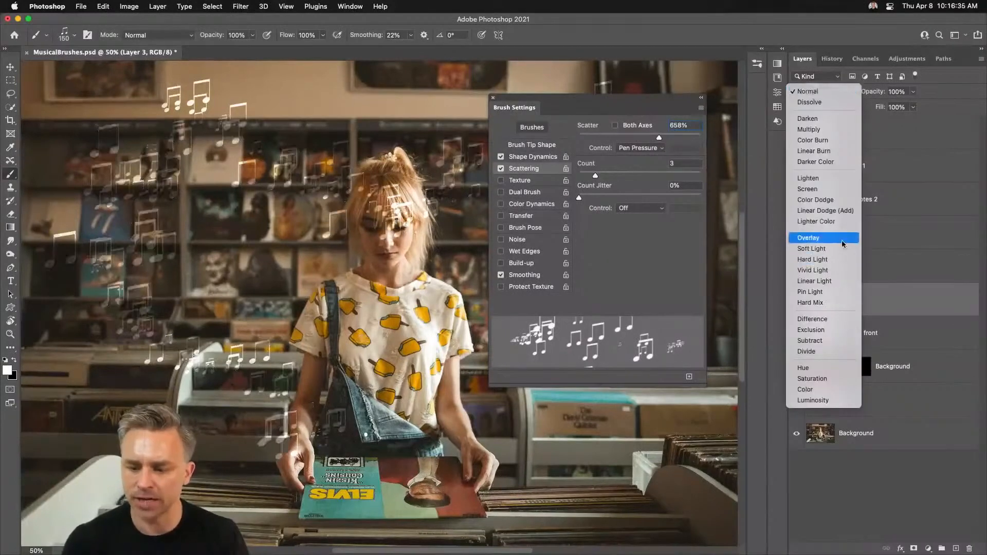
click(822, 238)
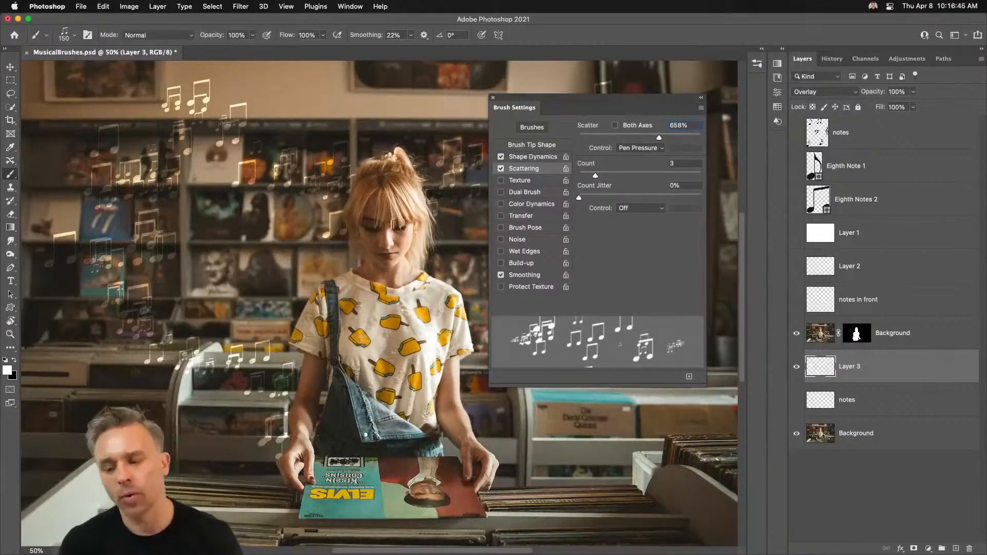
click(796, 303)
click(797, 399)
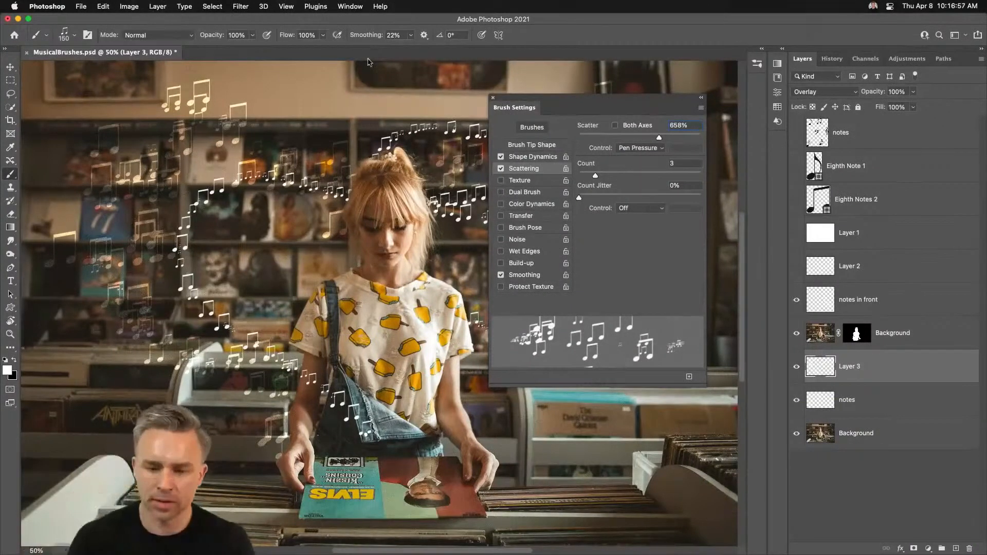
Show the white Layer 1 and the uppermost notes layer, and make that notes layer active
mouse_move(574, 112)
mouse_down()
mouse_move(549, 494)
mouse_move(622, 247)
mouse_move(632, 65)
mouse_move(623, 85)
mouse_up()
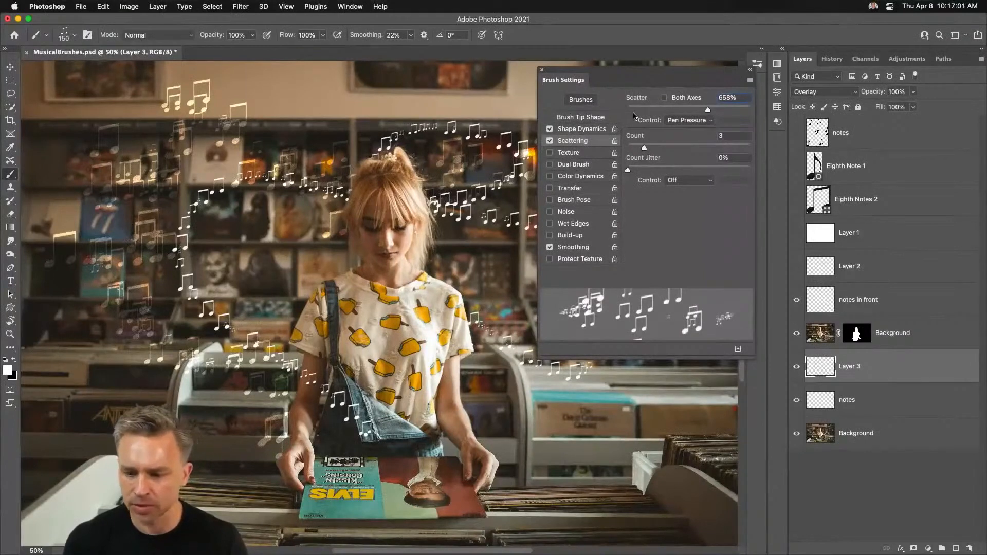
click(796, 234)
click(845, 234)
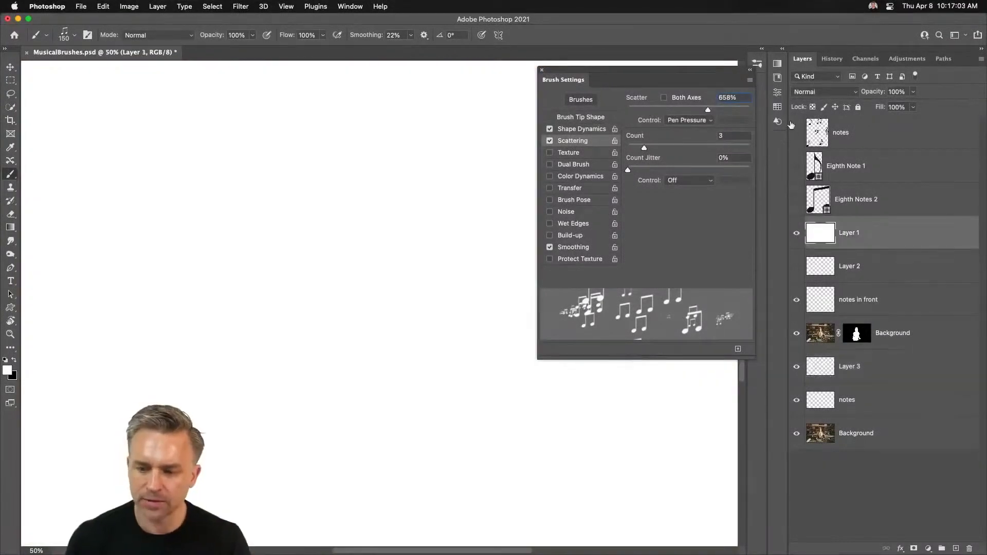
click(796, 132)
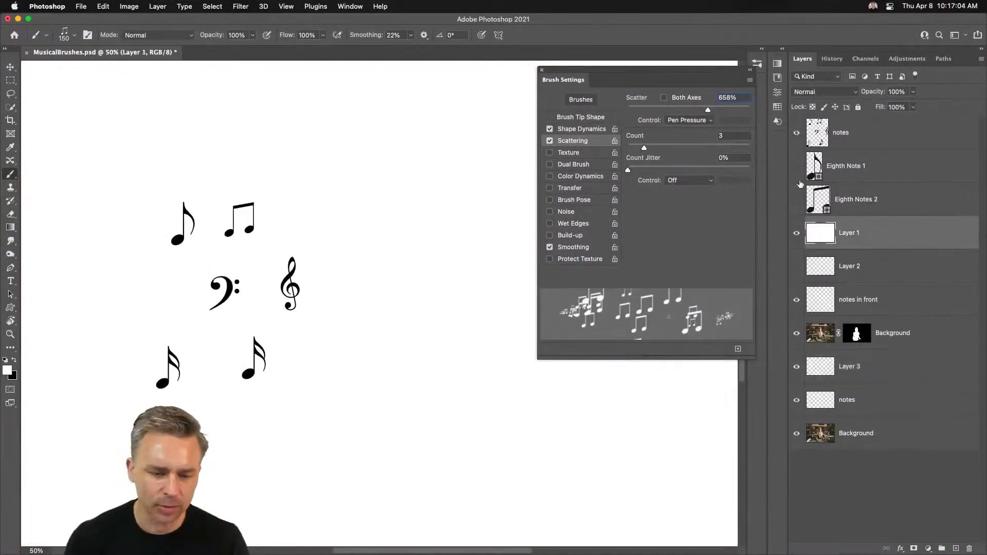
click(924, 128)
Select the lower-right sixteenth note with a rectangular marquee and define it as a brush preset named Note 2
click(10, 80)
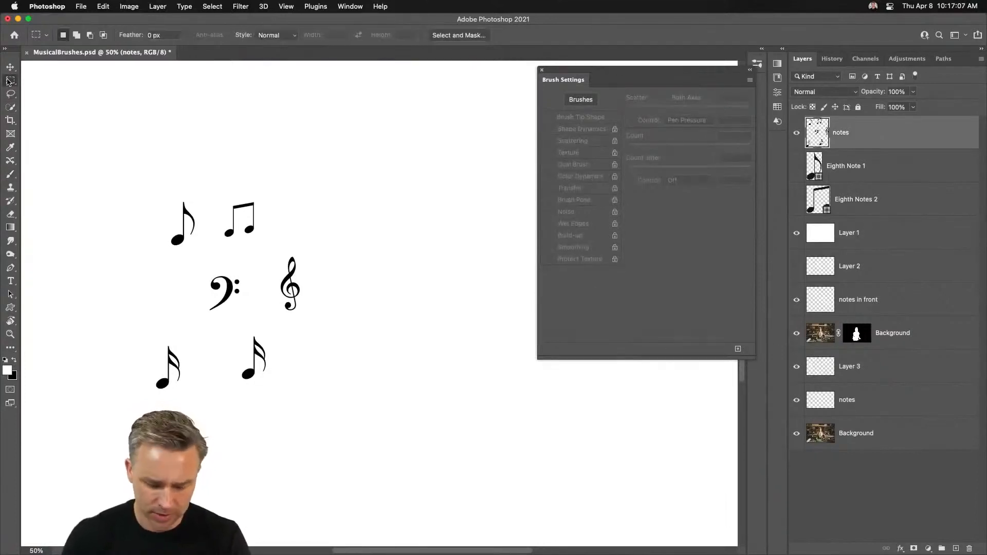
key(super+1)
drag(147, 246, 427, 180)
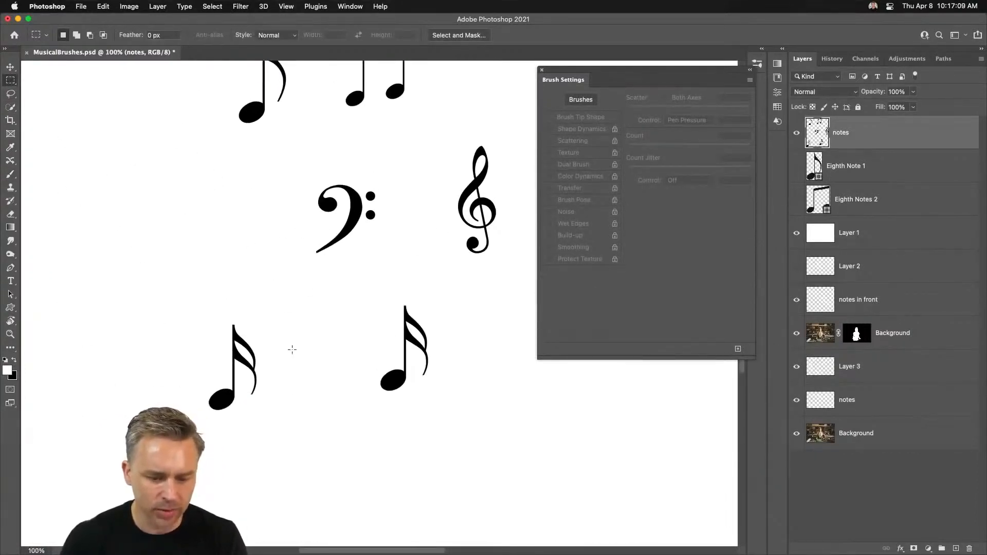
drag(363, 297, 451, 402)
click(102, 6)
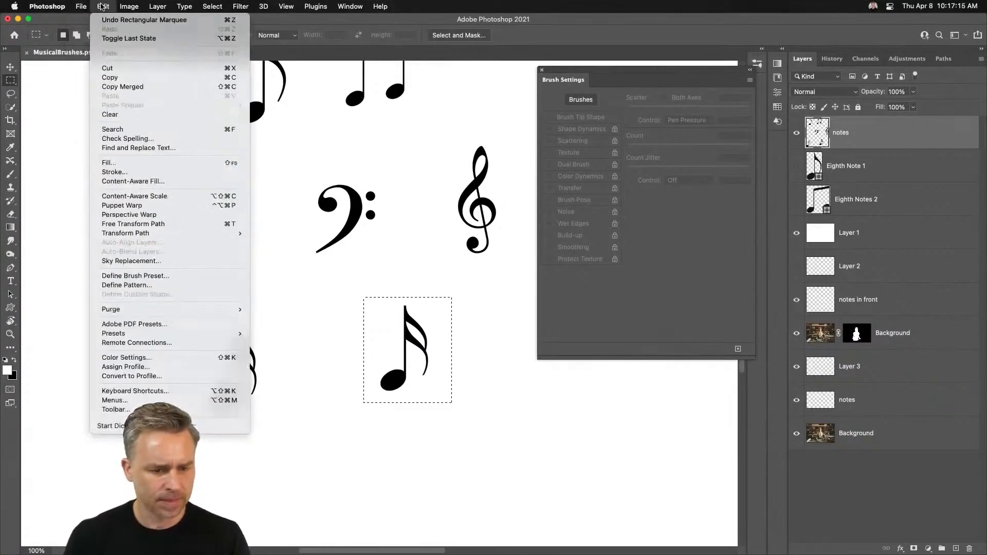
click(132, 276)
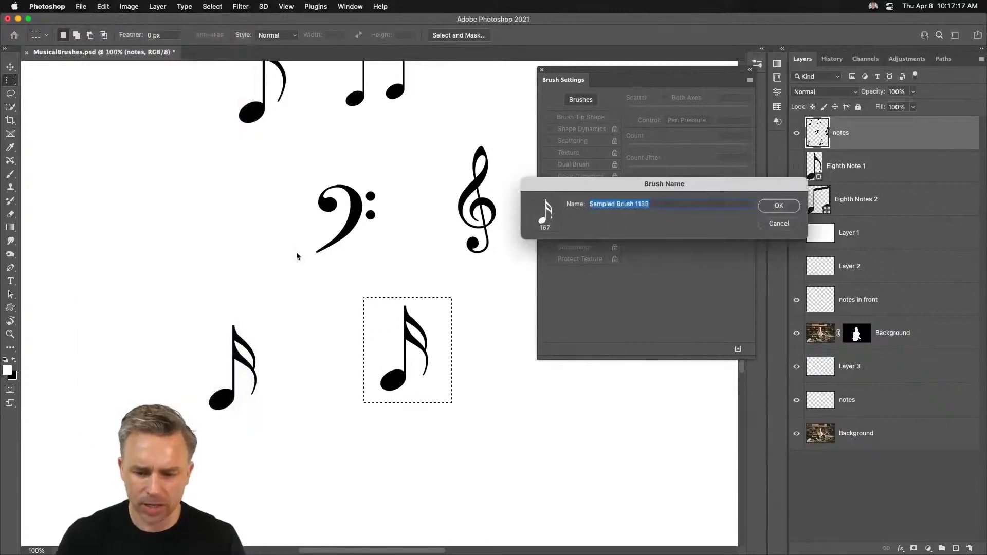
text(Not)
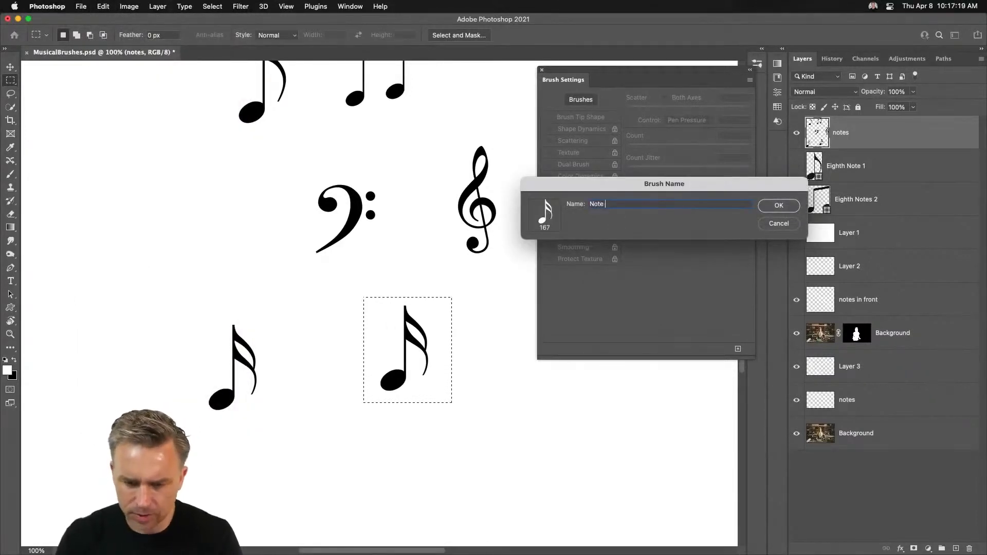
text(es 2)
key(Return)
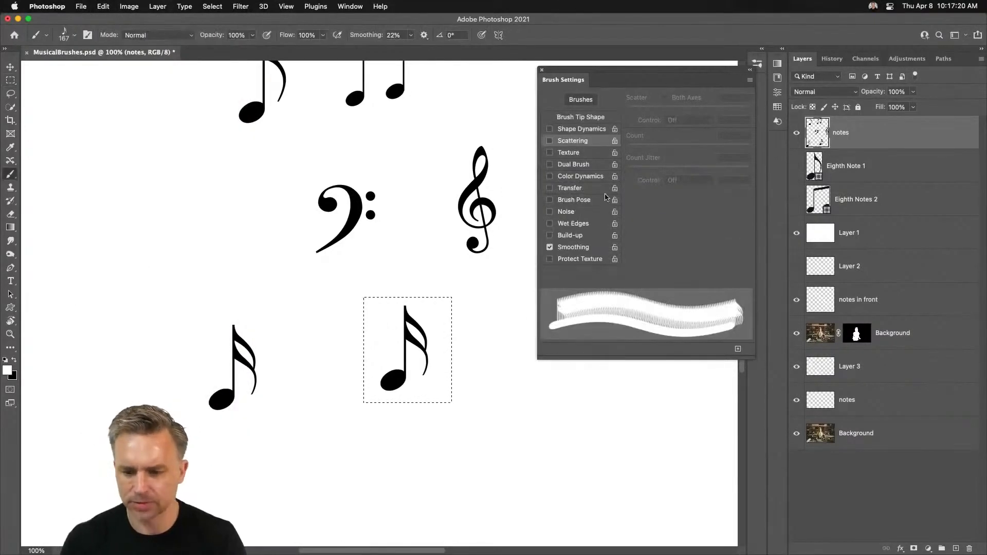
Enable Shape Dynamics and Scattering for the new note brush and return to its Brush Tip Shape options
click(576, 129)
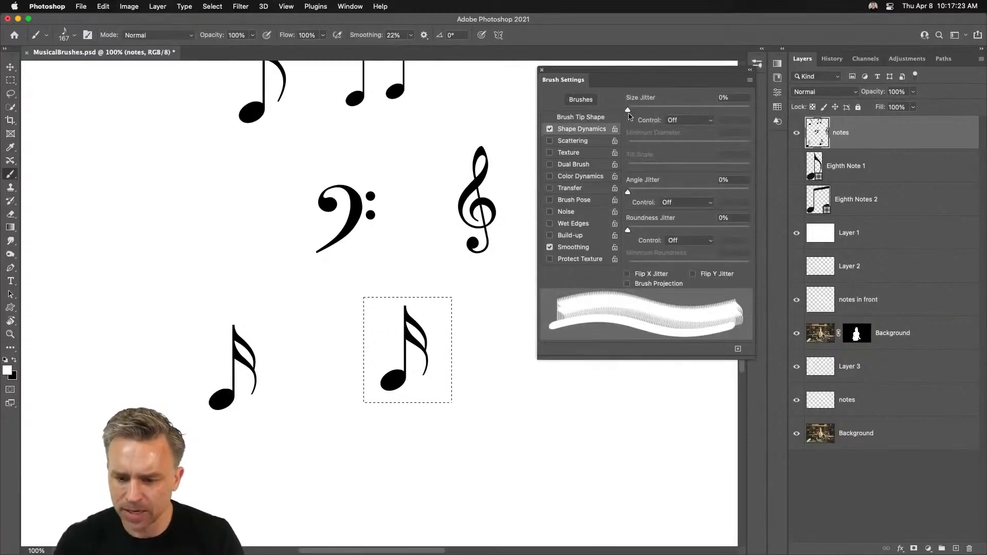
click(576, 141)
click(574, 117)
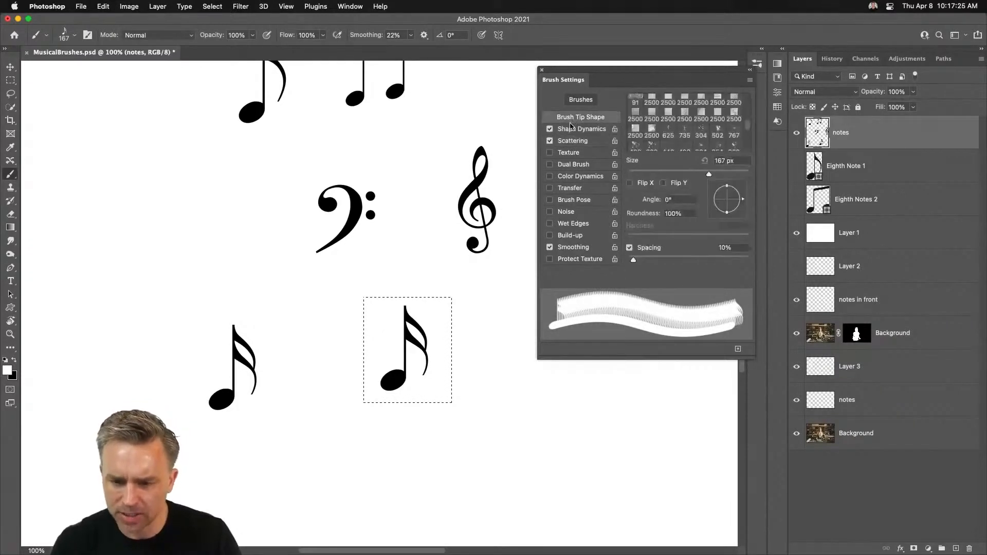
click(570, 140)
click(575, 119)
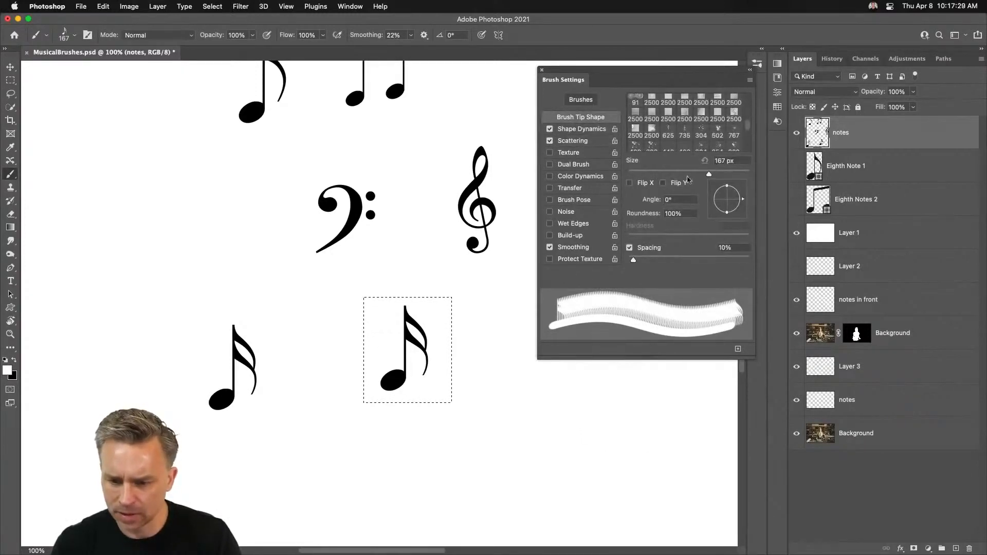
Expand the Brushes panel and dock the enlarged Brush Settings panel beside it
mouse_move(541, 356)
mouse_down()
mouse_move(519, 410)
mouse_move(483, 453)
mouse_up()
mouse_move(622, 80)
mouse_down()
mouse_move(615, 107)
mouse_move(621, 96)
mouse_up()
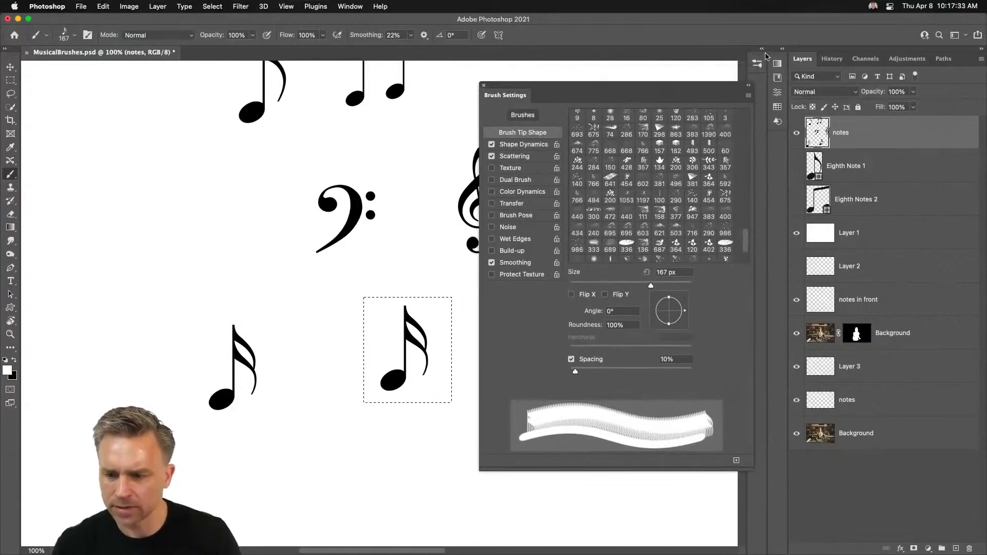
click(762, 49)
mouse_move(660, 56)
mouse_down()
mouse_move(310, 77)
mouse_move(750, 78)
mouse_move(760, 55)
mouse_move(747, 80)
mouse_move(765, 83)
mouse_move(763, 73)
mouse_up()
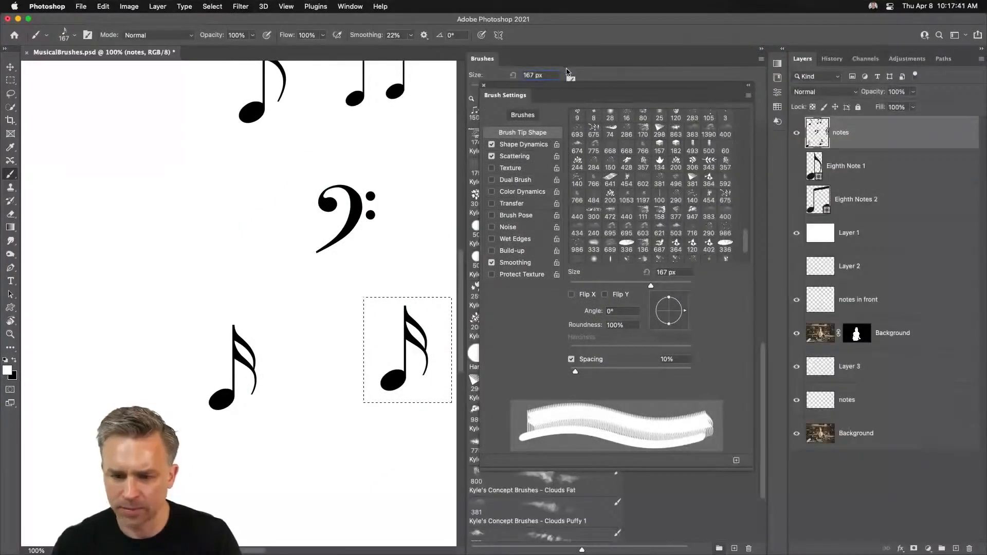
drag(569, 94, 763, 85)
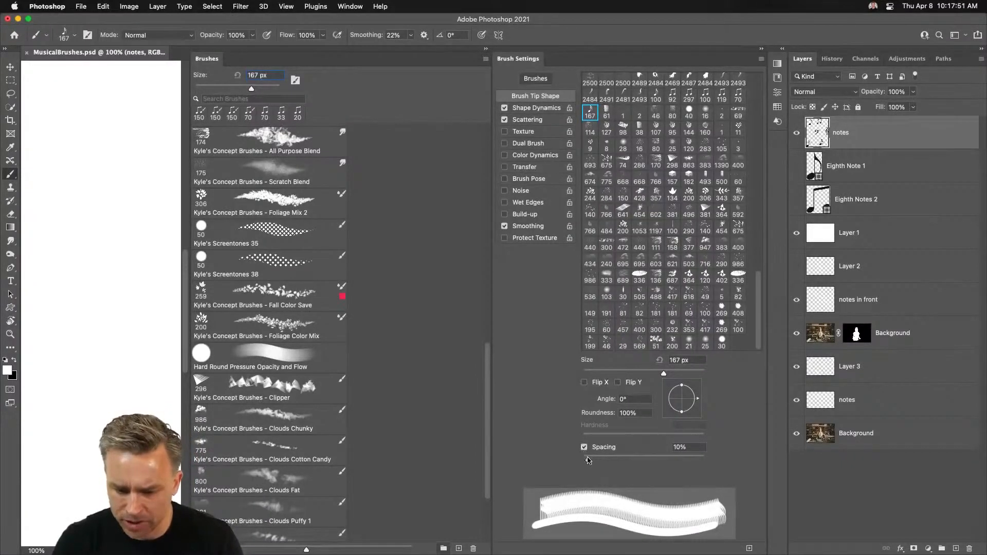
Set the note brush to 58 px with 95% spacing, and give it 100% Size Jitter and 8% Angle Jitter
drag(665, 371, 617, 373)
drag(588, 460, 638, 459)
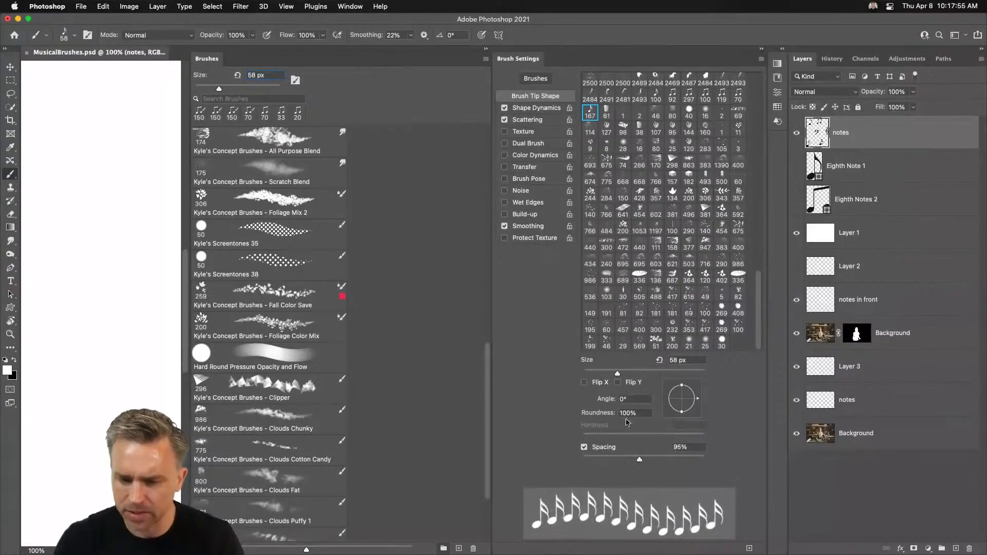
click(545, 108)
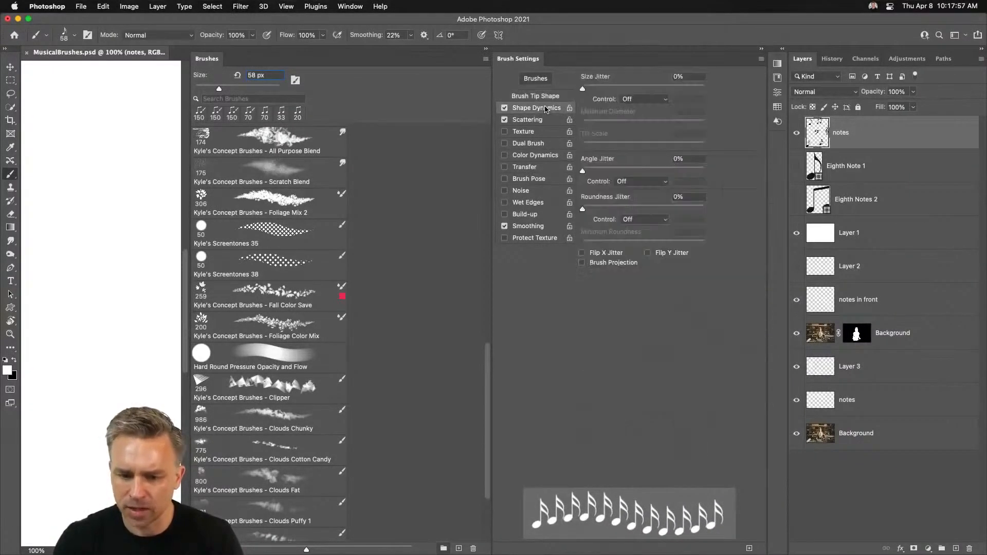
drag(583, 90, 735, 92)
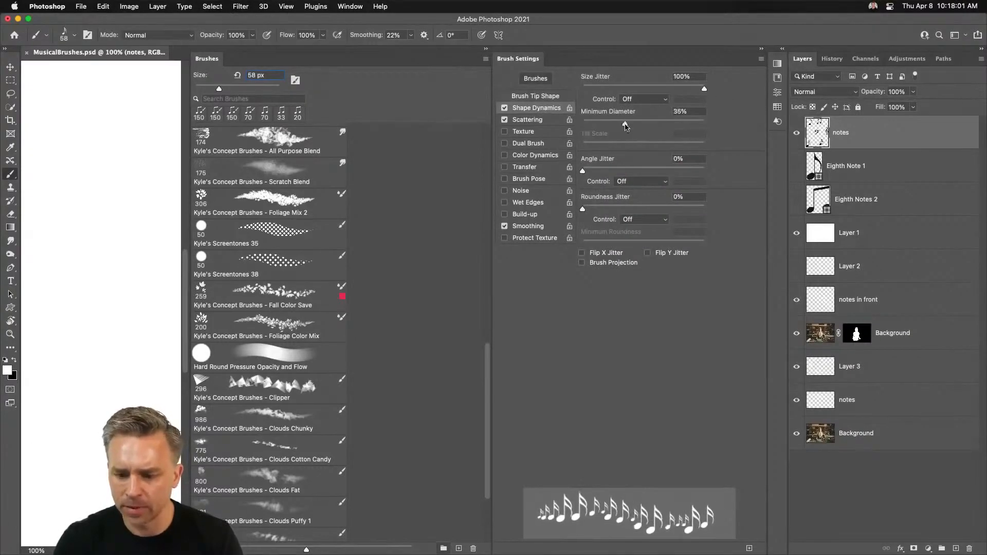
drag(587, 176, 594, 173)
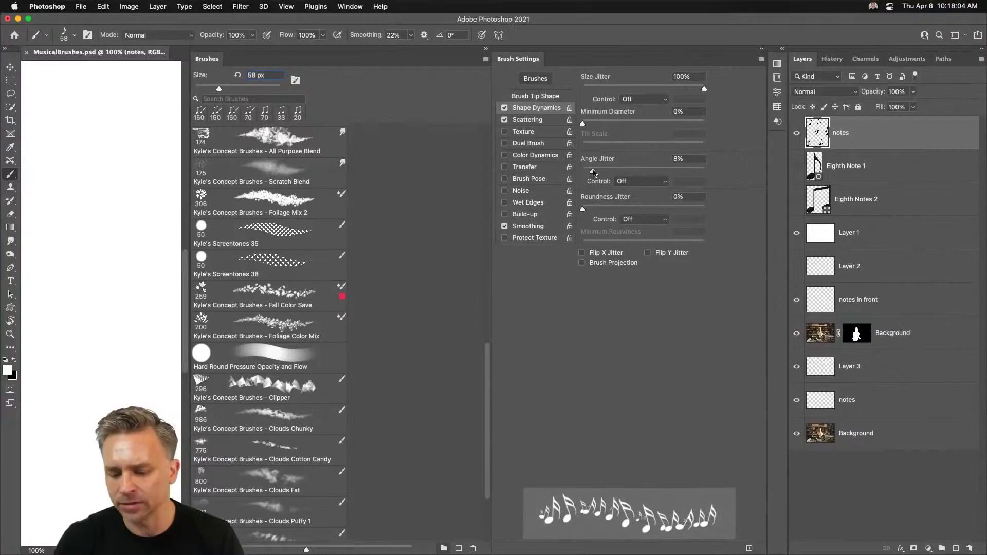
Set the new note brush's Scatter to 283%
click(554, 121)
drag(585, 91, 617, 91)
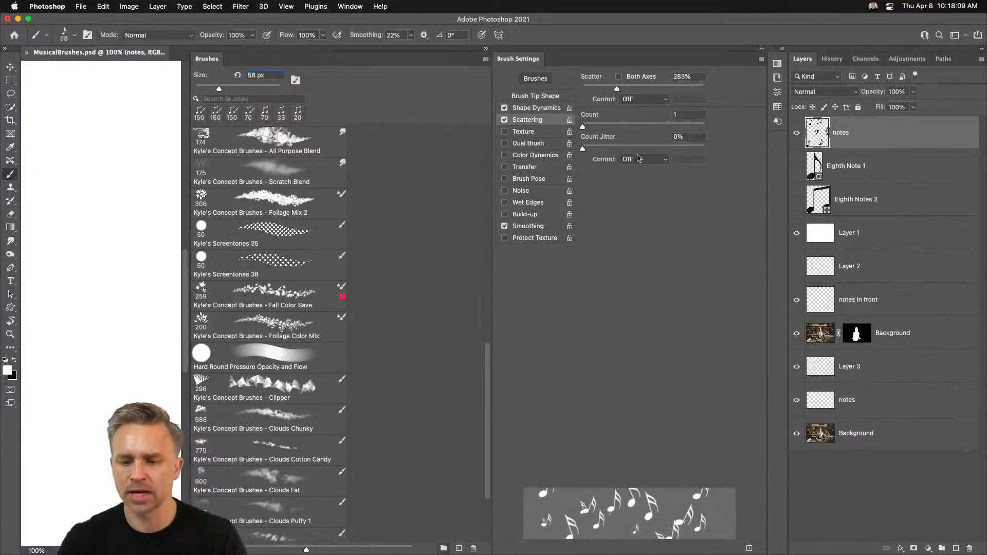
Save the configured brush as a new preset named as the scatter version of Note 2, keeping its size and tool settings
click(759, 61)
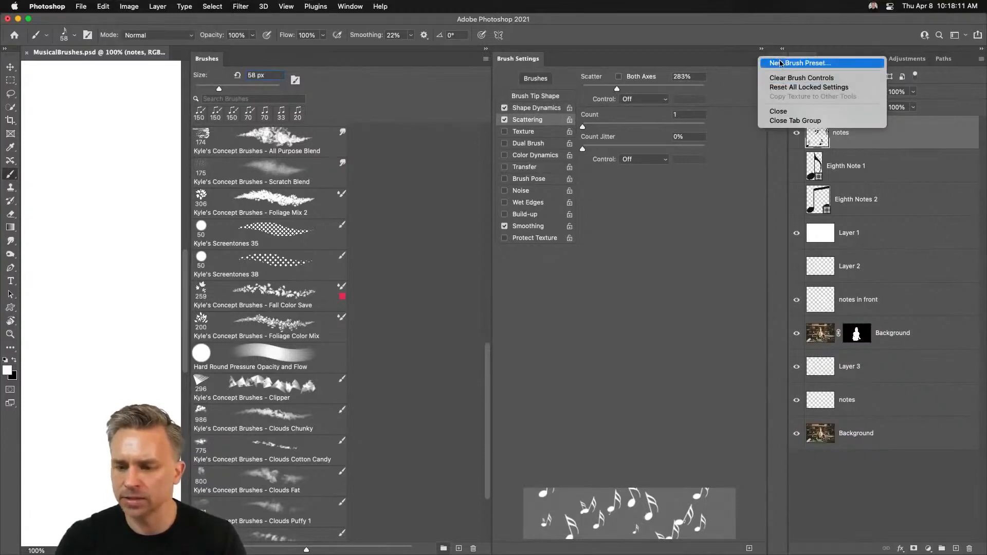
click(780, 63)
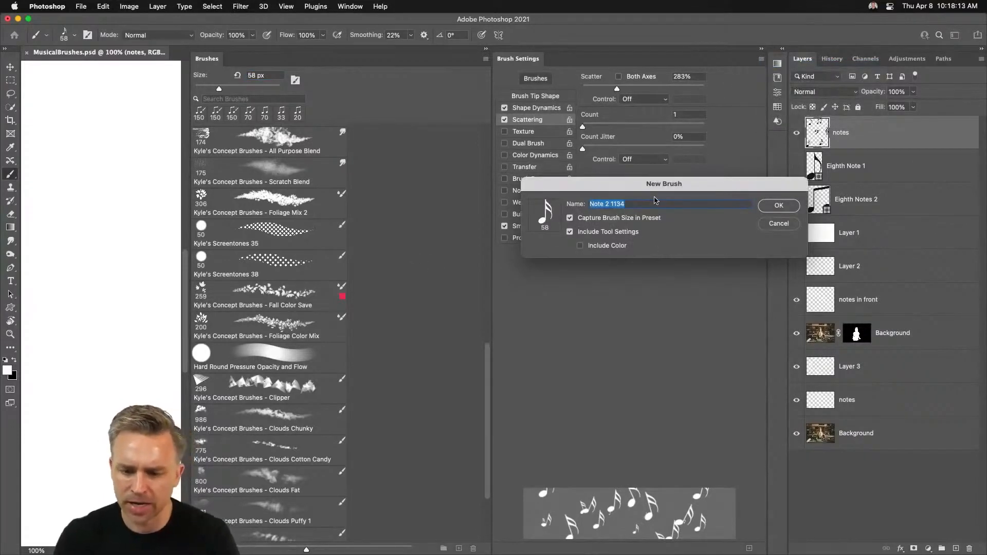
click(633, 202)
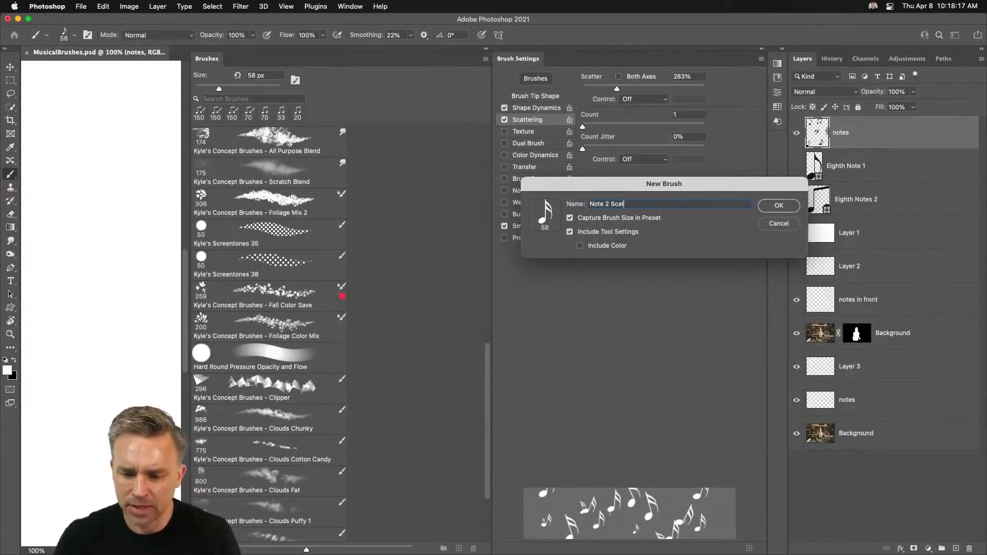
key(Return)
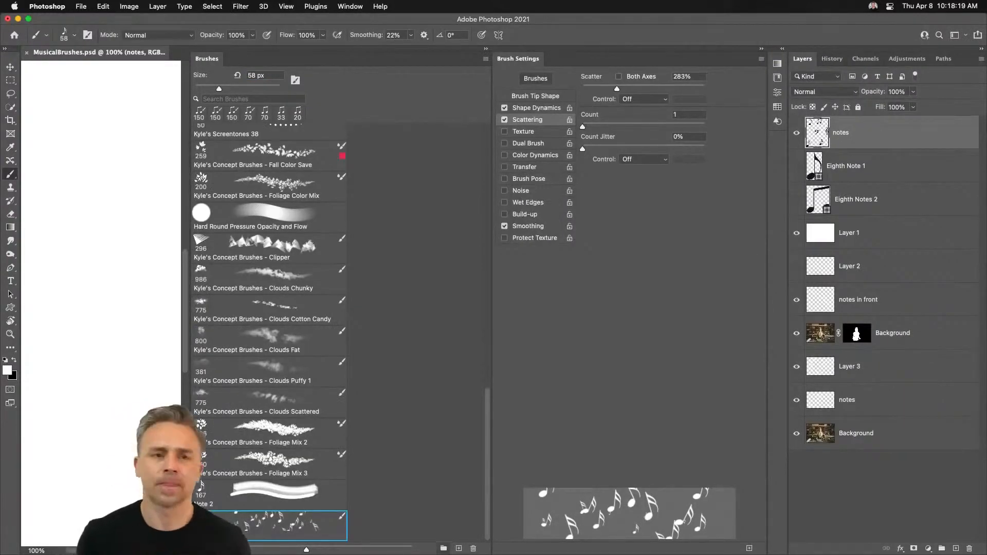
Hide the white Layer 1 and the top notes layer, then clear the selection with the notes in front layer active
click(486, 49)
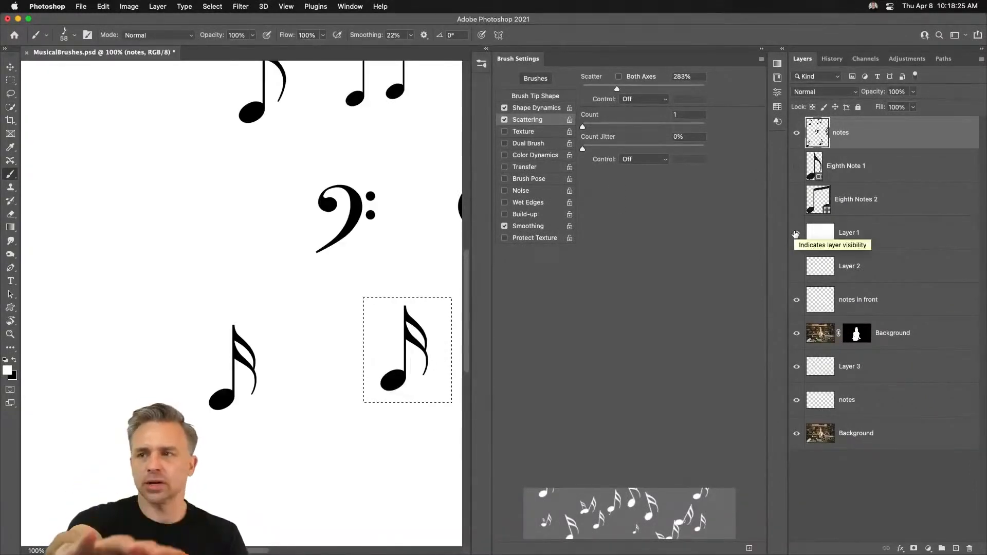
click(796, 233)
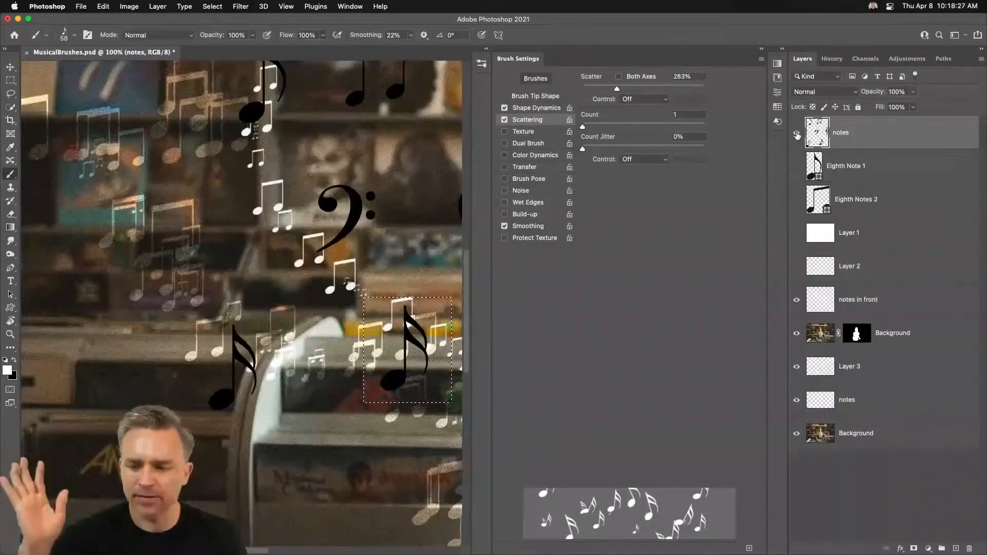
click(796, 133)
click(877, 307)
key(super+d)
key(super+minus)
key(super+minus)
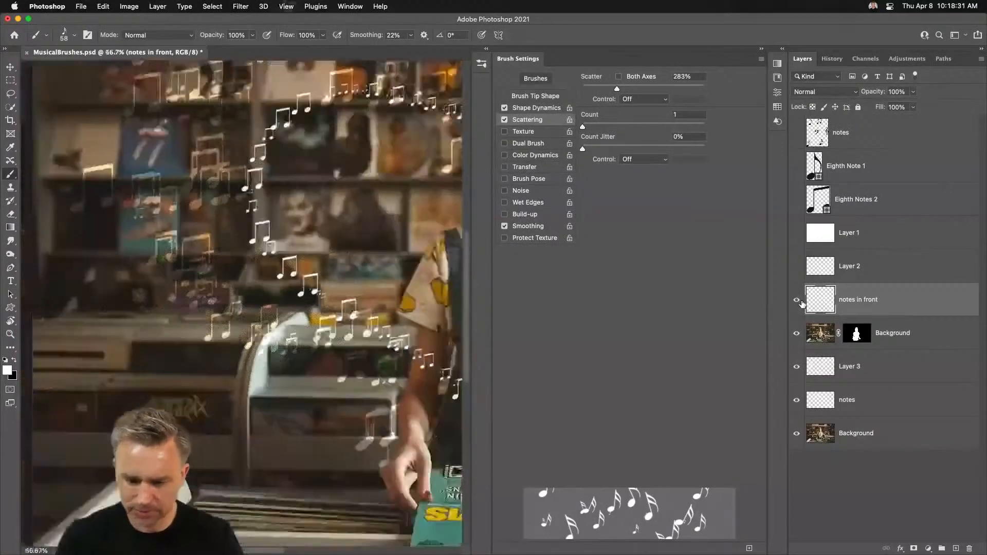
drag(365, 312, 256, 313)
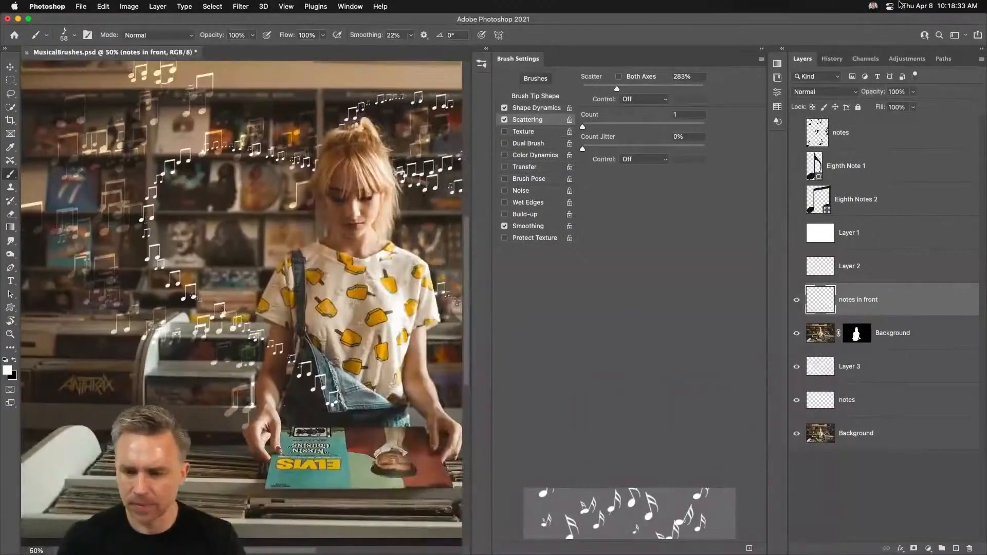
click(760, 51)
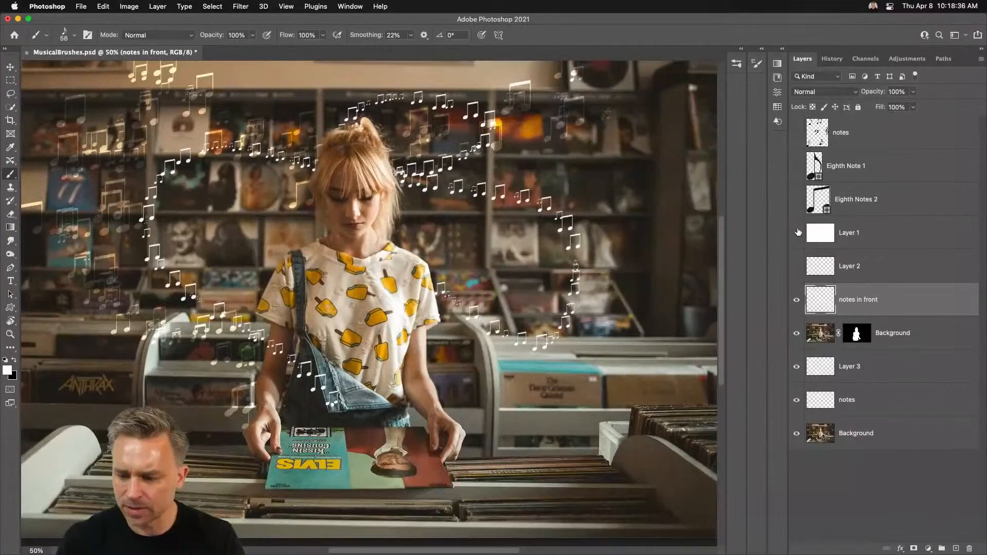
Add a new layer above notes in front and sample the shirt's yellow as the brush colour
click(796, 301)
click(795, 301)
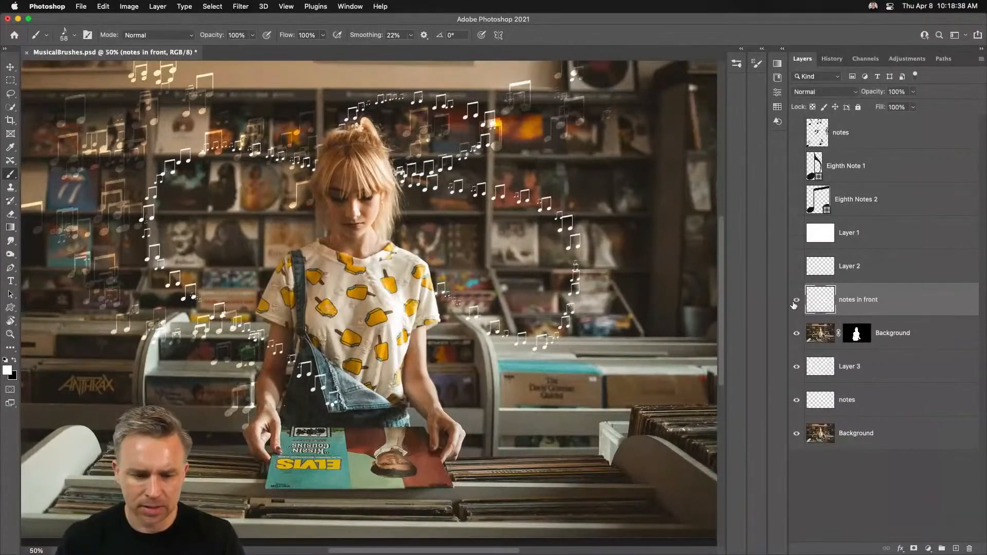
click(954, 547)
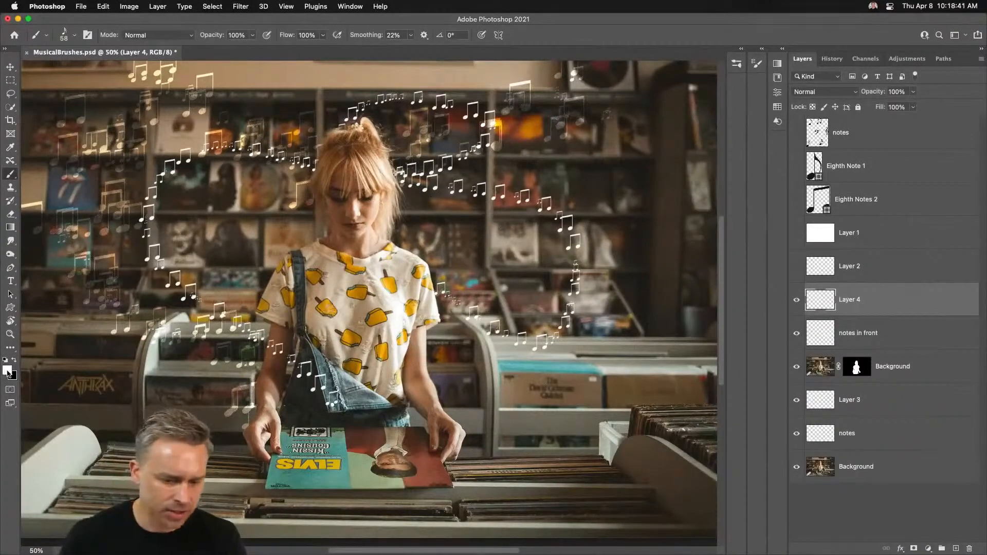
key(i)
click(388, 280)
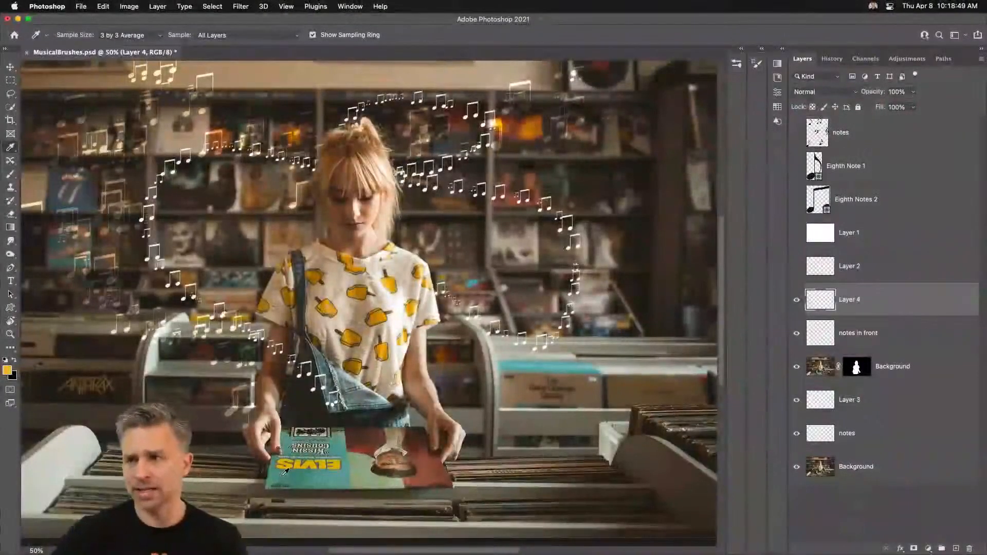
key(b)
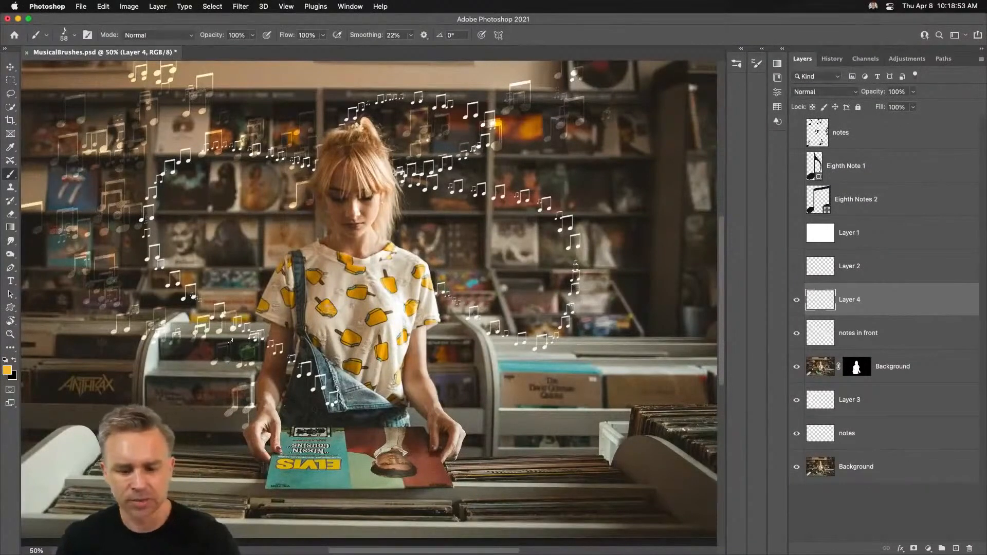
mouse_move(480, 381)
mouse_down()
mouse_move(638, 306)
mouse_move(638, 195)
mouse_move(586, 163)
mouse_up()
key(super+z)
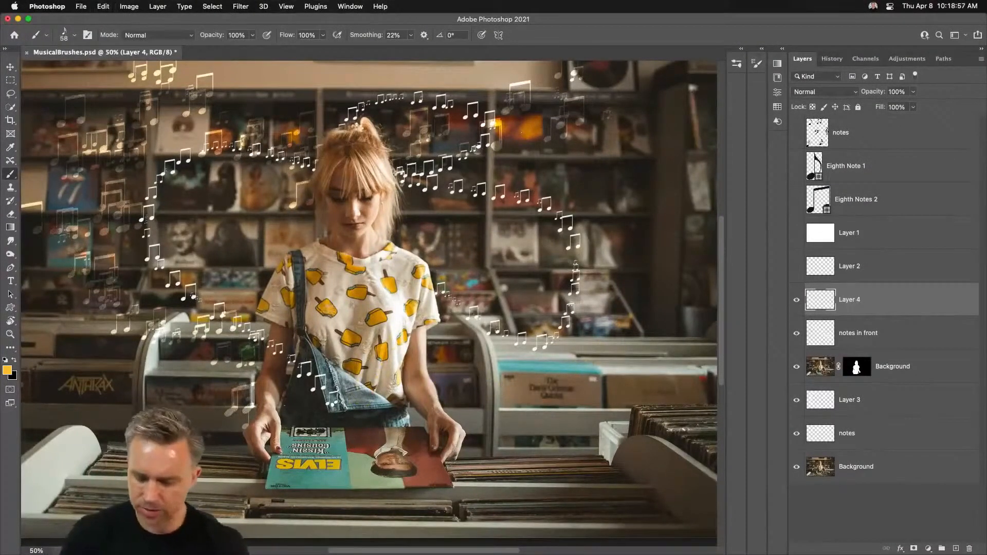
drag(398, 385, 594, 383)
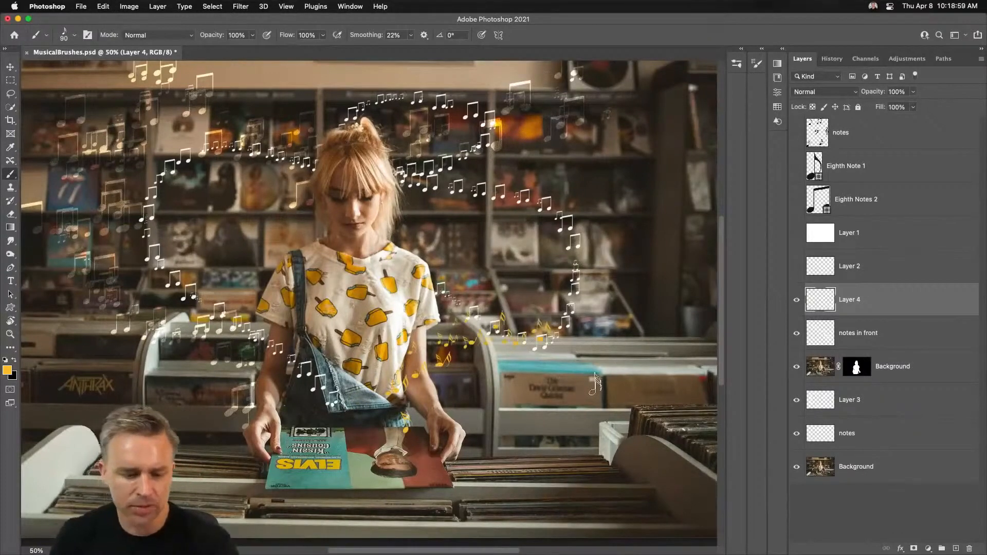
key(super+z)
Paint yellow notes on Layer 4 with the 90 px brush along both sides of the woman and above her head
mouse_move(470, 323)
mouse_down()
mouse_move(527, 346)
mouse_move(573, 243)
mouse_move(499, 140)
mouse_up()
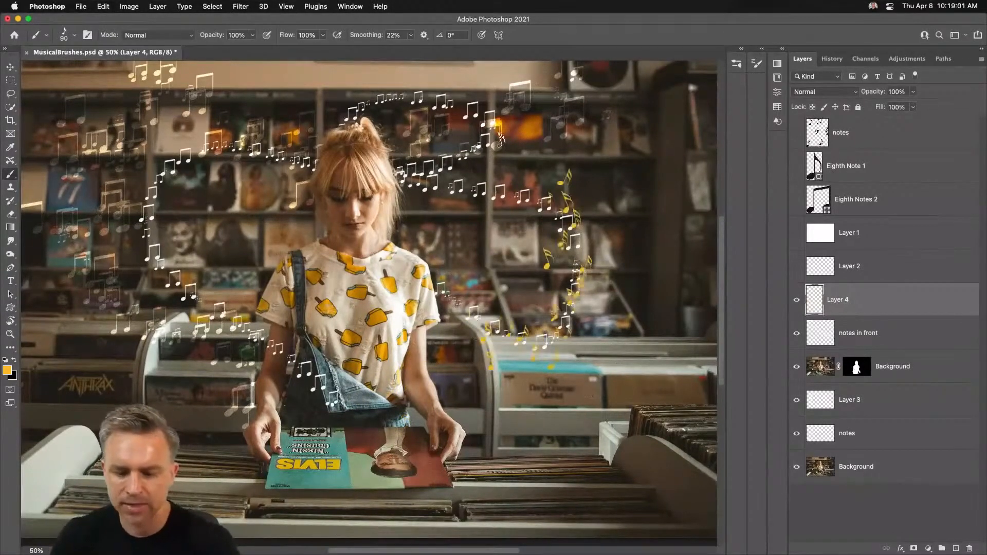
mouse_move(218, 342)
mouse_down()
mouse_move(134, 257)
mouse_move(154, 167)
mouse_up()
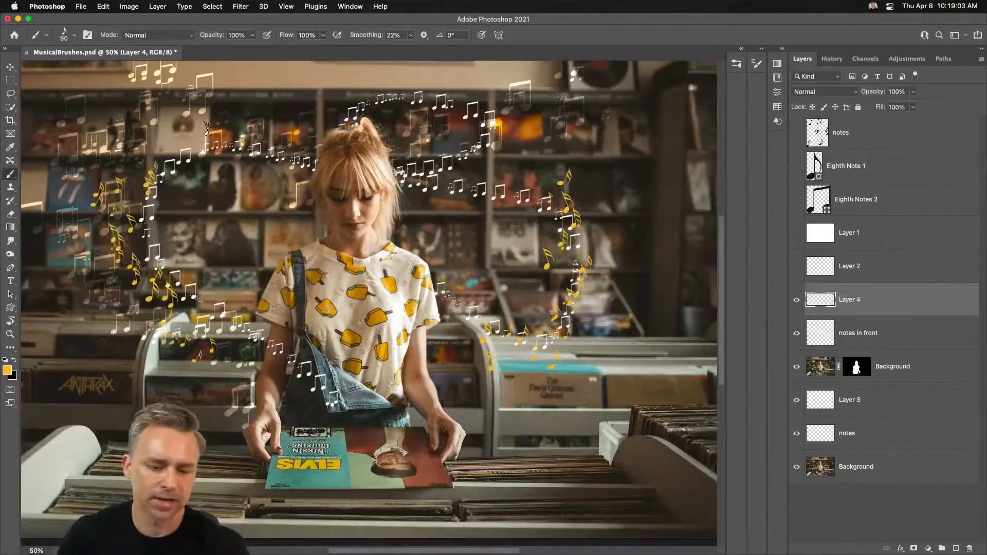
drag(422, 95, 496, 151)
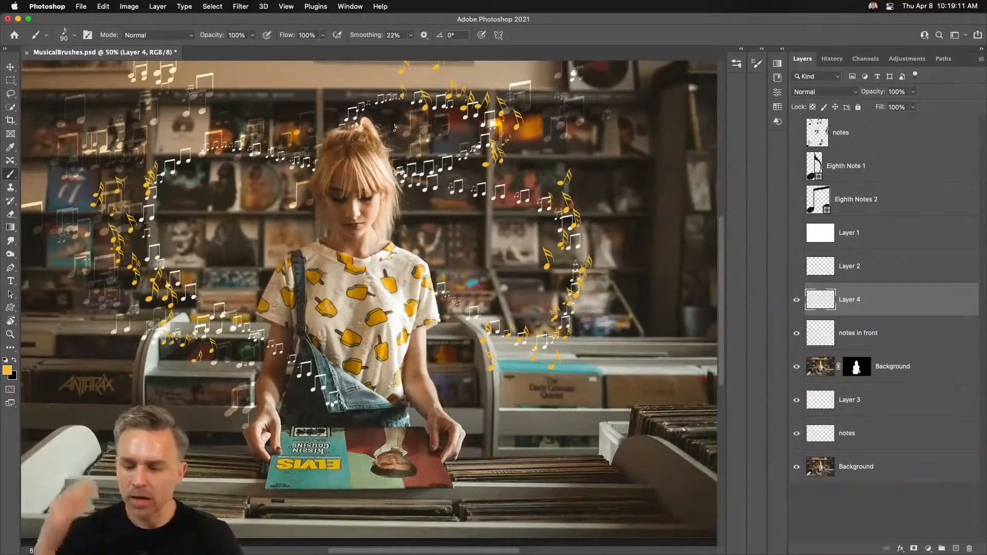
Duplicate the bottom Background layer and convert the copy to a smart object
click(875, 477)
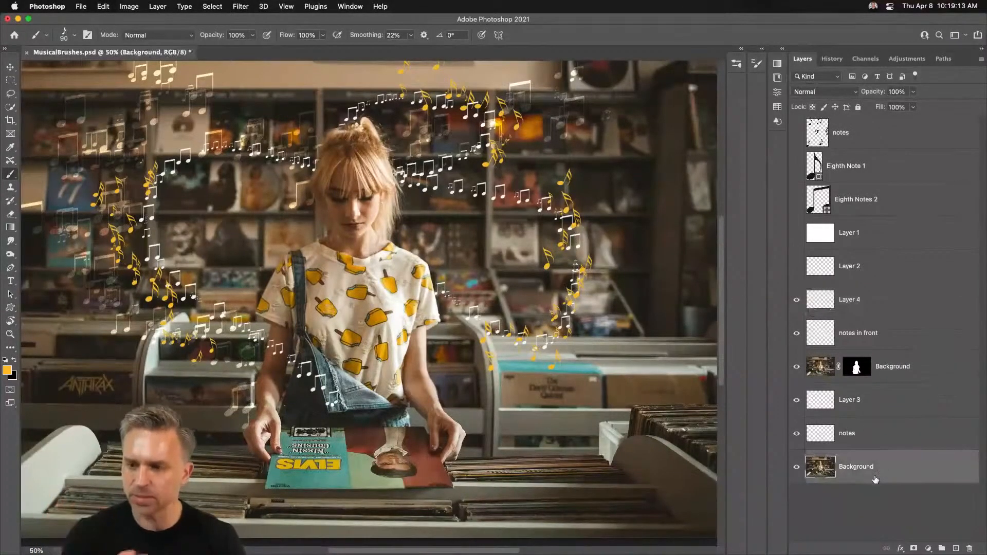
key(super+j)
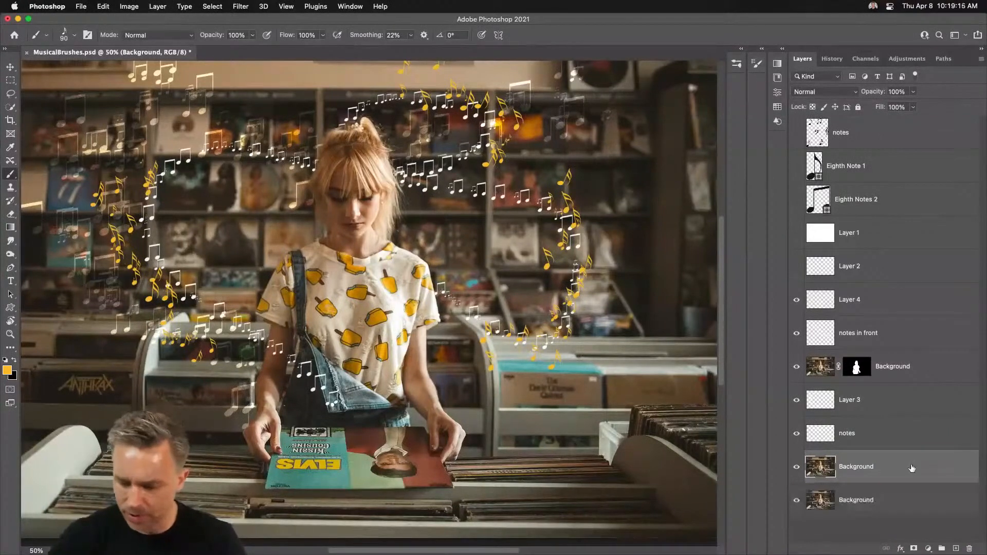
key(super+shift+o)
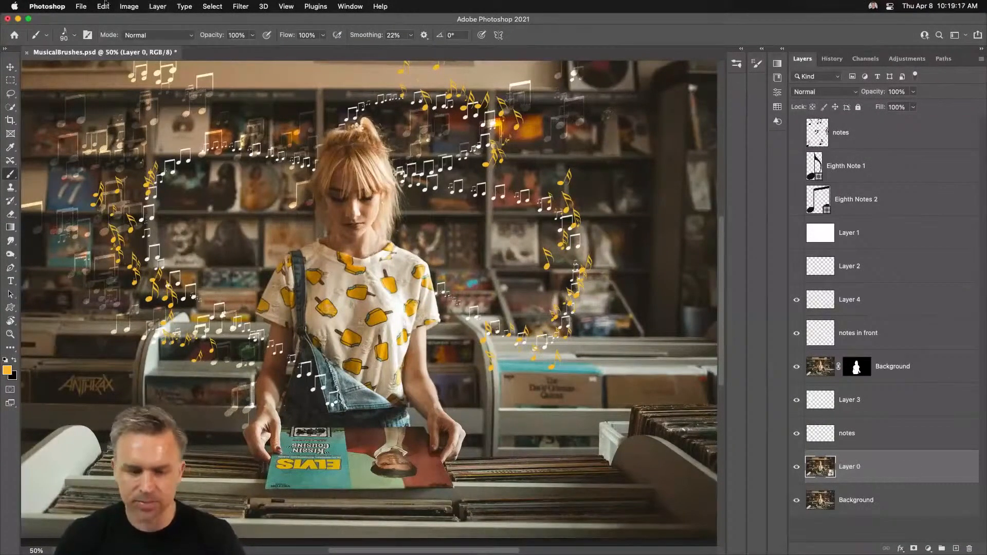
Apply a 15 px Tilt-Shift blur to Layer 0 with the focus band centred on the record sleeve, and compare the image without it
click(233, 9)
mouse_move(357, 151)
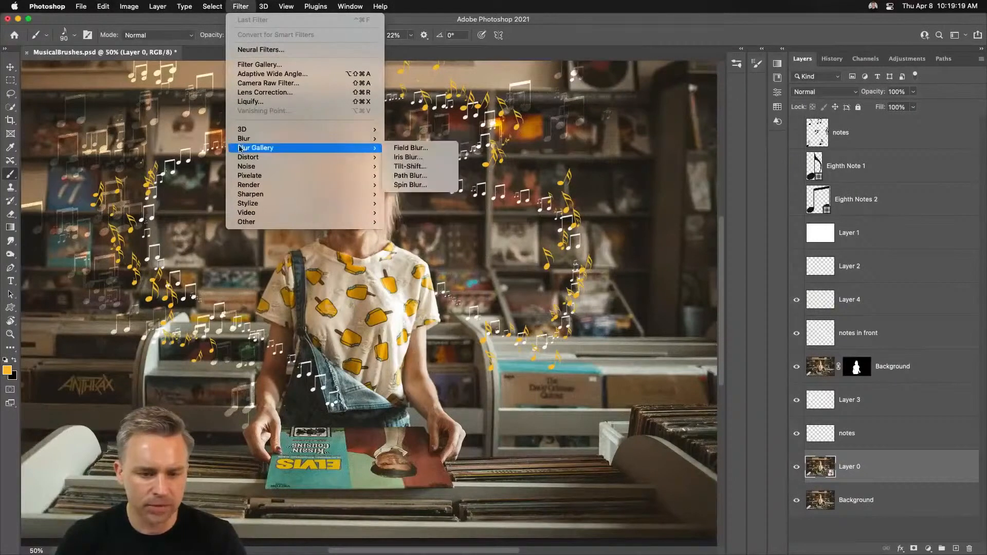
click(409, 166)
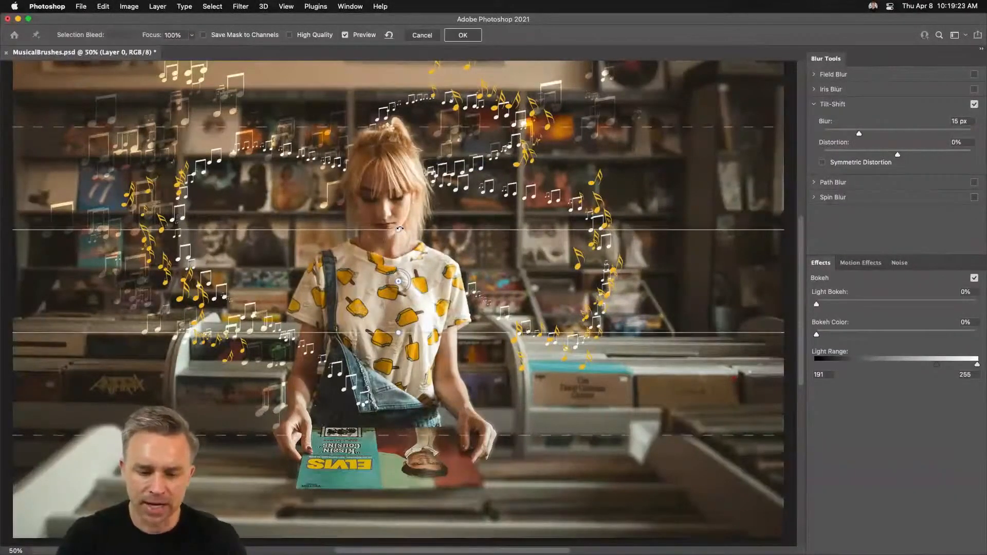
drag(398, 281, 396, 426)
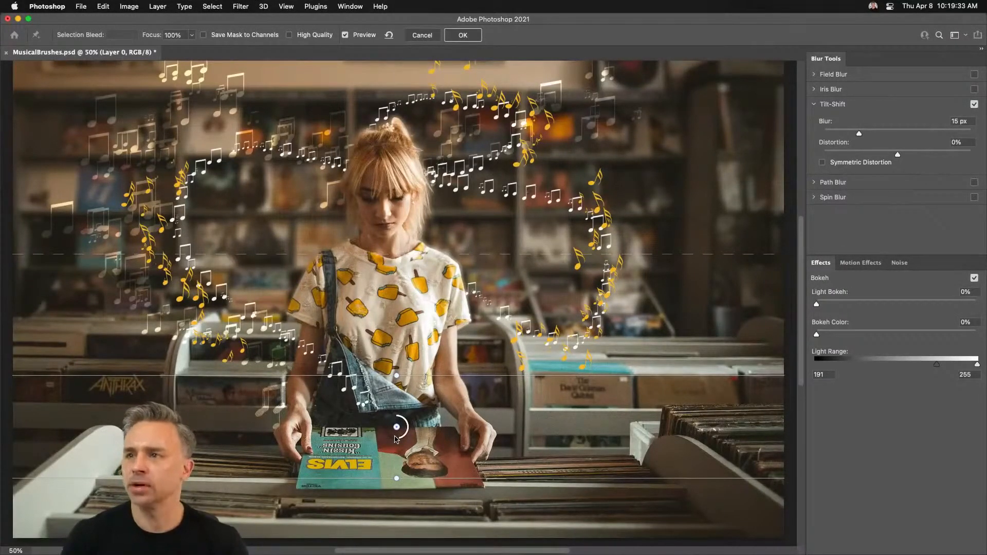
key(Return)
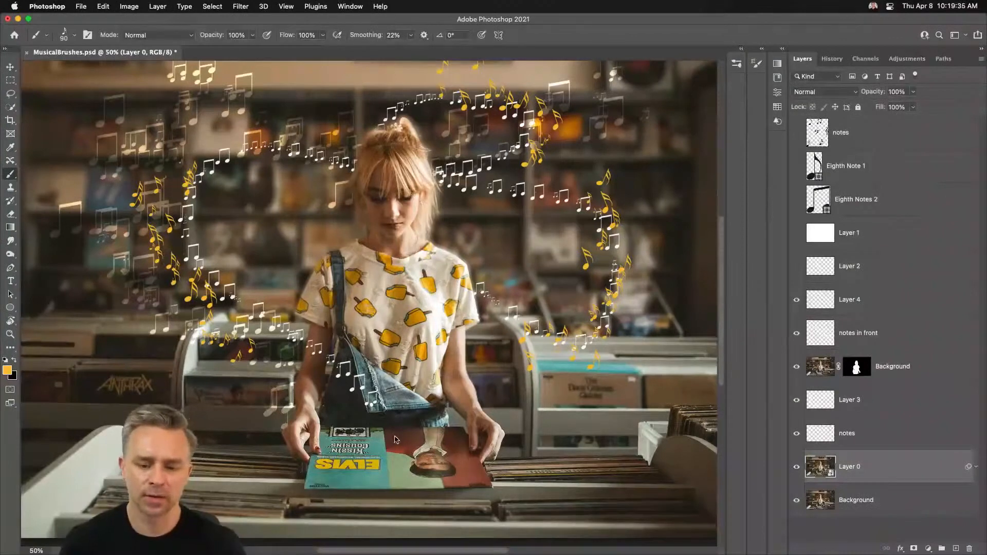
click(798, 468)
click(798, 467)
click(799, 467)
click(798, 468)
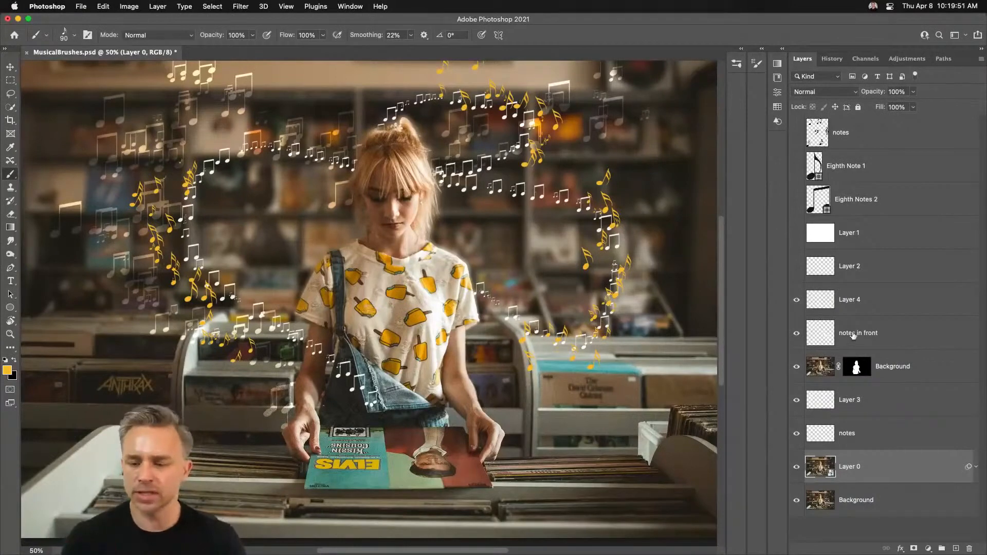
Rename Layer 4 as notes 2 scatter yellow
click(884, 336)
click(797, 300)
click(797, 300)
click(858, 301)
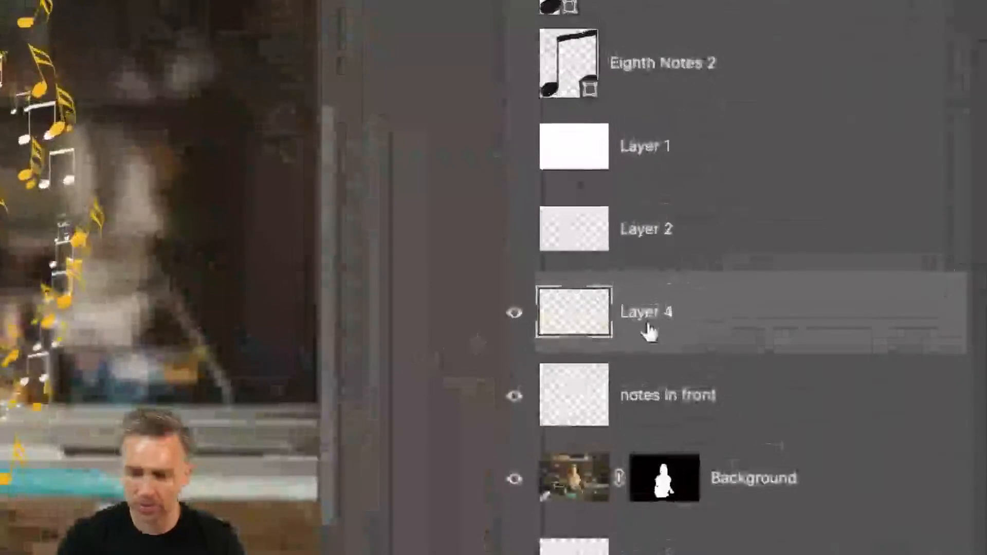
double_click(850, 301)
text(notes 2 scatter yellow)
key(Return)
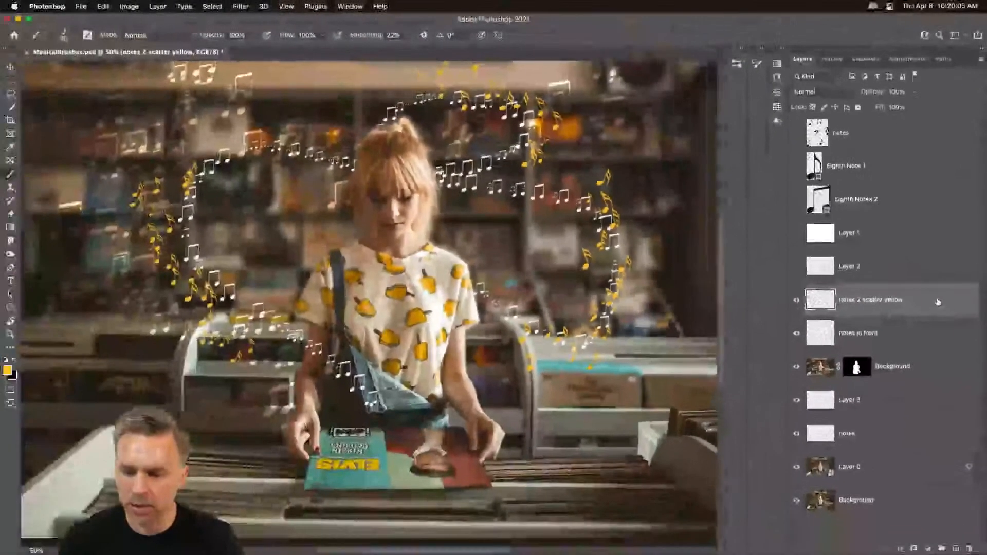
Add a Bevel & Emboss effect to the notes 2 scatter yellow layer with the Inner Bevel style and Chisel Hard technique
double_click(938, 301)
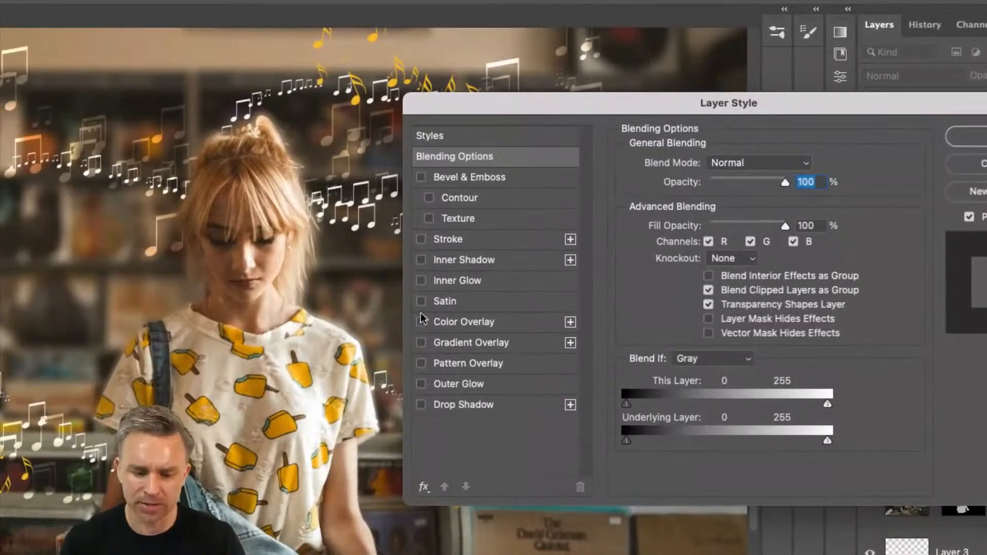
click(467, 180)
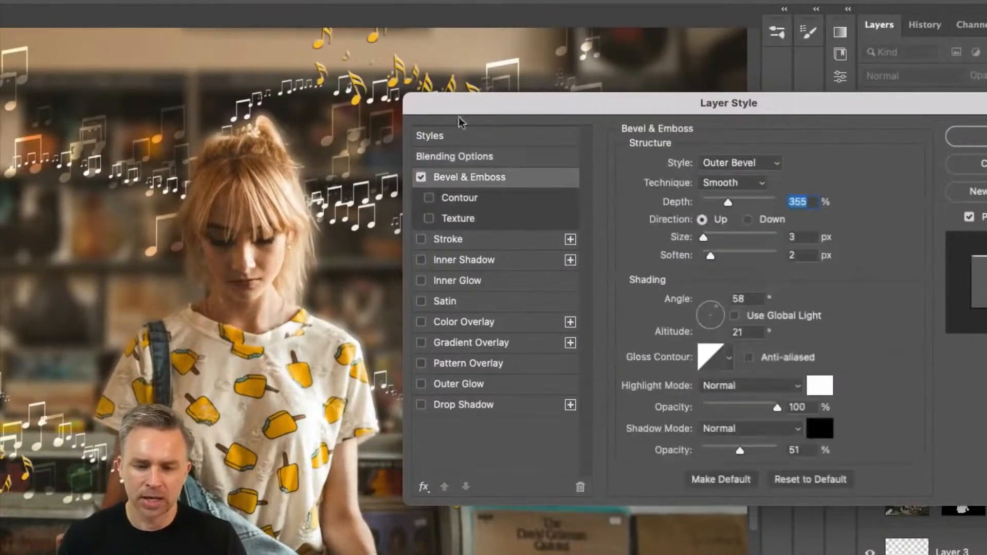
drag(471, 101, 544, 71)
drag(754, 76, 580, 145)
click(623, 200)
click(628, 218)
drag(383, 148, 496, 142)
click(731, 212)
click(744, 229)
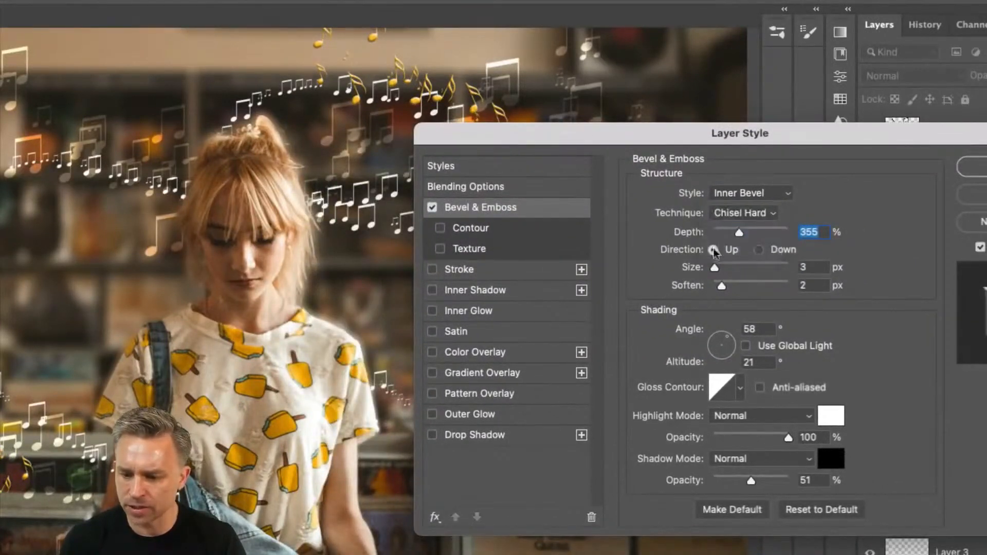
Set the bevel's Soften to 0 px, its shadow opacity to 0% and its Depth to 313%
drag(719, 286, 715, 286)
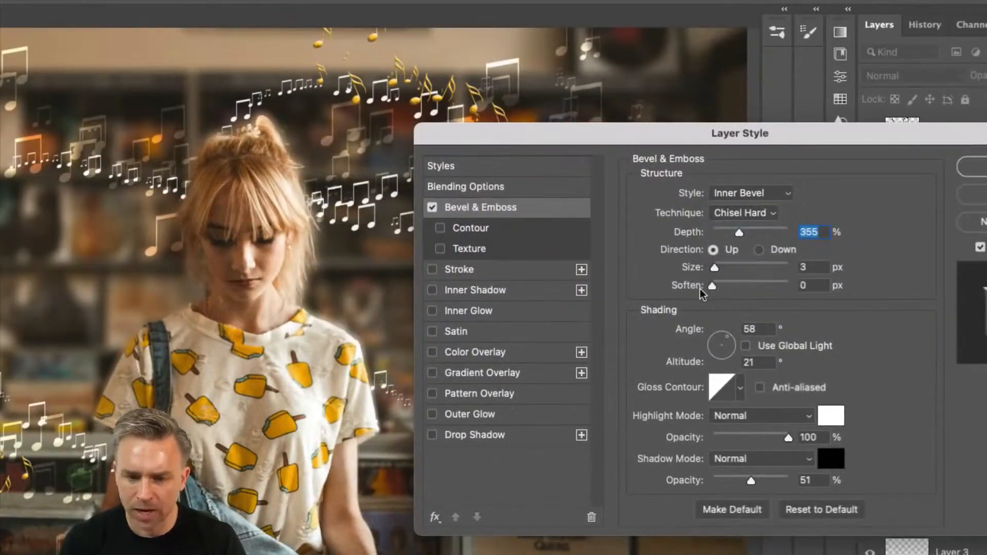
drag(736, 229, 720, 233)
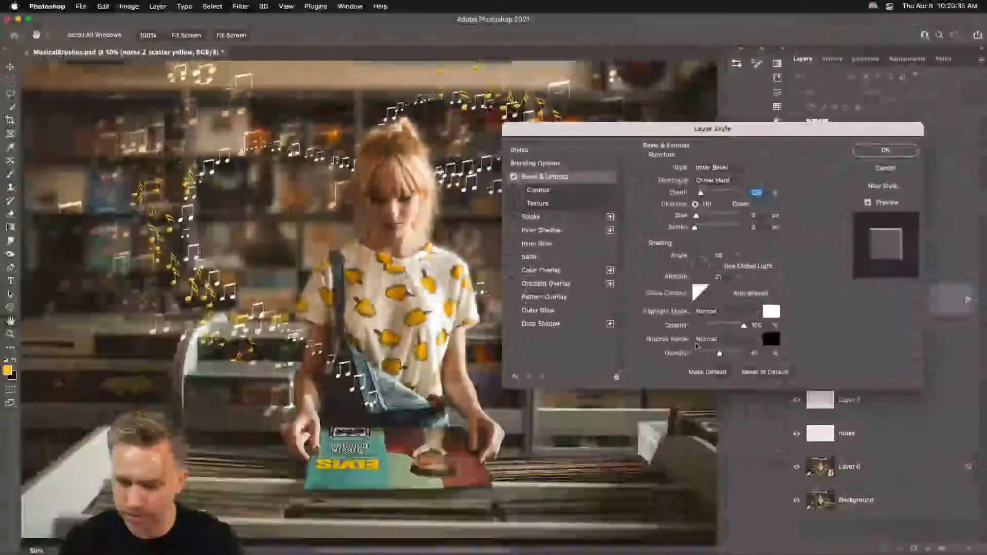
drag(719, 353, 694, 353)
drag(533, 139, 525, 260)
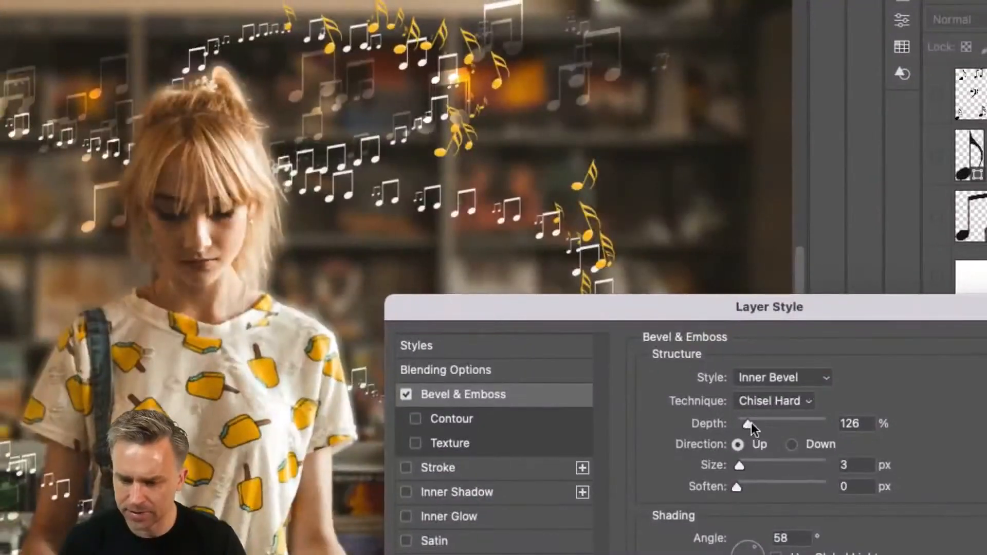
drag(751, 422, 765, 423)
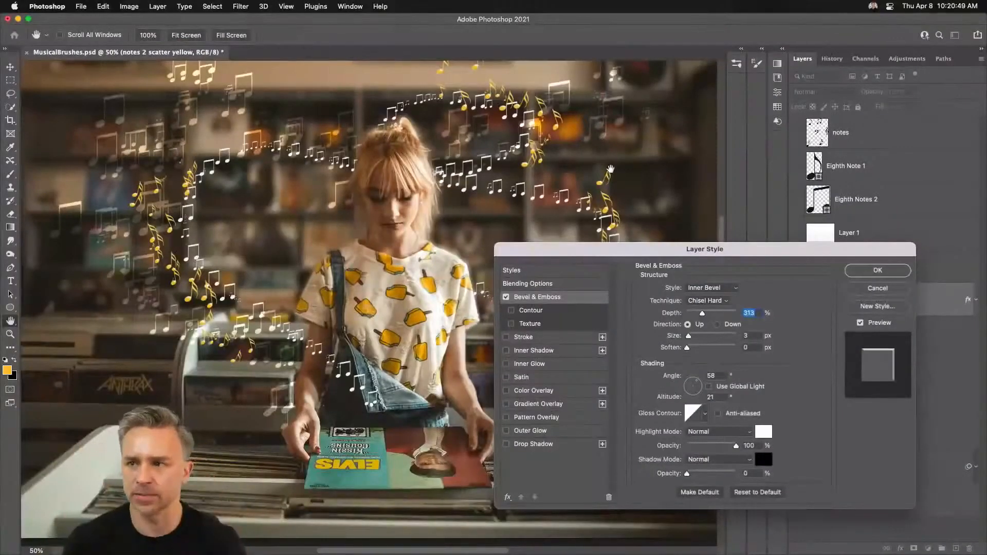
Accept the bevel settings and show the top notes layer over the white Layer 1, with Layer 1 active
click(870, 275)
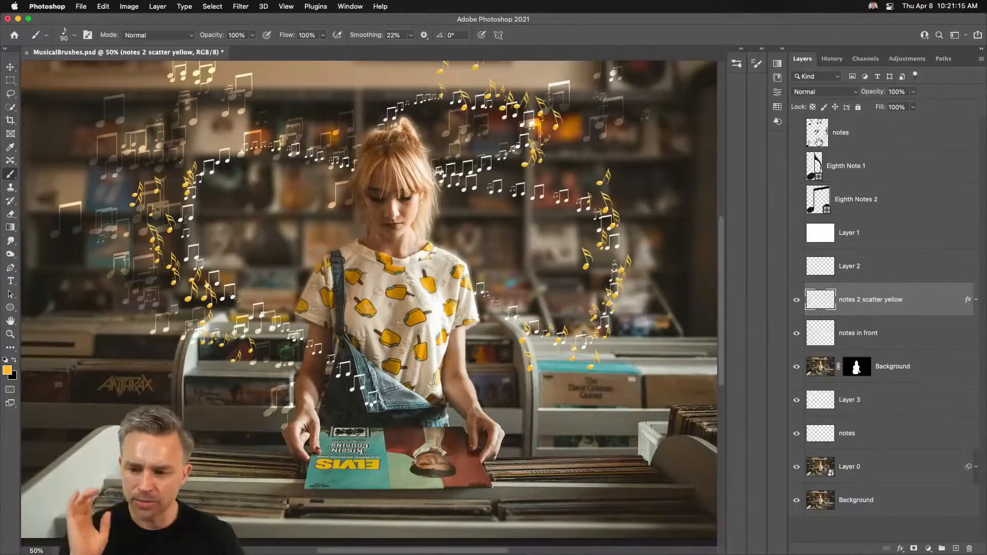
click(796, 132)
click(797, 233)
click(855, 232)
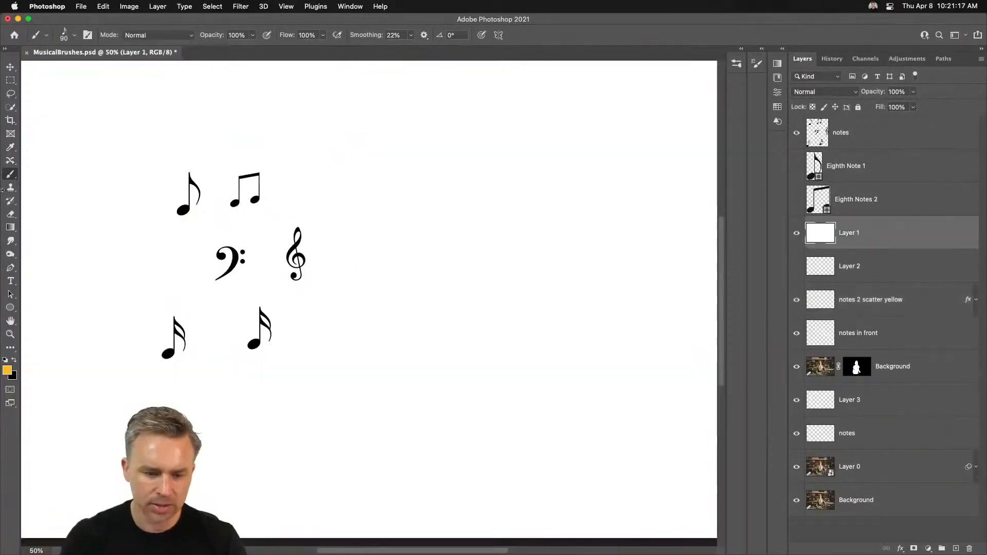
Select the treble clef on the top notes layer with a rectangular marquee and define it as a brush named note 3
key(m)
drag(279, 220, 314, 292)
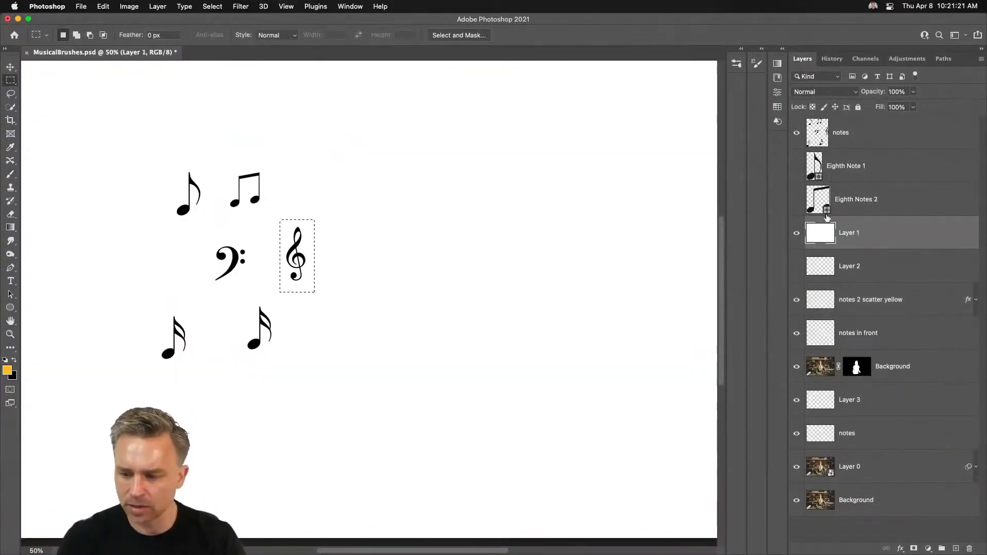
click(844, 133)
click(77, 7)
click(77, 6)
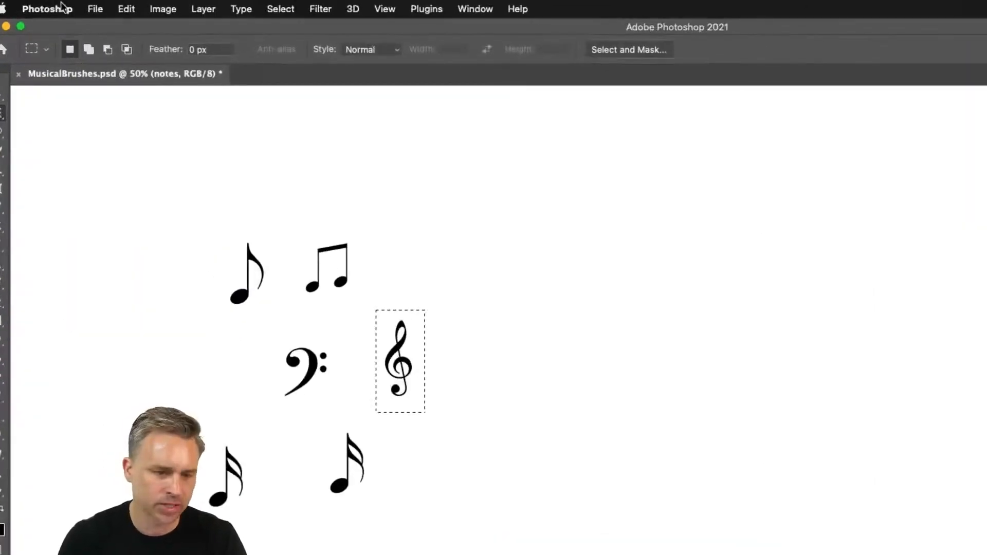
click(95, 8)
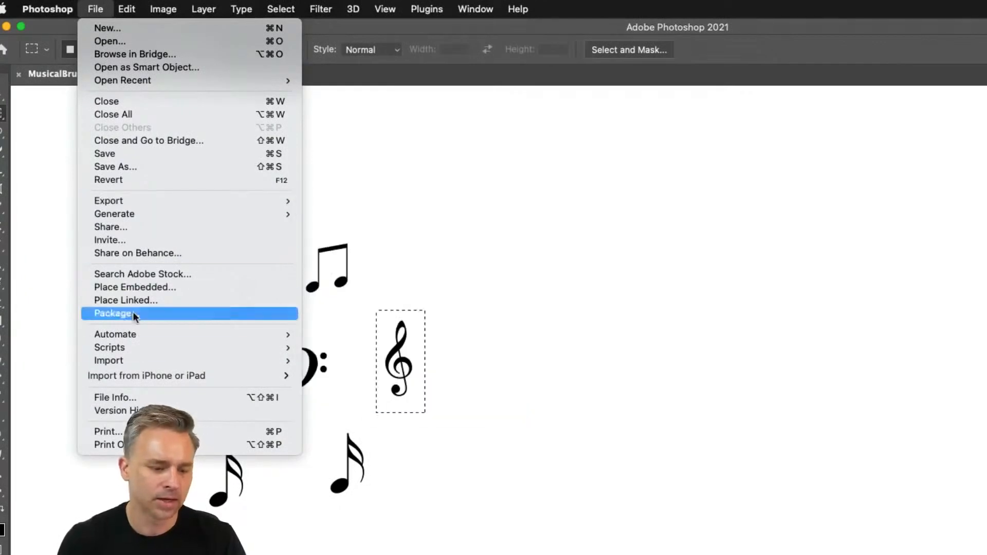
mouse_move(127, 8)
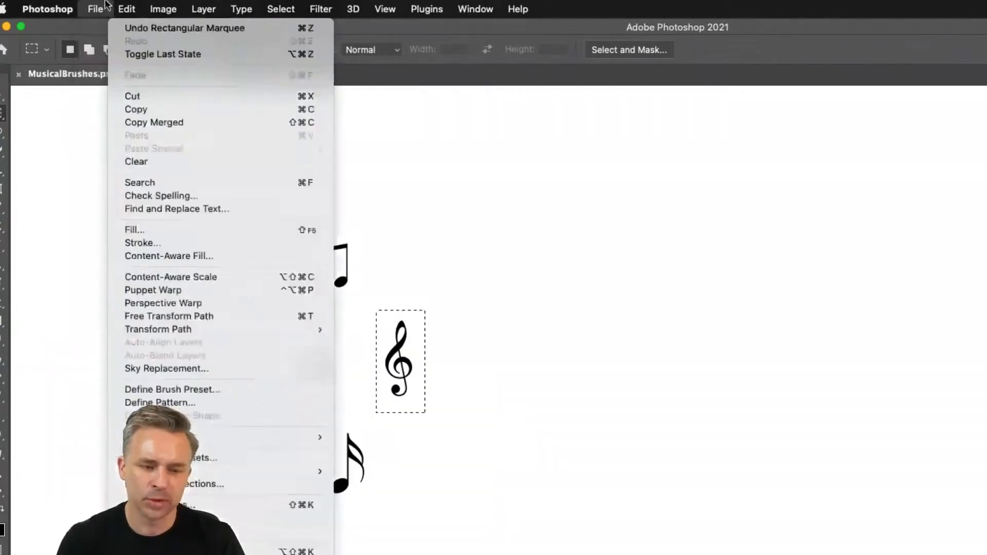
click(178, 393)
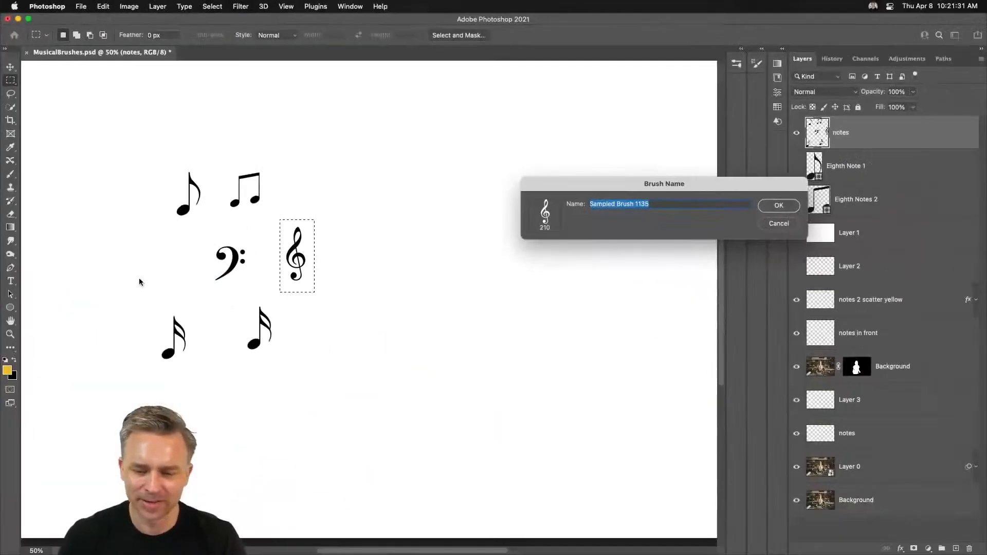
text(note 3)
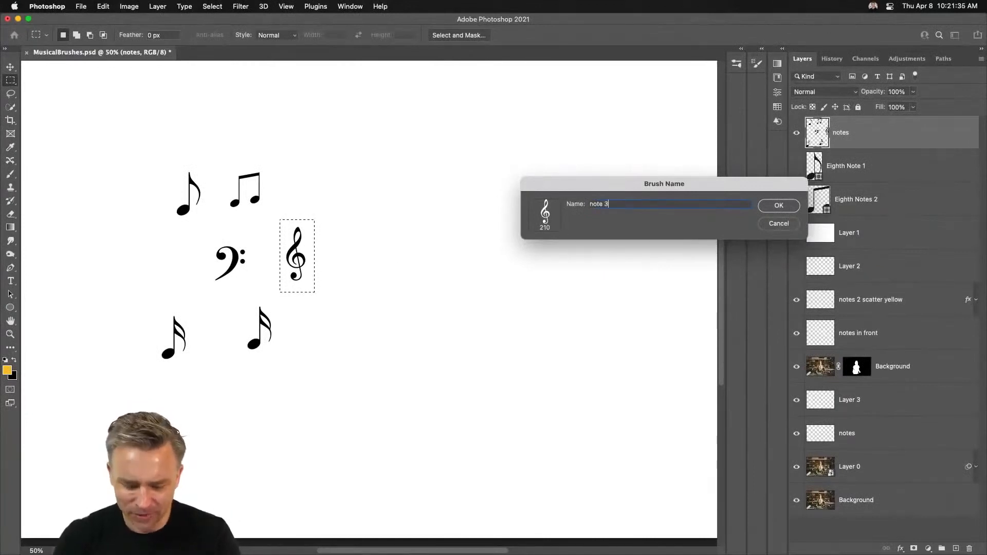
key(Return)
key(b)
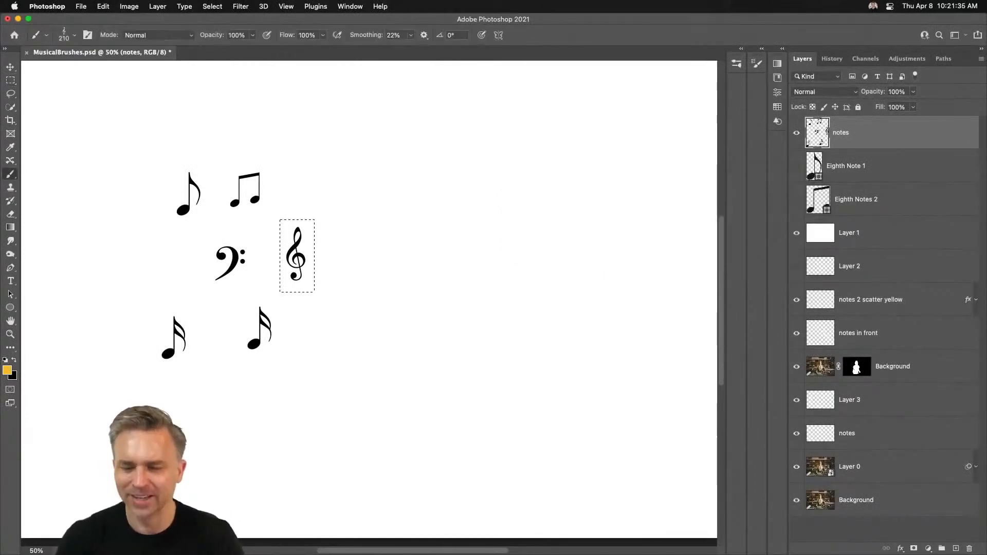
click(11, 80)
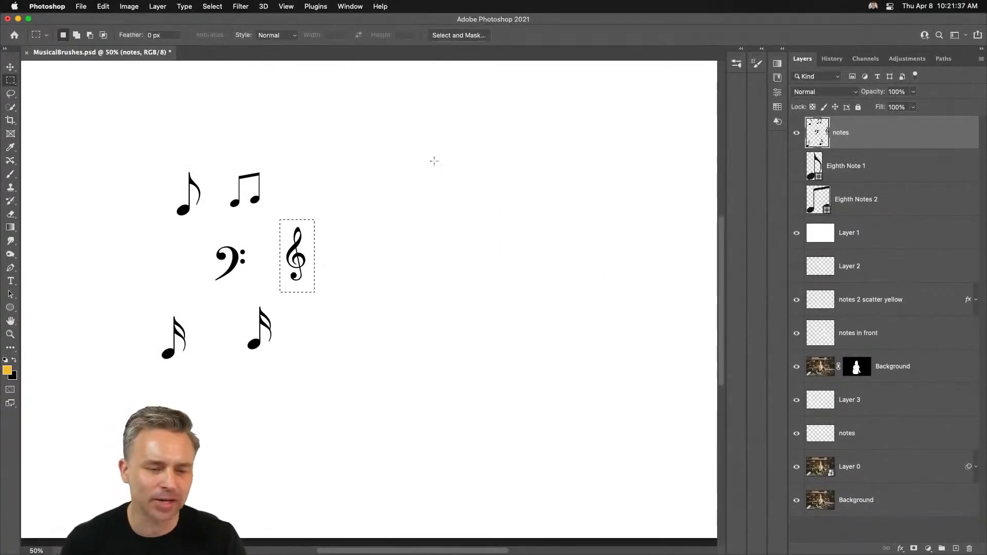
Hide the top notes layer and Layer 1, and add a new layer above notes 2 scatter yellow
click(796, 133)
click(796, 233)
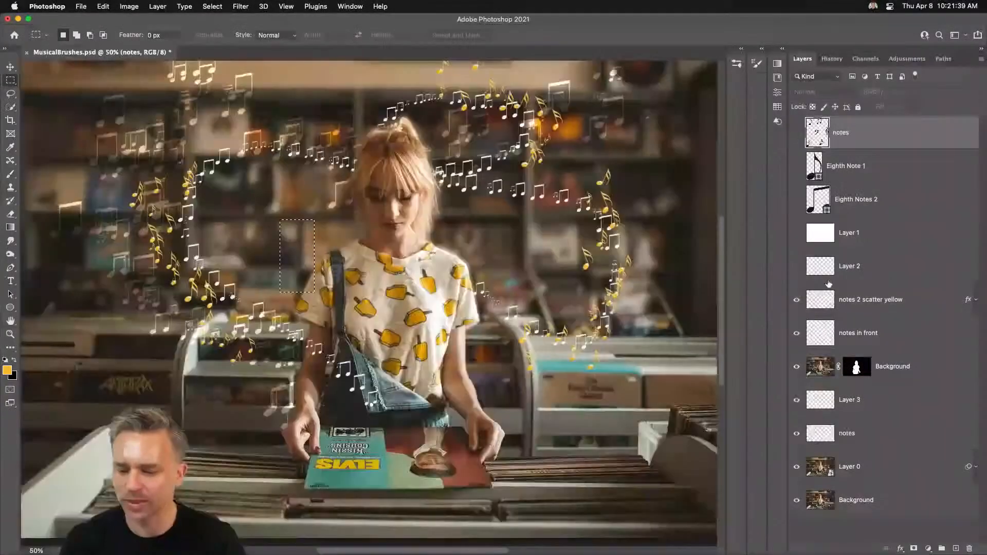
click(894, 303)
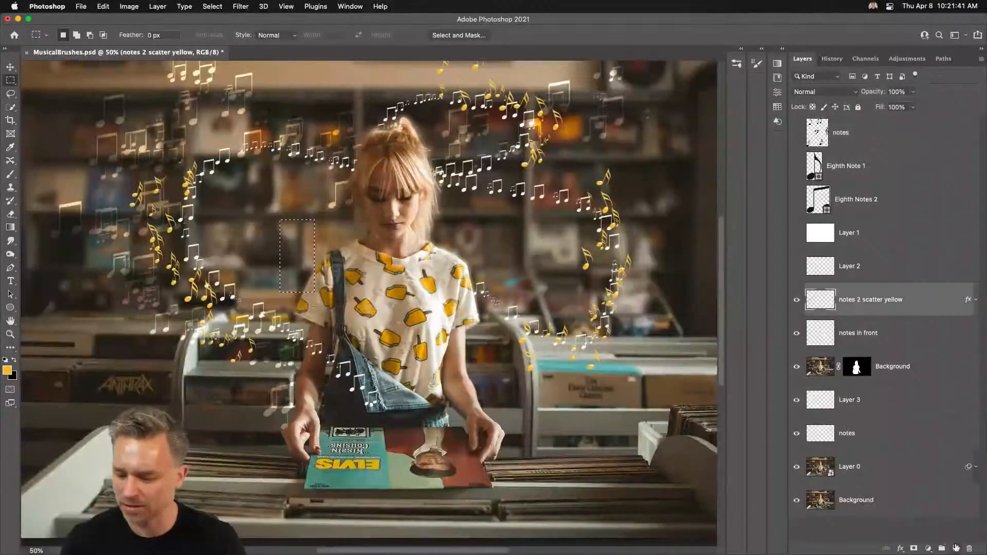
key(super+alt+shift+n)
Choose the note 3 brush and set its tip size to 91 px in the brush settings
click(743, 50)
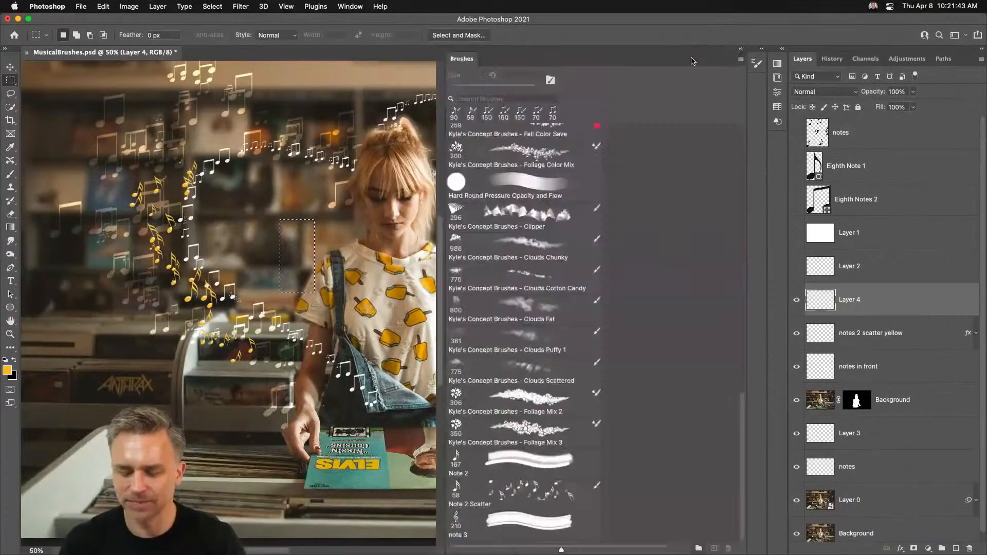
click(484, 529)
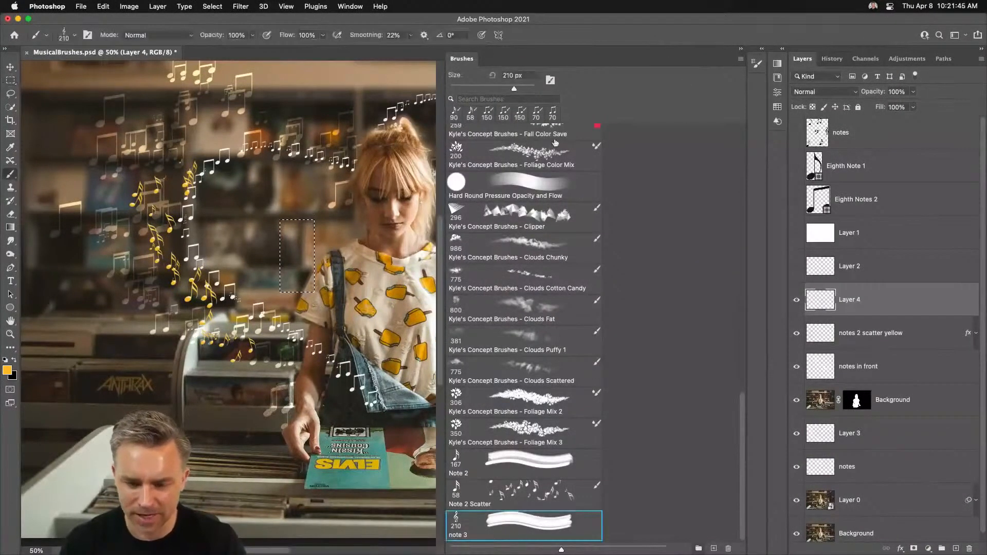
click(760, 49)
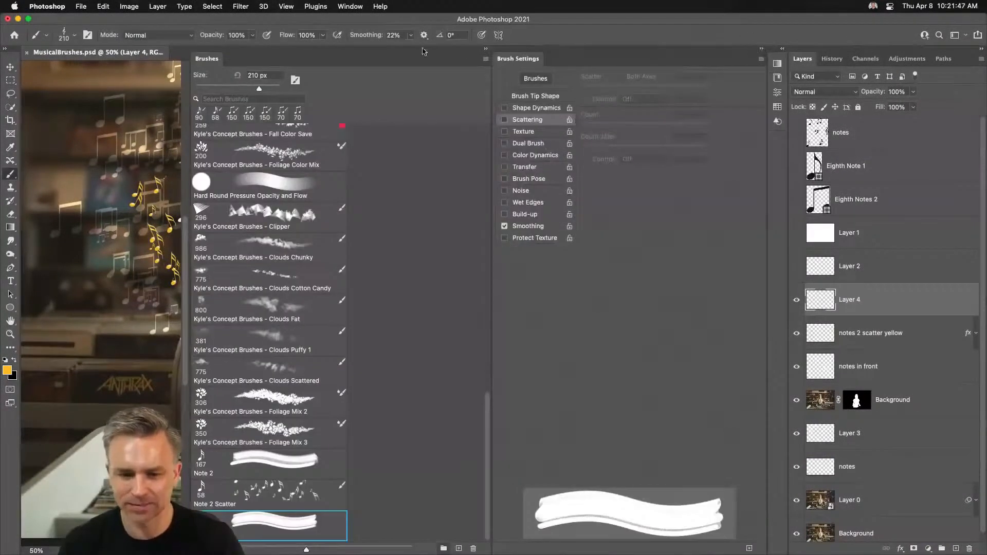
click(486, 49)
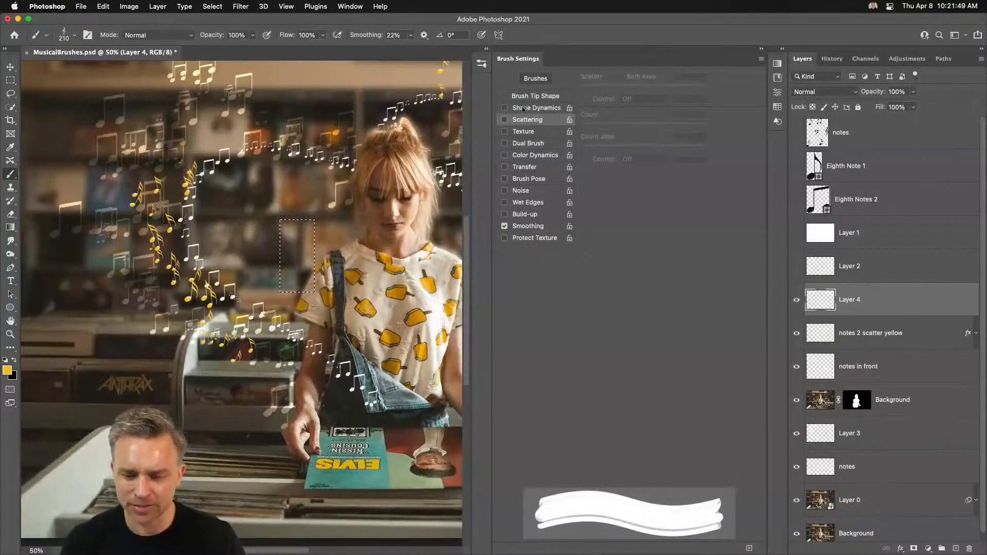
click(558, 100)
drag(632, 370, 637, 371)
drag(588, 459, 665, 459)
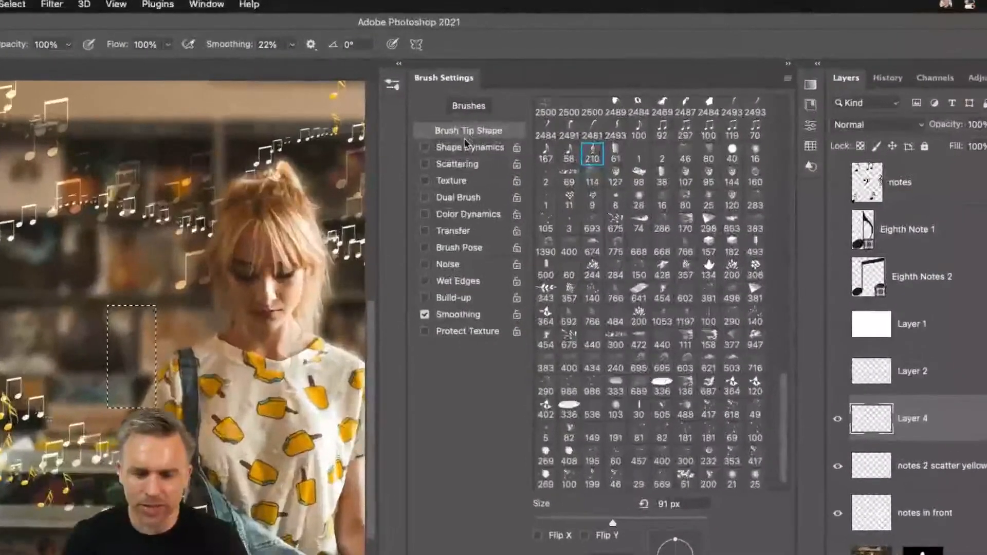
Give the brush a 100% size jitter in Shape Dynamics and a scatter of 430%
click(531, 105)
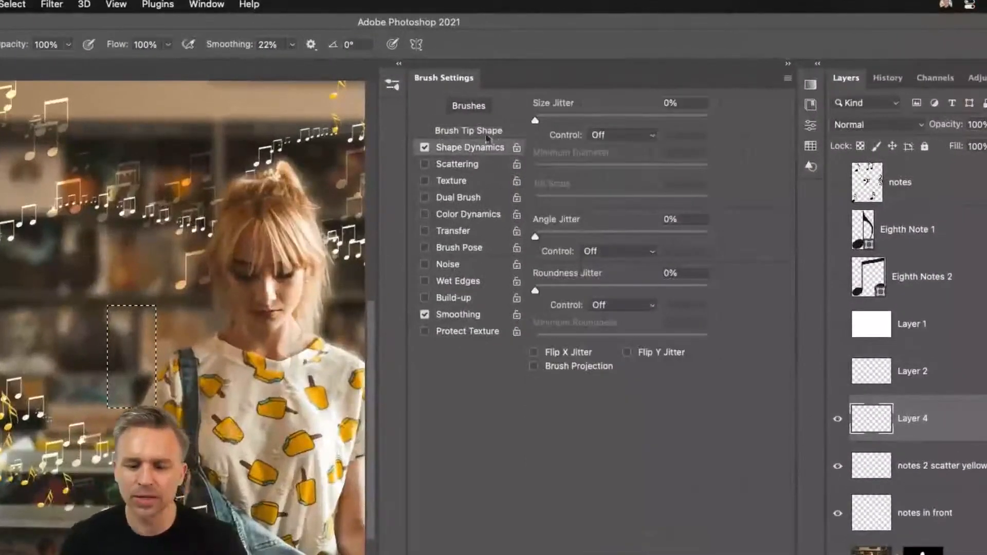
drag(544, 119, 783, 129)
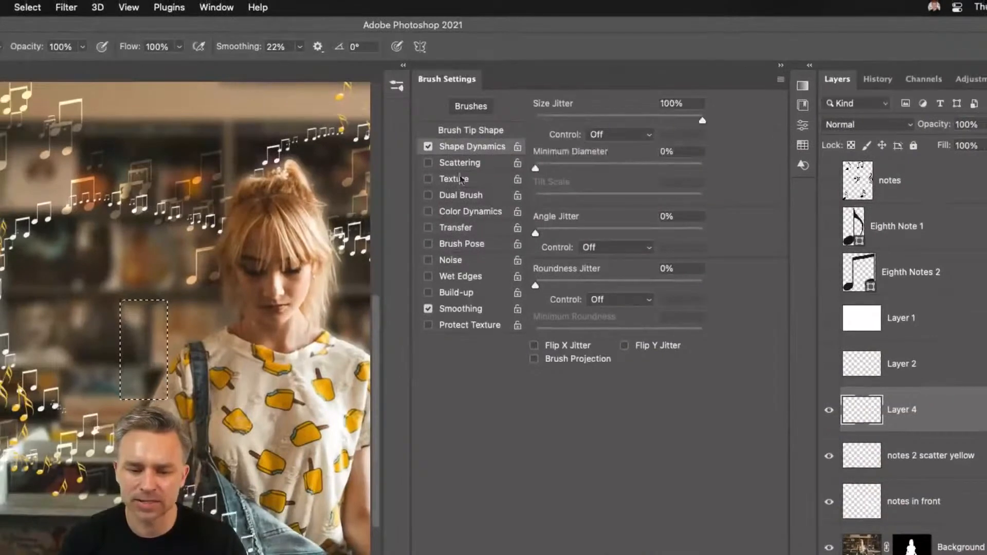
click(463, 163)
drag(539, 119, 755, 118)
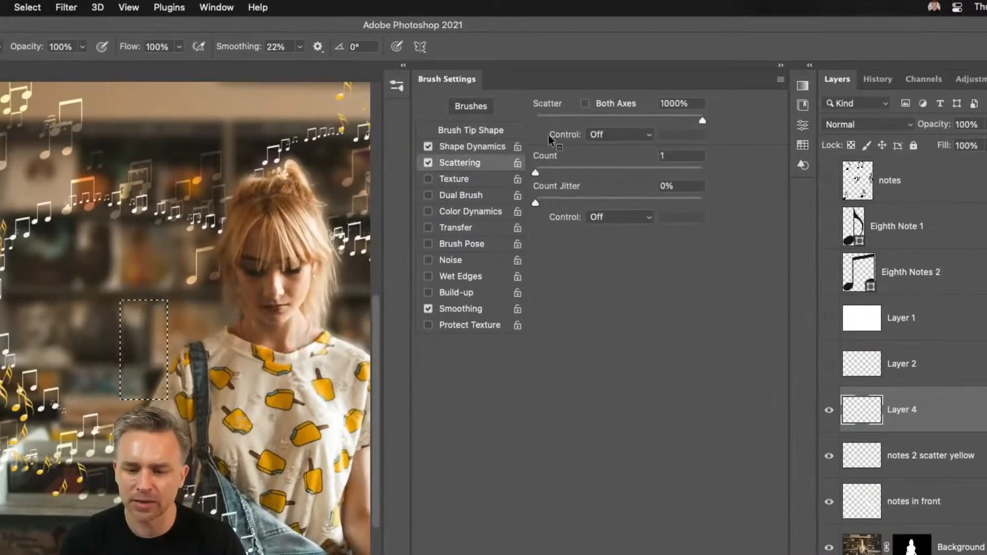
drag(617, 118, 606, 119)
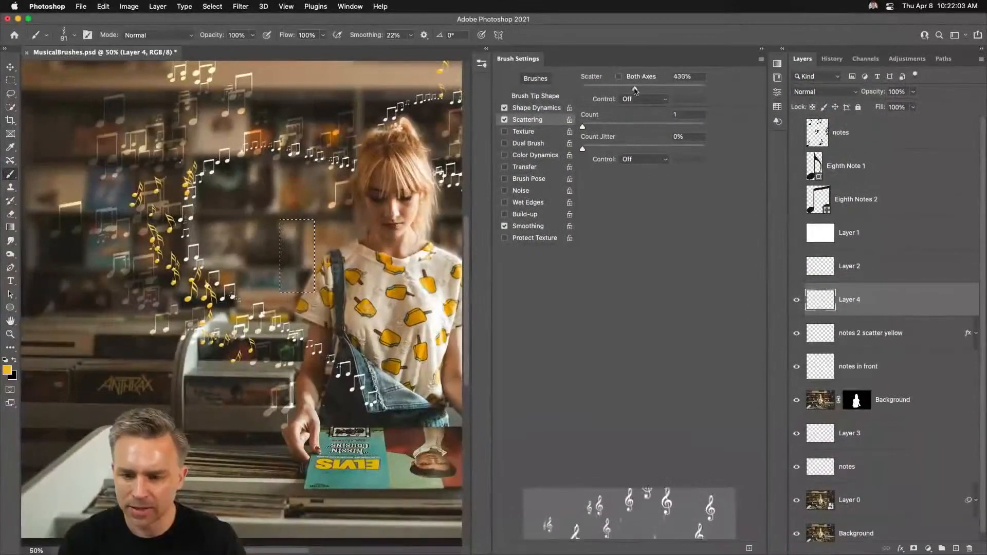
drag(635, 89, 634, 89)
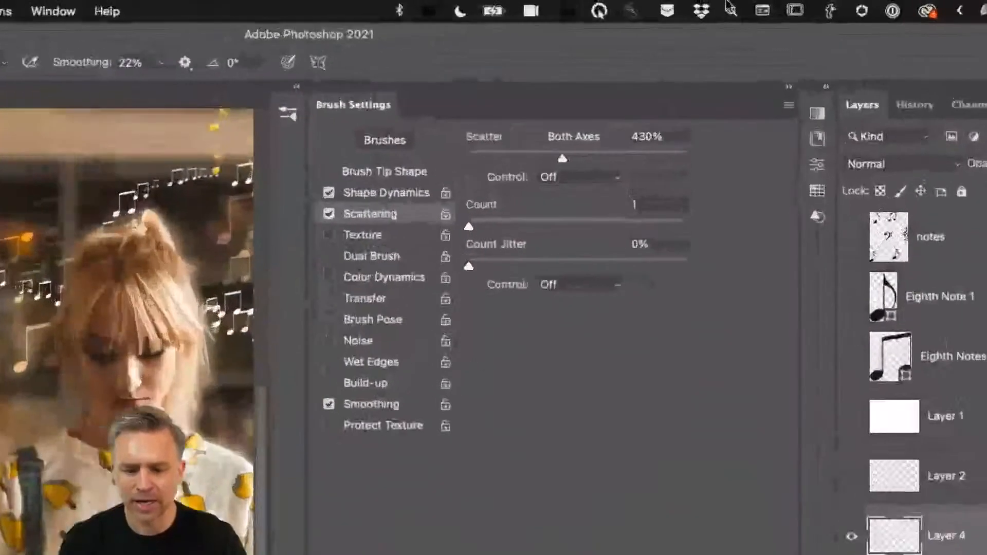
Set the brush's Color Dynamics Foreground/Background Jitter to 100% and the background color to turquoise 00ffd8
click(365, 278)
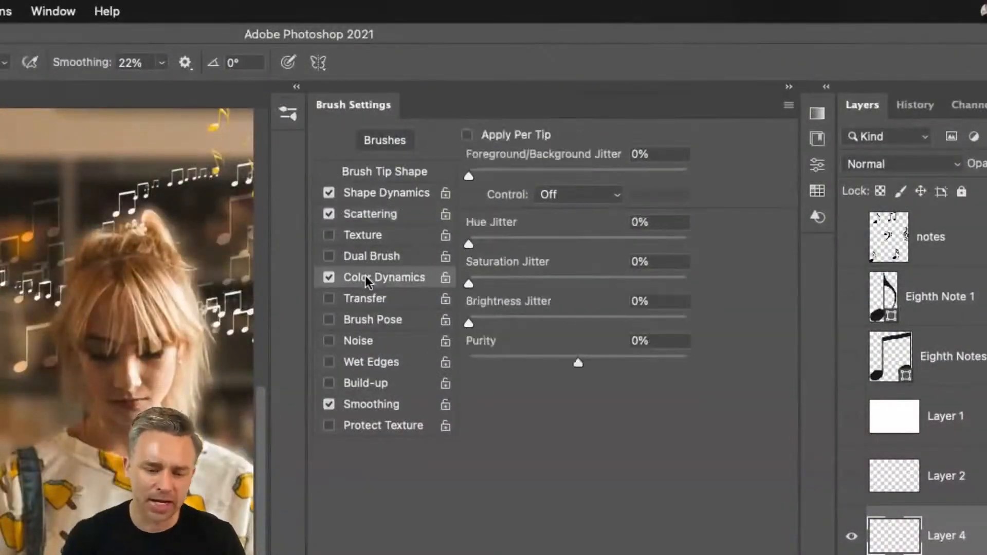
drag(467, 173, 785, 174)
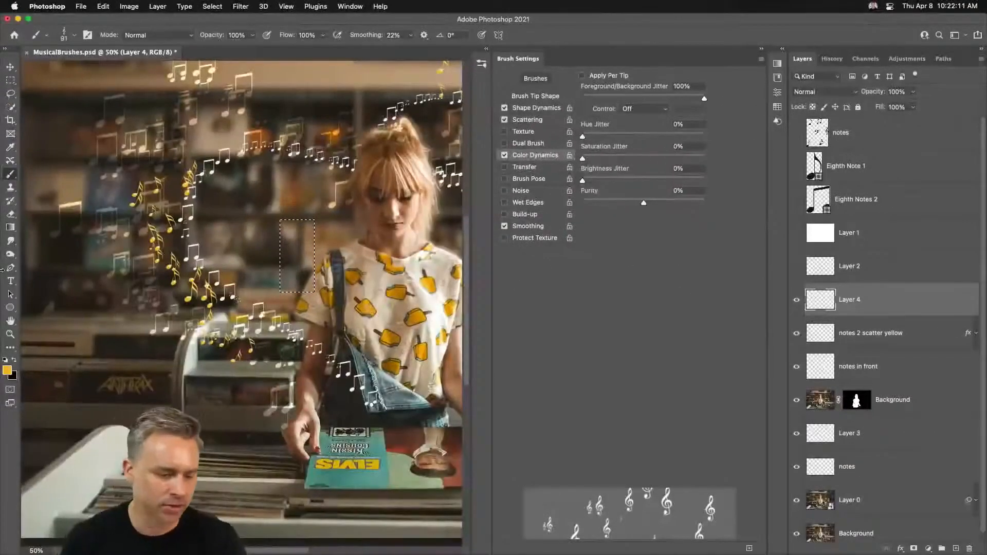
click(13, 376)
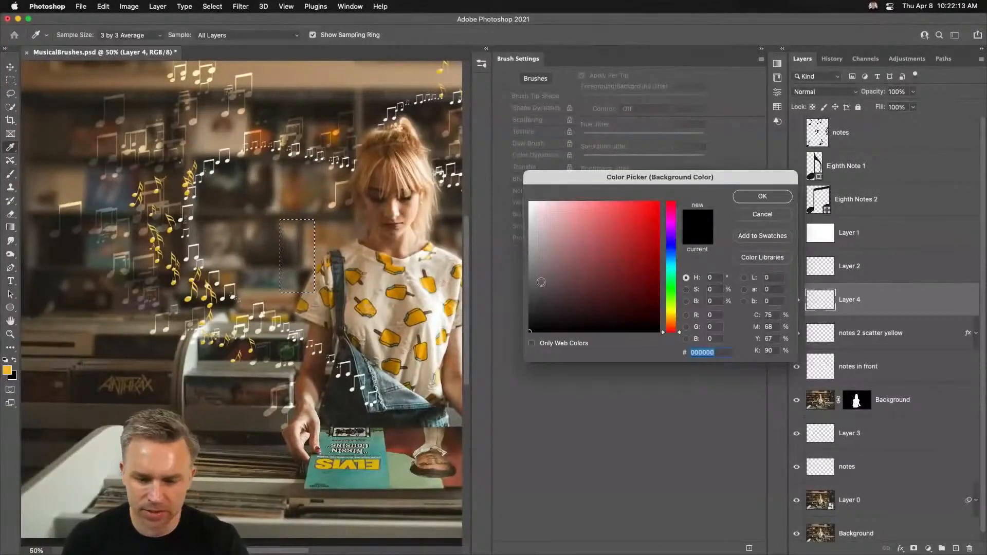
mouse_move(667, 209)
mouse_down()
mouse_move(684, 196)
mouse_move(669, 215)
mouse_move(669, 288)
mouse_move(664, 272)
mouse_up()
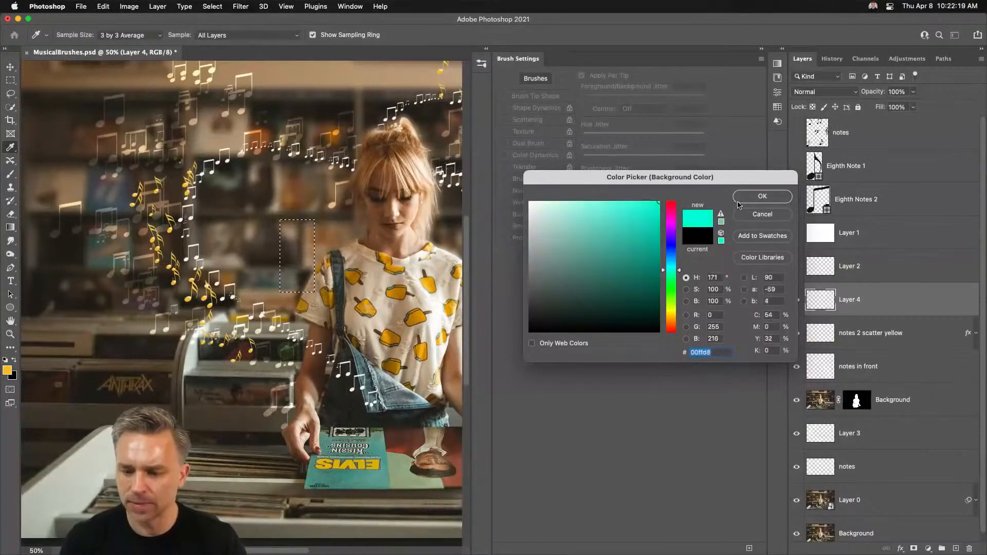
click(756, 202)
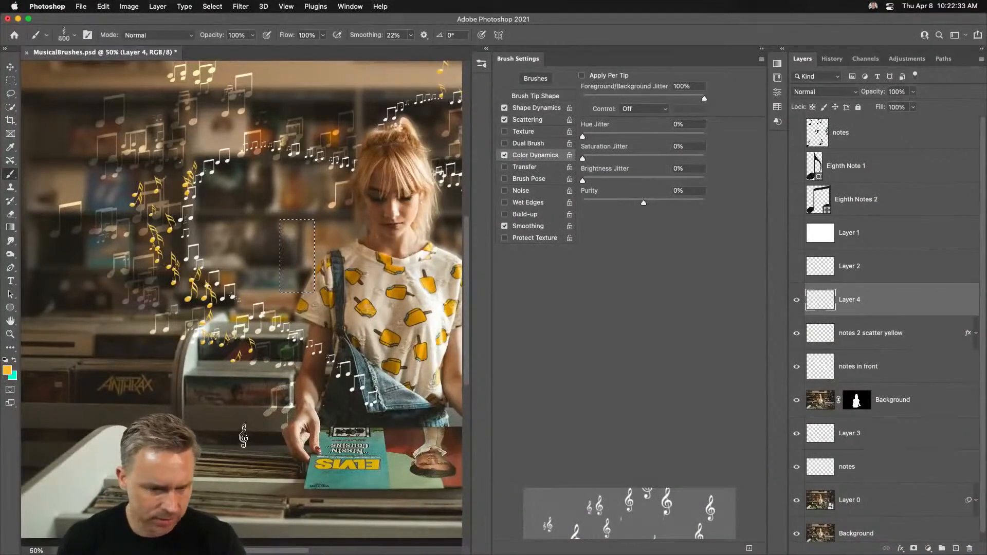
Try a treble clef stroke with the brush enlarged to 1000 px, and undo the stroke
key(bracketright)
key(bracketright)
key(bracketright)
key(bracketright)
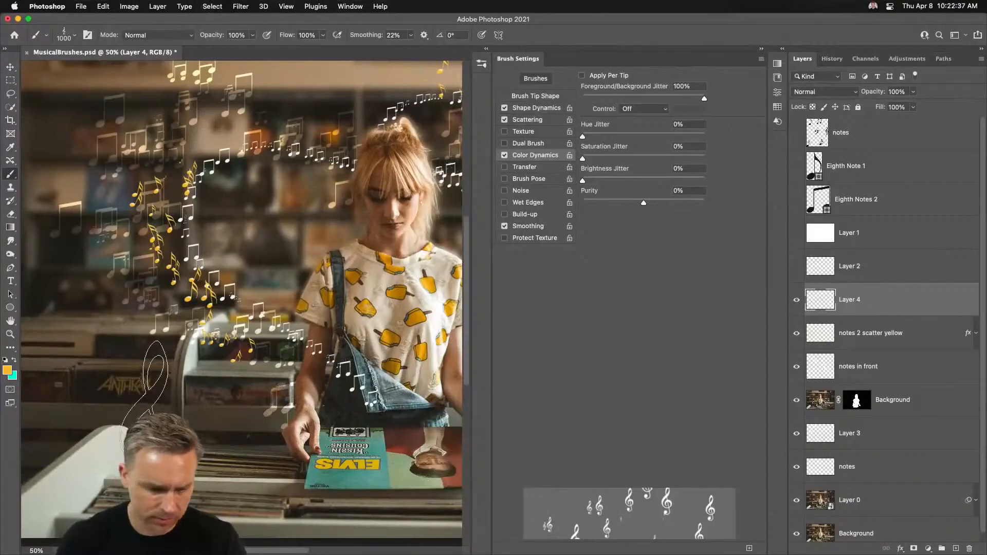
drag(158, 465, 118, 247)
key(super+z)
Turn on Apply Per Tip for the color jitter and reduce the brush size to 400 px
click(581, 74)
key(bracketleft)
key(bracketleft)
key(bracketleft)
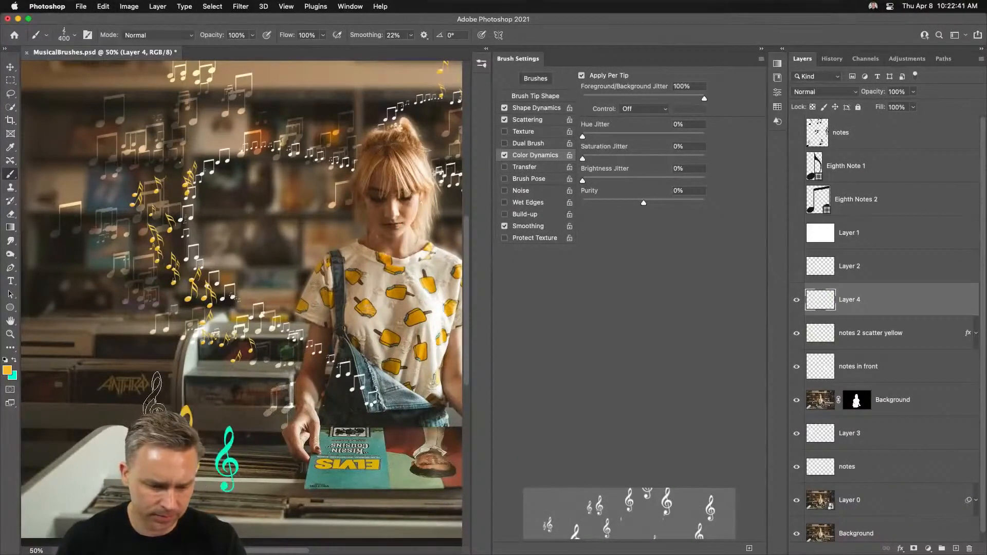
Undo the last test stroke, then try scattering mixed yellow and turquoise treble clefs beside the woman and undo them
key(super+z)
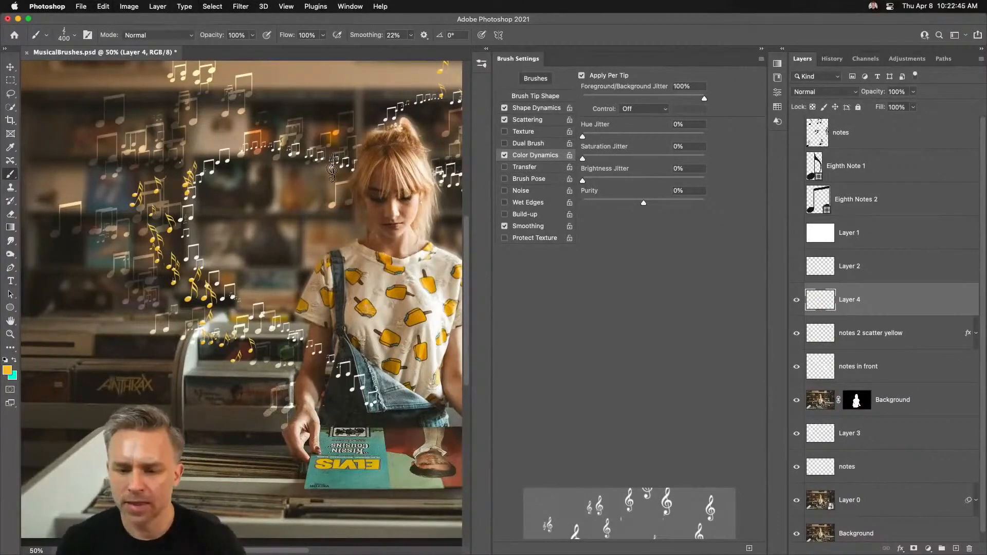
mouse_move(229, 426)
mouse_down()
mouse_move(278, 453)
mouse_move(170, 308)
mouse_move(177, 301)
mouse_up()
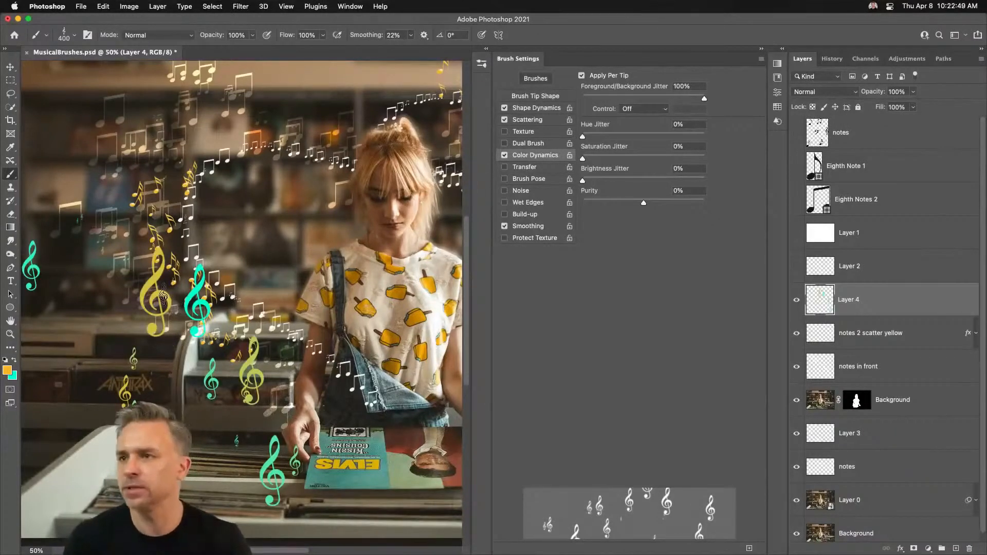
key(super+z)
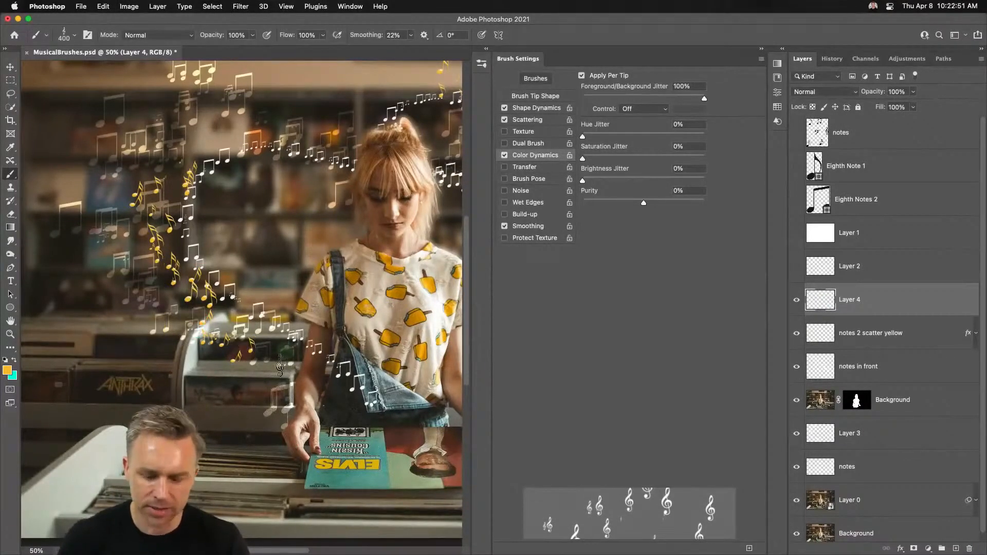
Hide the notes 2 scatter yellow layer and paint scattered yellow and turquoise treble clefs around the woman on Layer 4
click(797, 334)
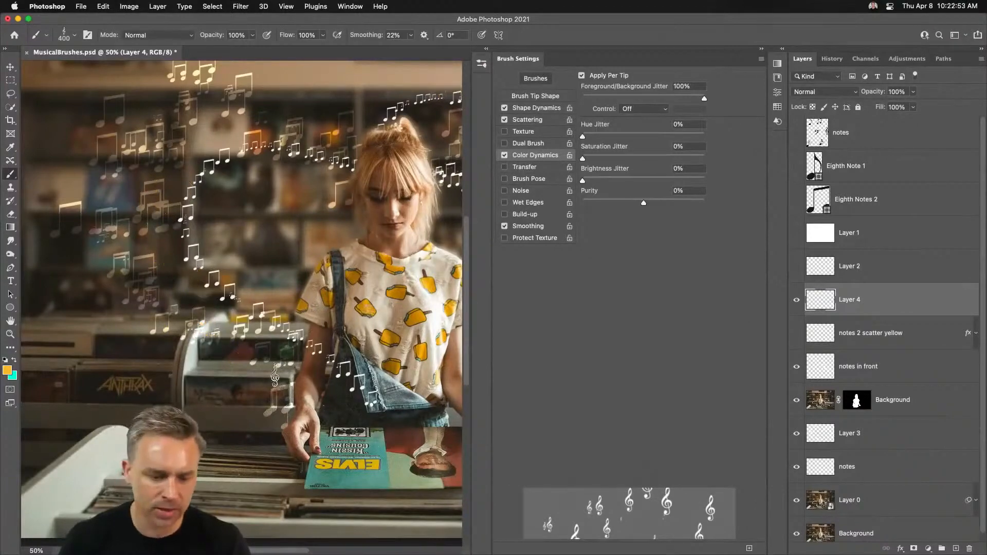
drag(311, 379, 288, 262)
mouse_move(162, 246)
mouse_down()
mouse_move(163, 153)
mouse_move(144, 83)
mouse_up()
mouse_move(443, 129)
mouse_down()
mouse_move(264, 196)
mouse_move(269, 166)
mouse_up()
mouse_move(417, 155)
mouse_down()
mouse_move(464, 405)
mouse_move(277, 445)
mouse_up()
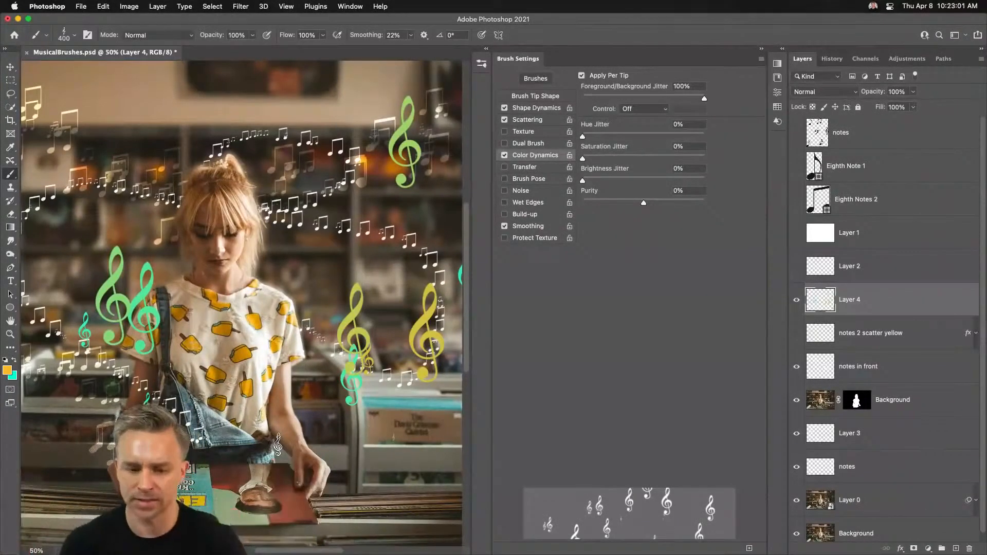
Hide Layer 4 with the painted treble clefs
click(798, 302)
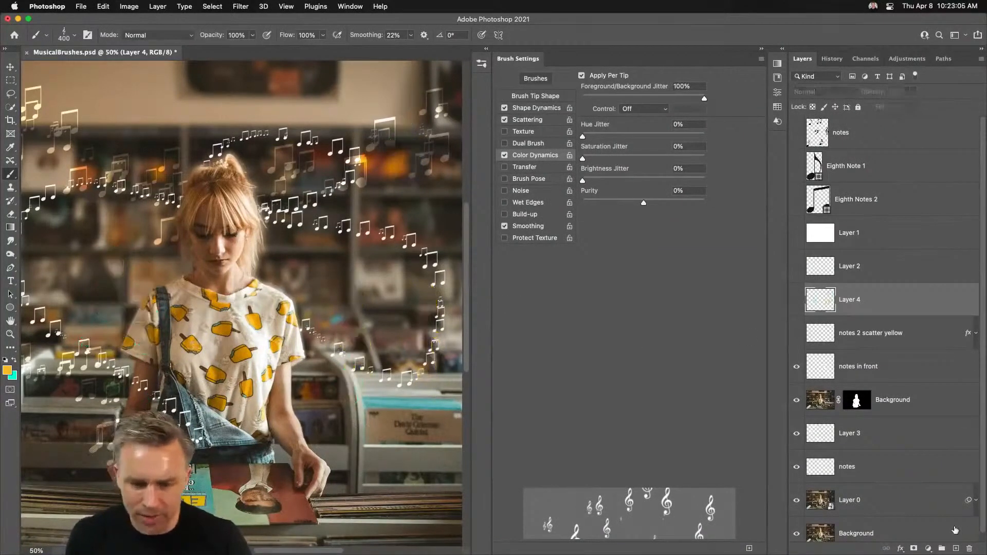
Add a new layer above Layer 4 and choose the Notes Linear brush from the Notes group
click(956, 549)
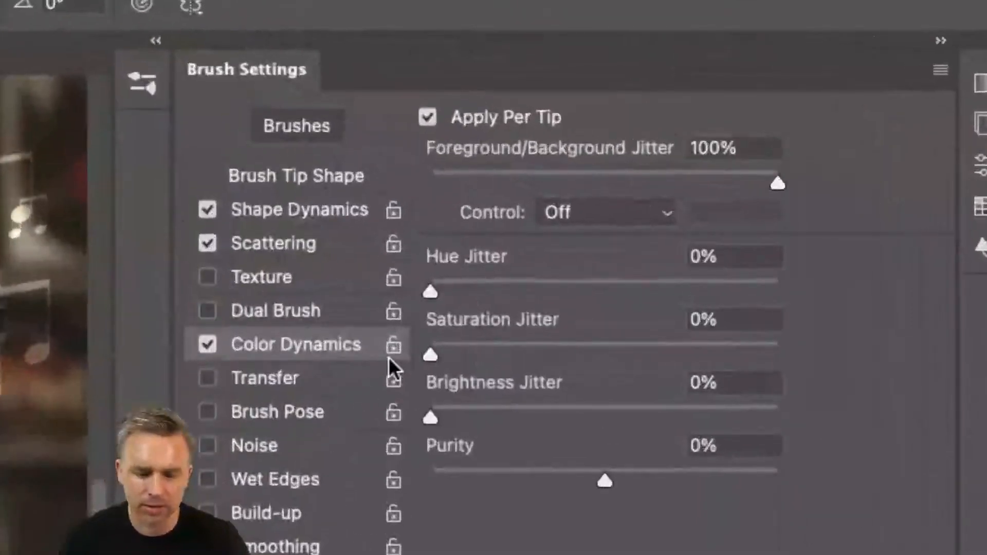
click(388, 242)
click(392, 212)
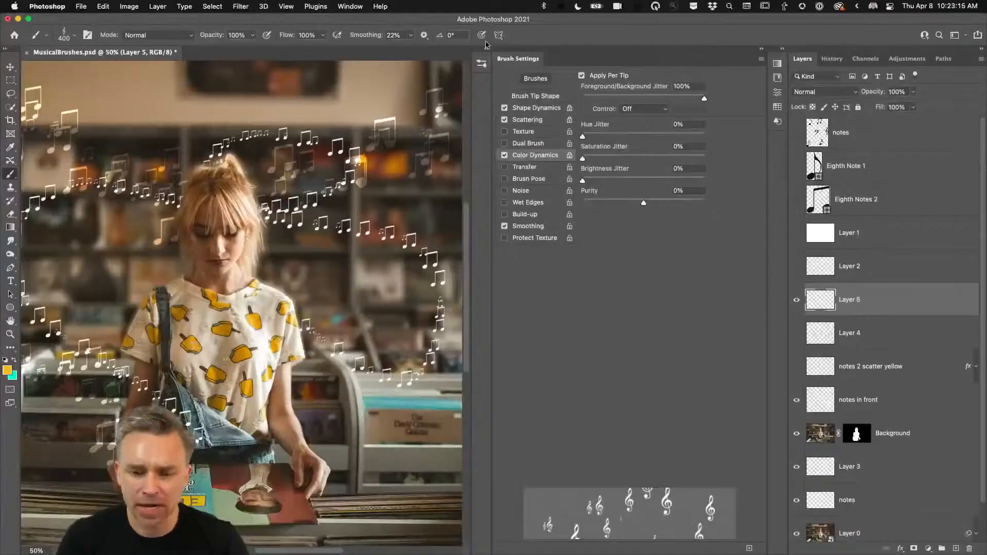
click(481, 63)
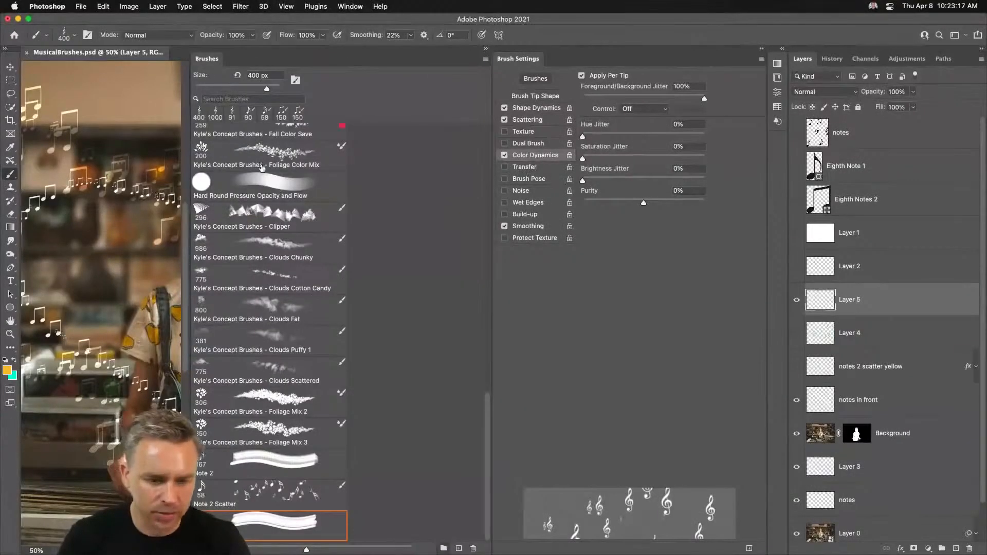
scroll(261, 166, up, 10)
click(241, 203)
click(241, 208)
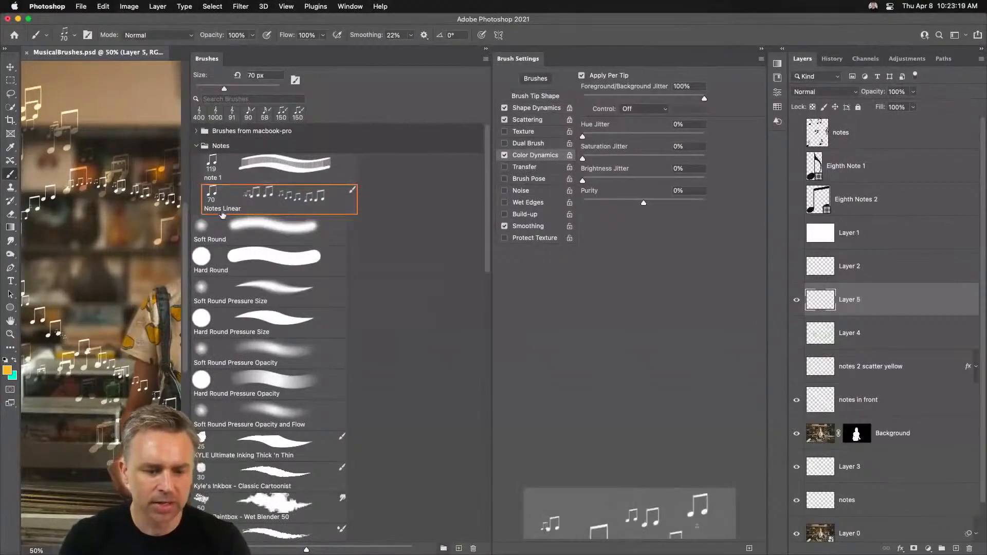
click(486, 50)
click(762, 49)
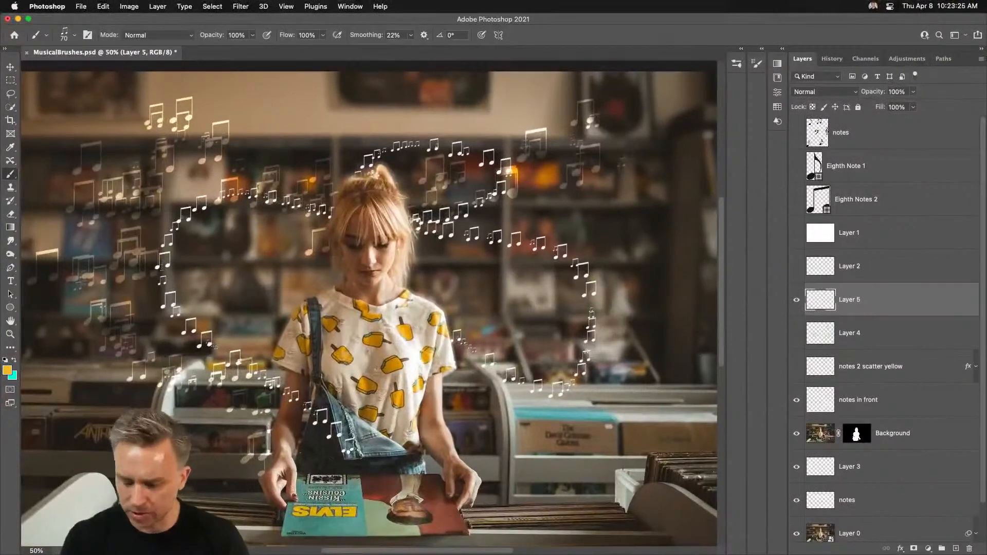
Paint yellow and green notes around the woman on Layer 5, enlarging the brush to 100 px partway through
drag(221, 411, 120, 286)
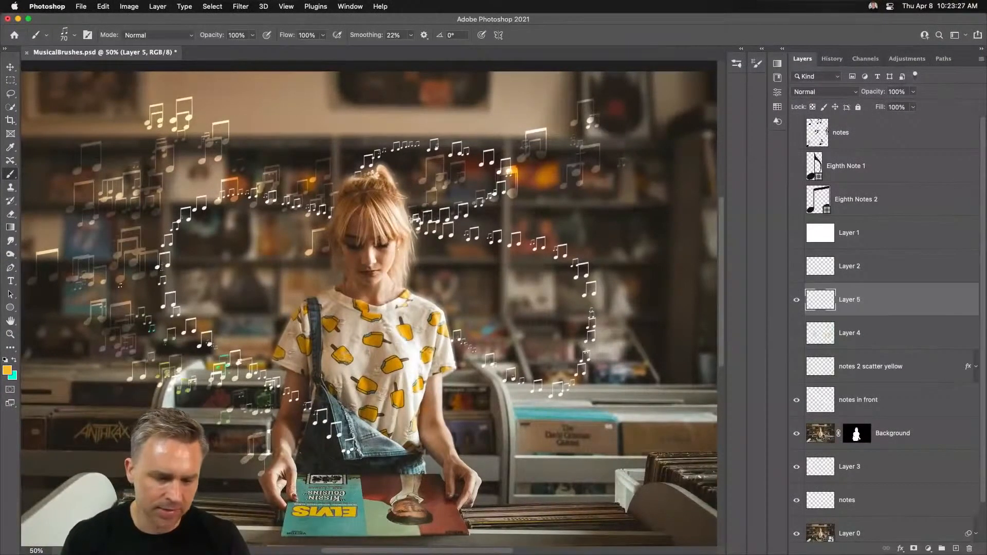
key(bracketright)
mouse_move(93, 172)
mouse_down()
mouse_move(224, 151)
mouse_move(361, 180)
mouse_move(471, 140)
mouse_move(627, 207)
mouse_move(526, 338)
mouse_move(432, 394)
mouse_up()
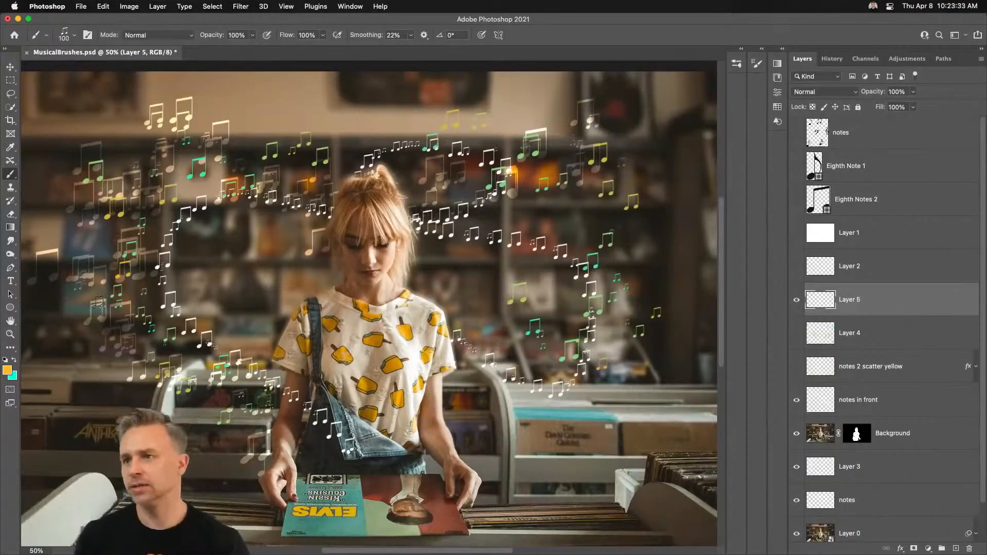
Compare the image with Layer 3 and the lower notes layer hidden and shown
click(796, 467)
click(797, 501)
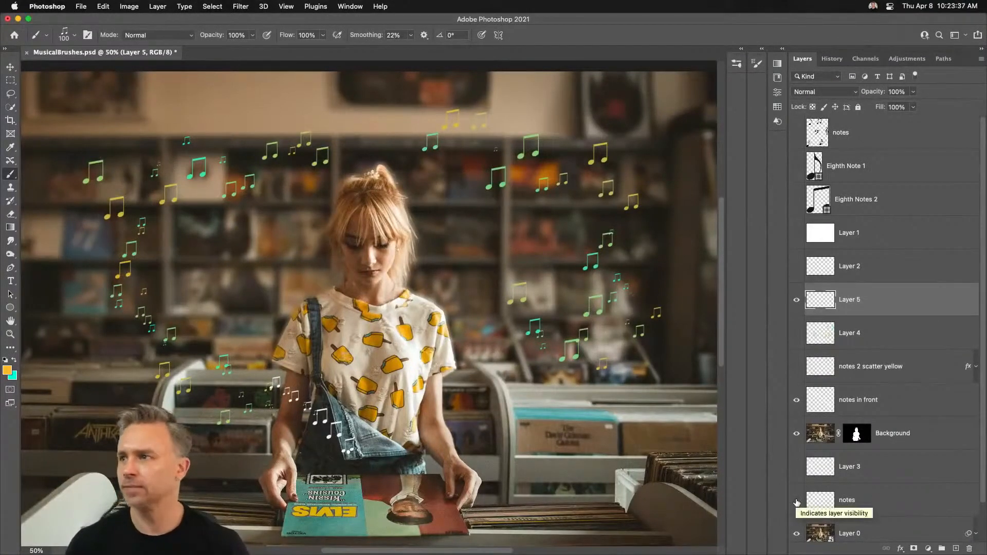
click(796, 467)
click(797, 500)
click(799, 506)
click(800, 505)
click(800, 504)
click(802, 502)
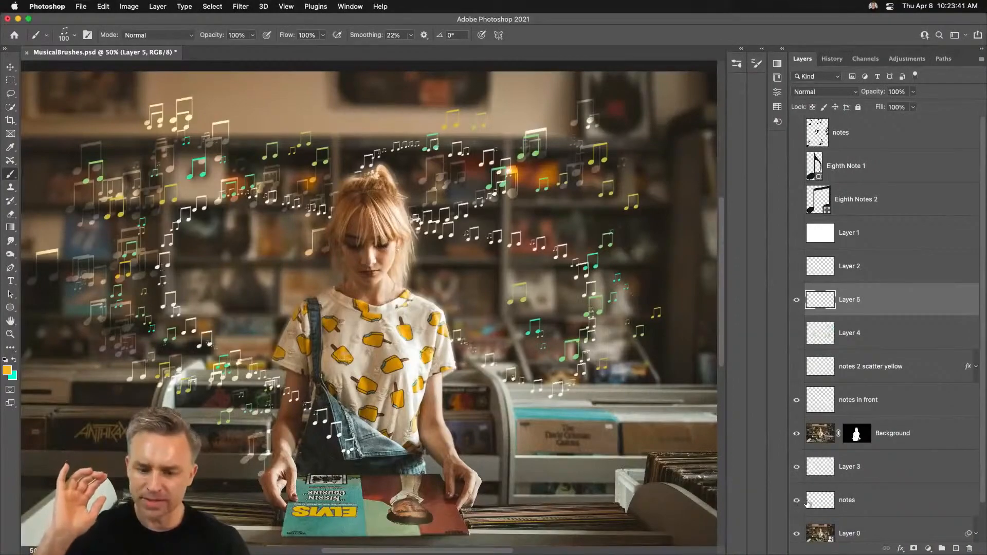
Convert the lower notes layer to a smart object and apply a 15 px Tilt-Shift blur with repositioned focus and transition lines
click(854, 504)
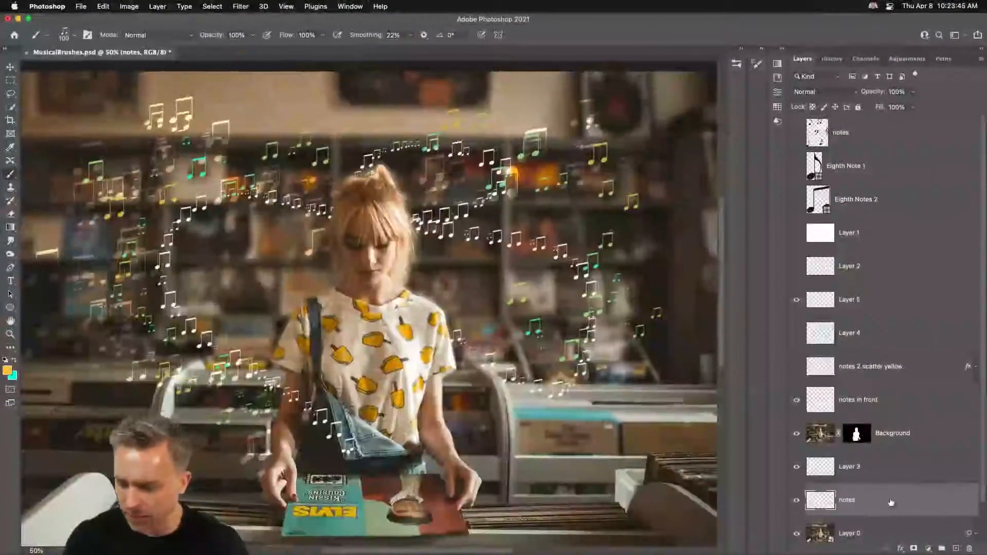
key(super+shift+o)
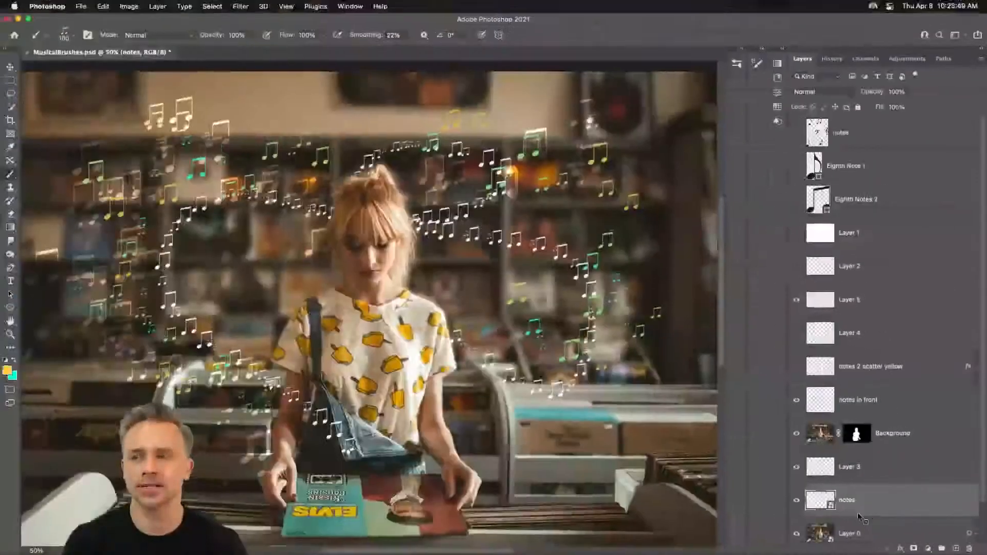
click(241, 6)
mouse_move(257, 149)
click(410, 166)
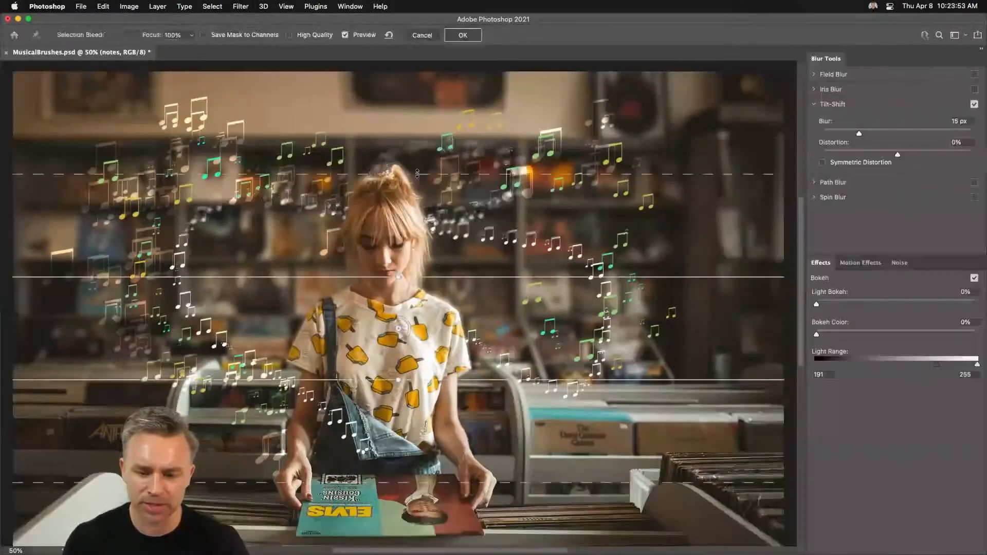
drag(398, 379, 398, 471)
drag(388, 174, 382, 117)
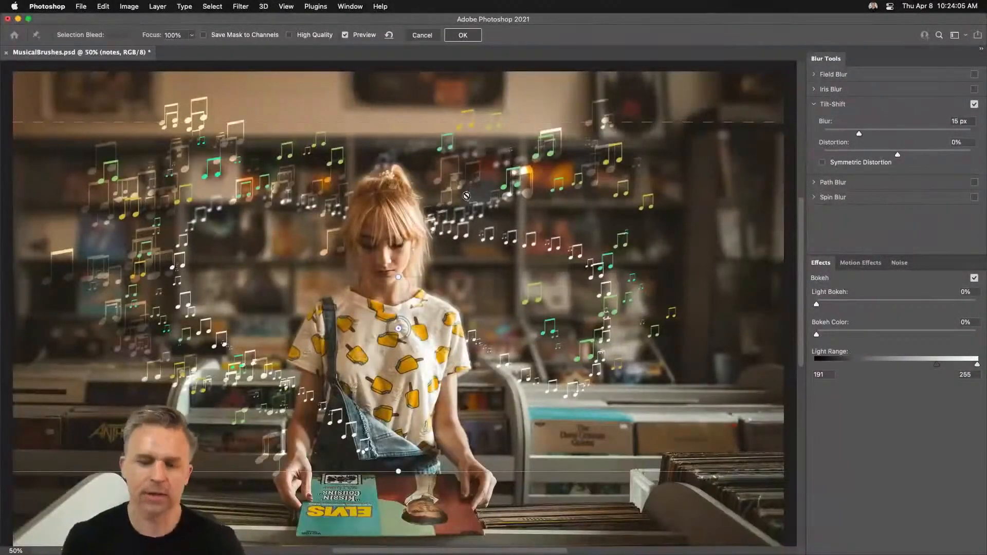
key(Return)
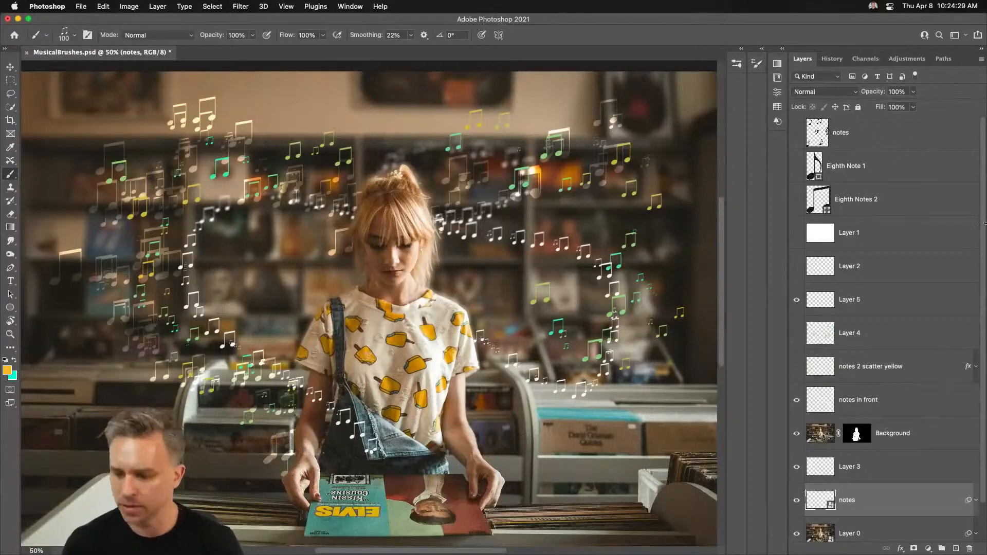
Convert Layer 3 to a smart object and copy the lower notes layer's Blur Gallery filter onto it
click(796, 468)
click(796, 466)
click(796, 467)
click(796, 467)
click(861, 468)
key(super+shift+o)
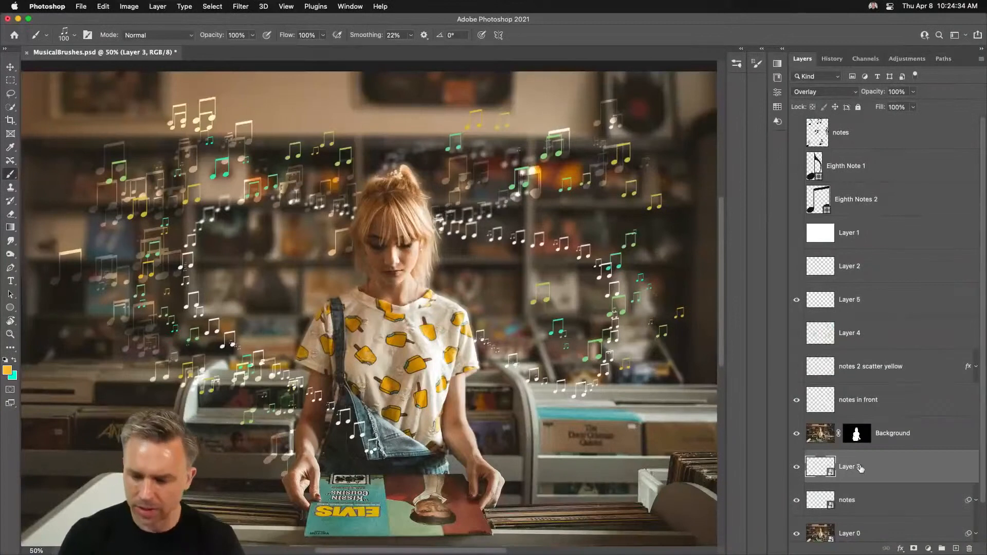
click(974, 500)
drag(826, 482, 877, 399)
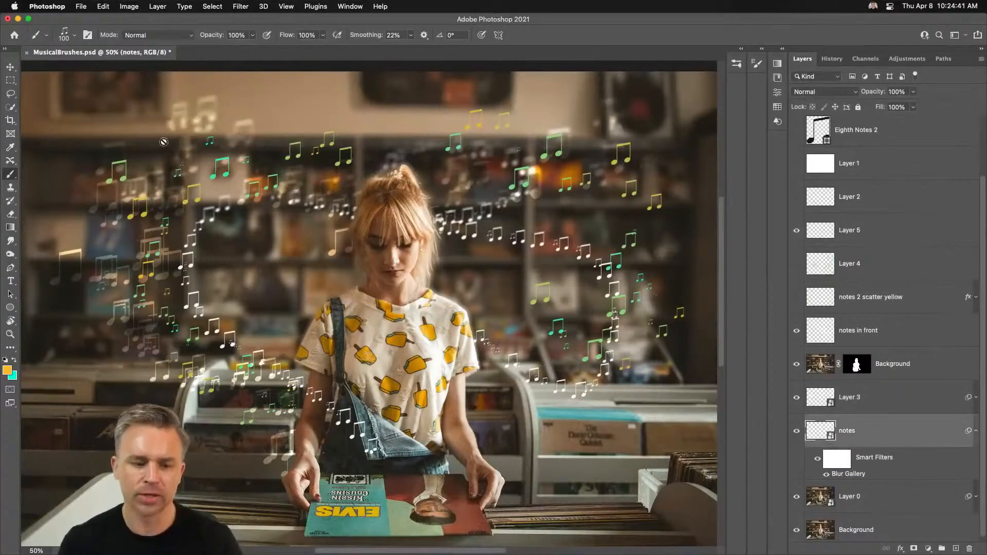
mouse_move(307, 249)
mouse_down()
mouse_move(305, 297)
mouse_move(300, 274)
mouse_up()
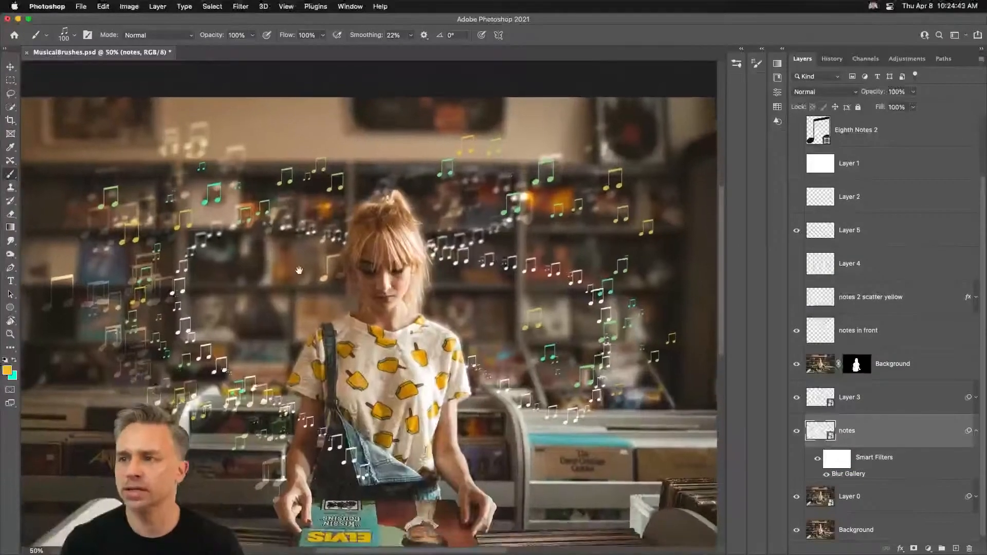
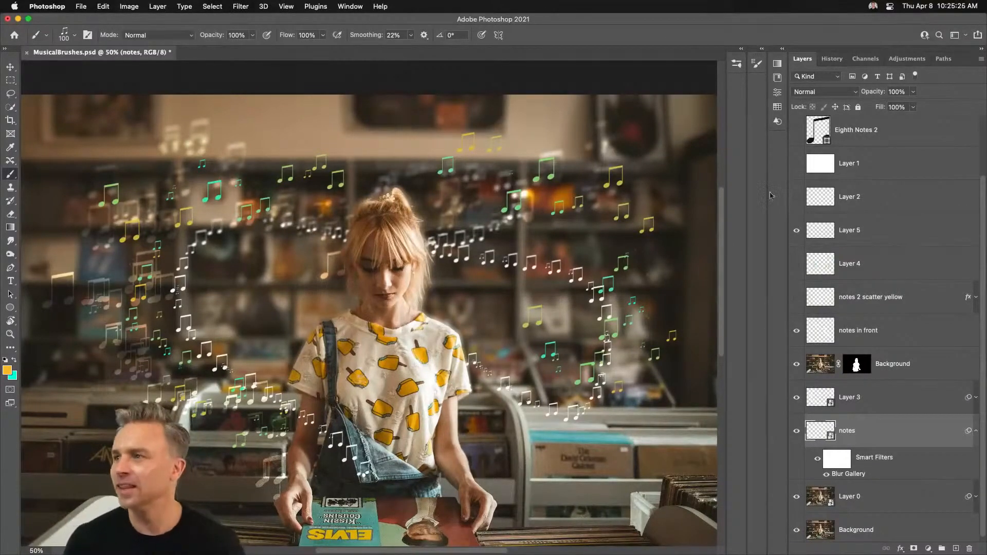
Export the image for web as a High quality JPEG, 1000 px wide, saved to the Desktop as MusicalBrushes.jpg
drag(374, 329, 373, 264)
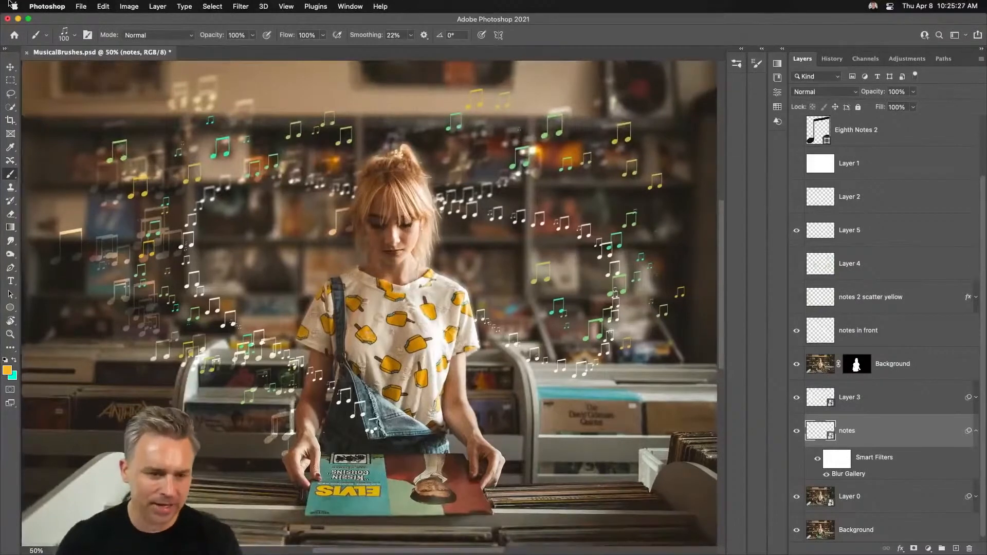
click(78, 5)
mouse_move(98, 142)
click(291, 180)
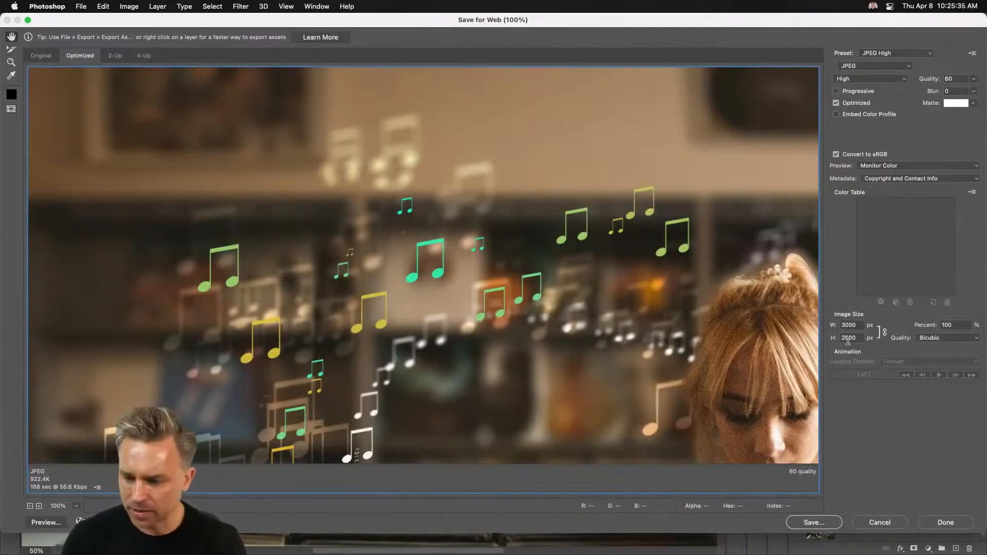
double_click(856, 328)
text(100)
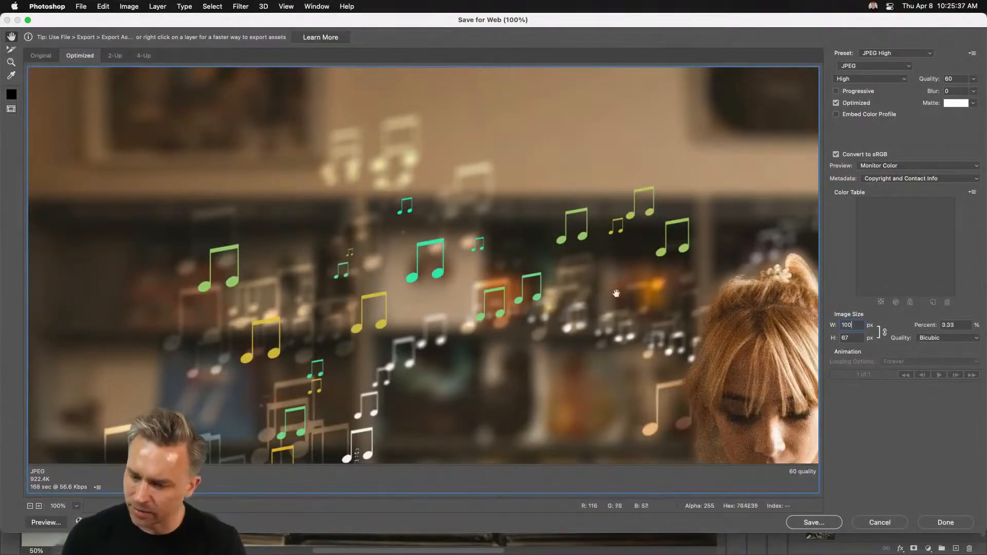
text(0)
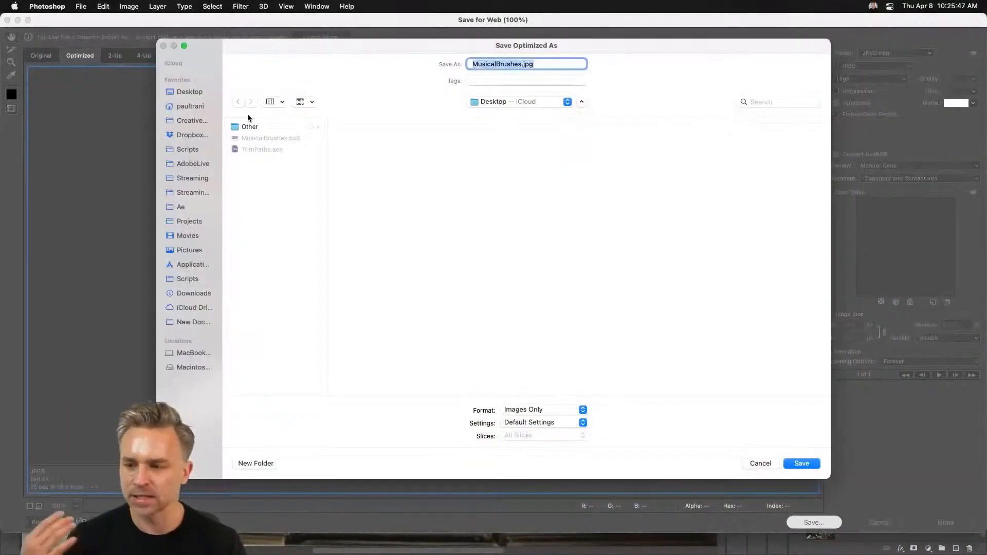
key(Return)
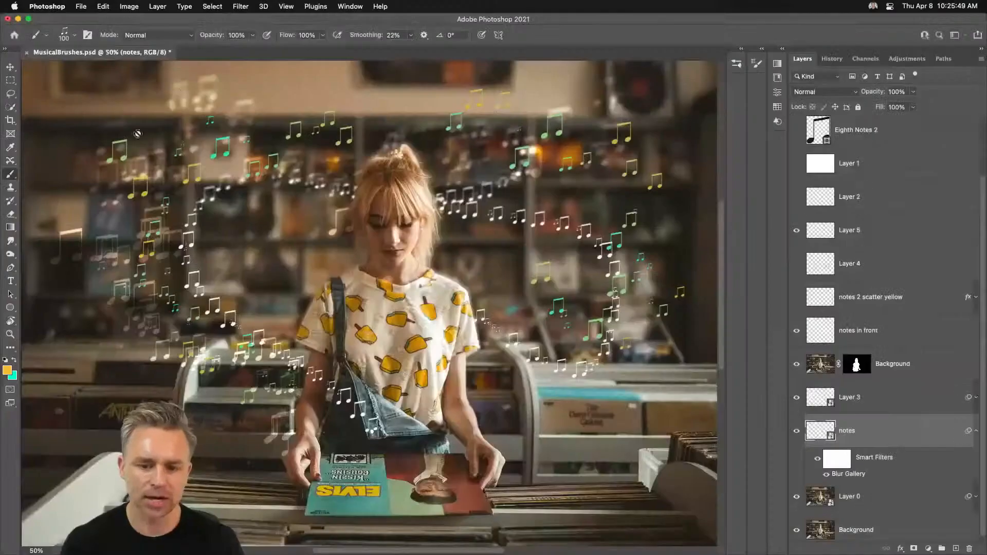
Add a Black & White adjustment layer directly above Layer 3, keeping the default preset
scroll(839, 509, down, 1)
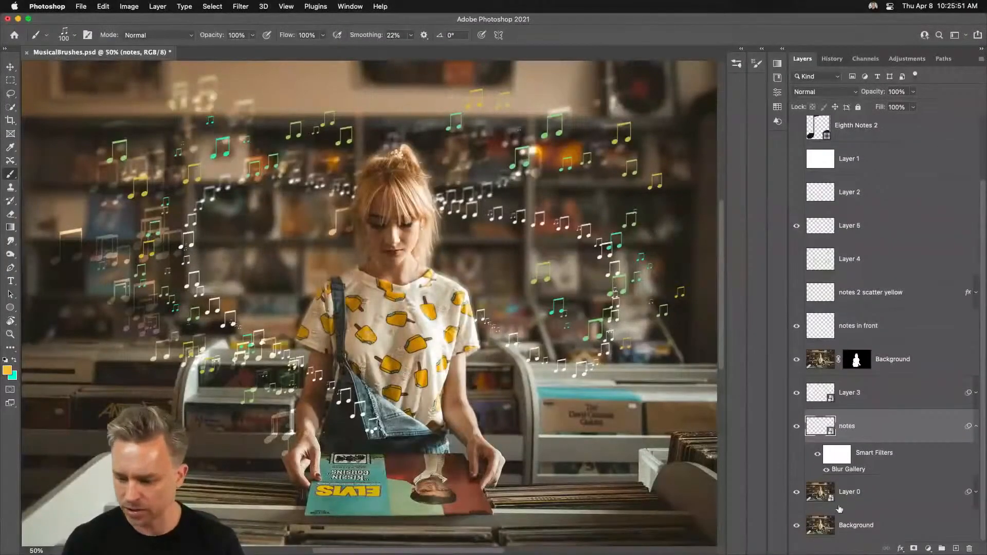
click(842, 393)
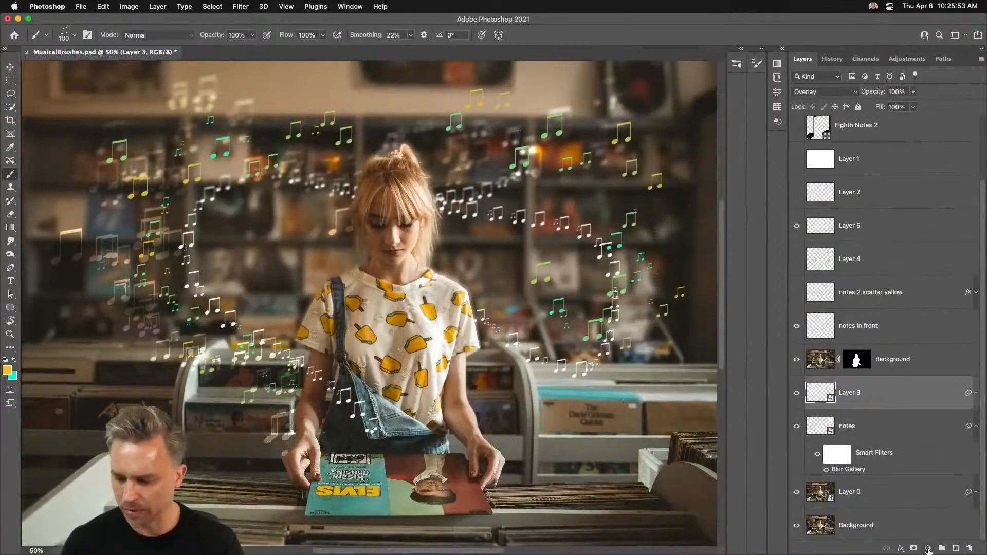
click(927, 549)
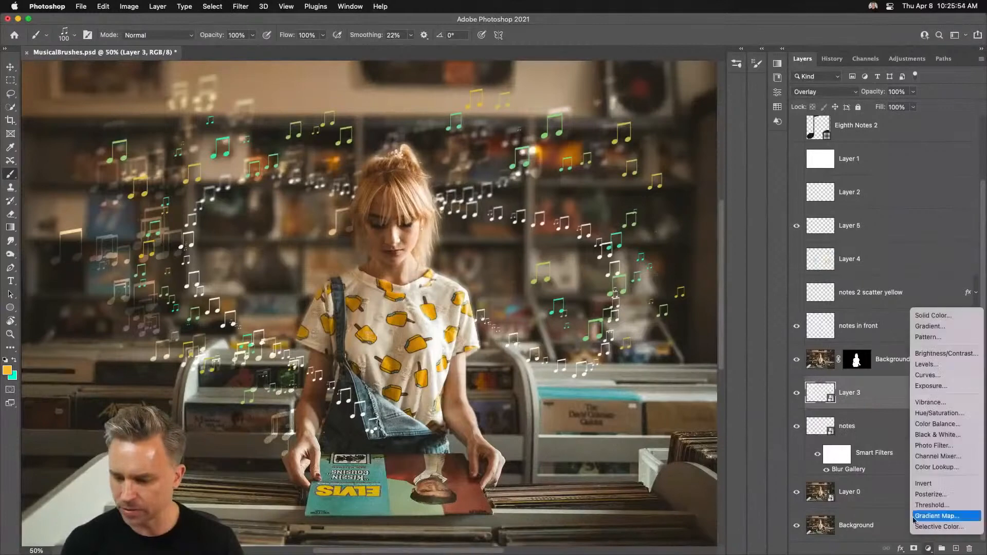
click(947, 435)
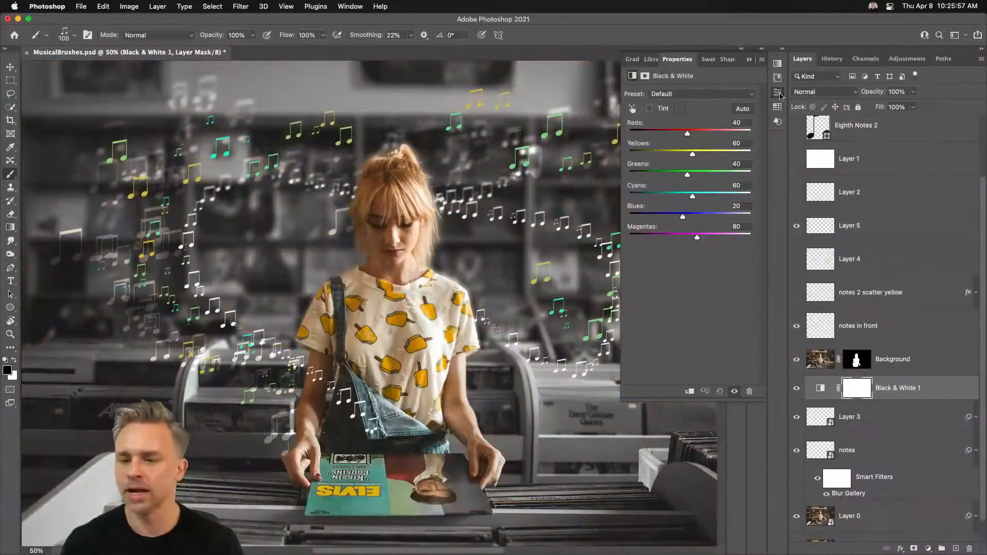
click(749, 60)
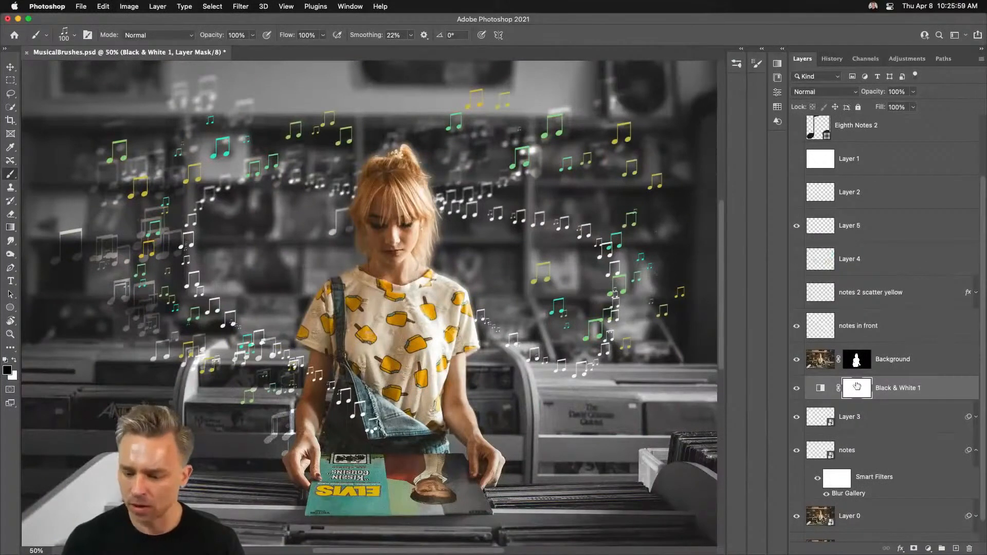
Fade the Black & White mask with a linear black-to-transparent gradient from the image's lower edge up to its middle
click(11, 227)
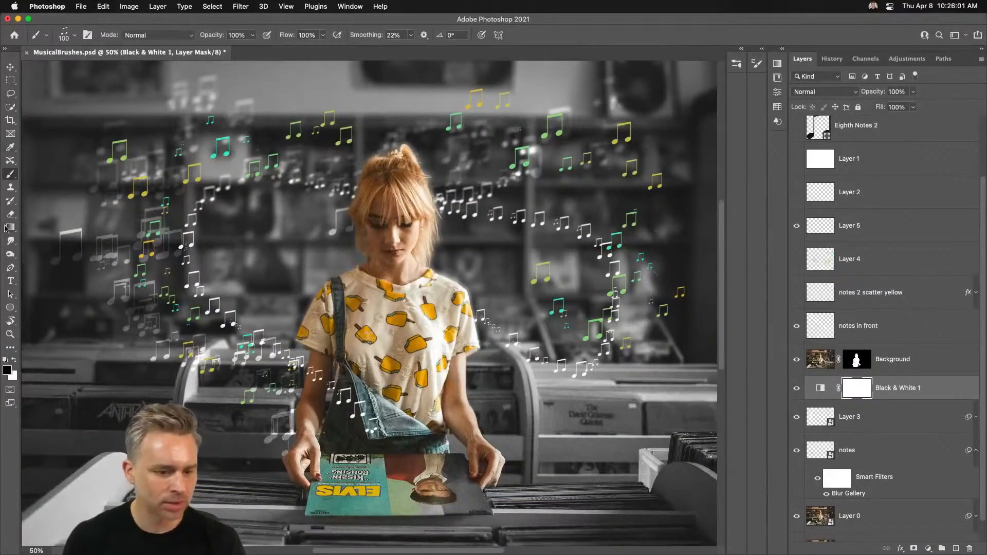
click(48, 36)
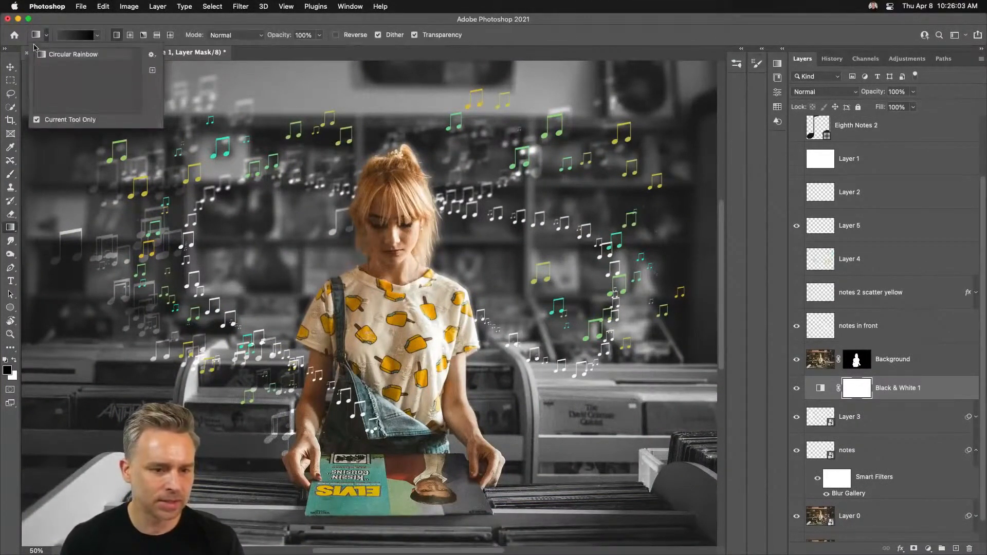
click(34, 39)
click(98, 39)
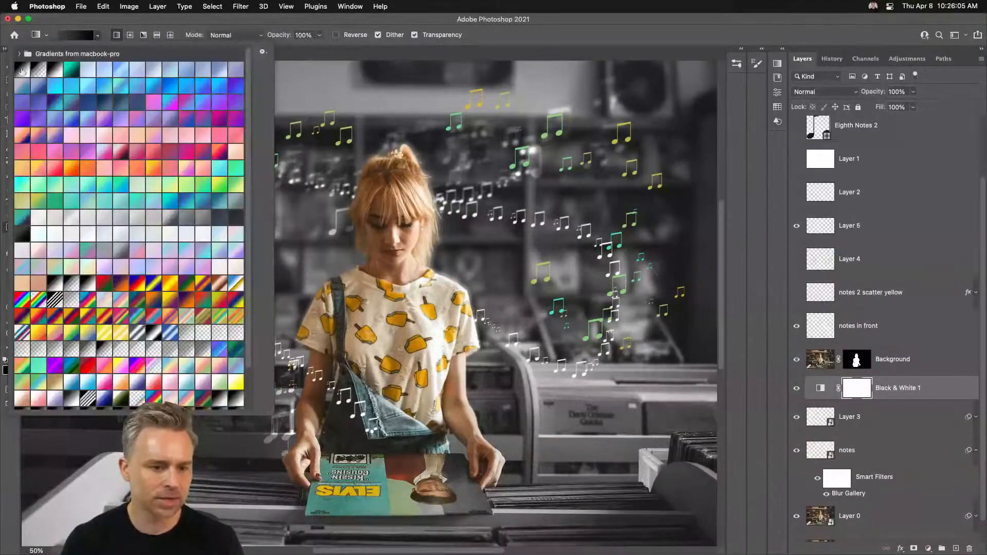
double_click(38, 71)
drag(254, 531, 261, 273)
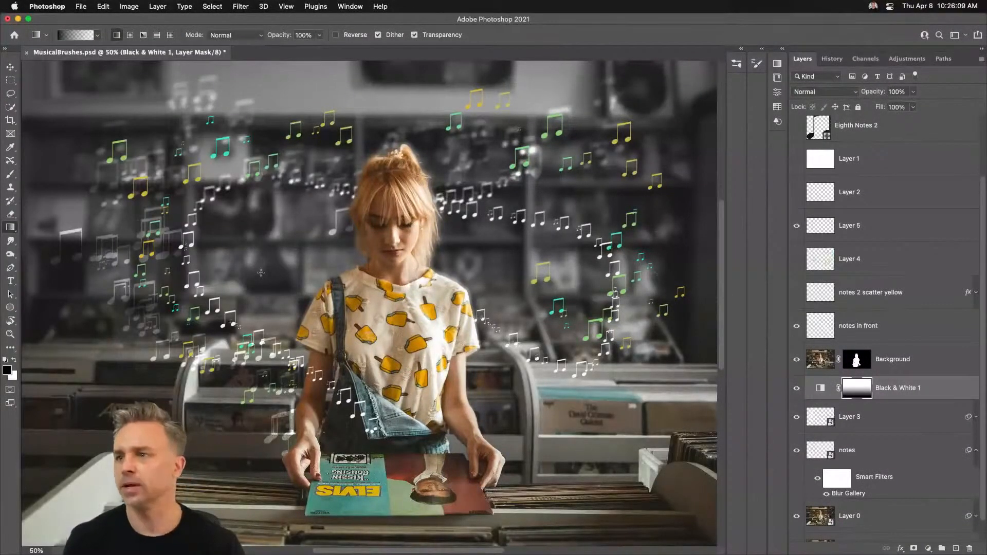
Minimise the document window and switch to Discord
click(17, 19)
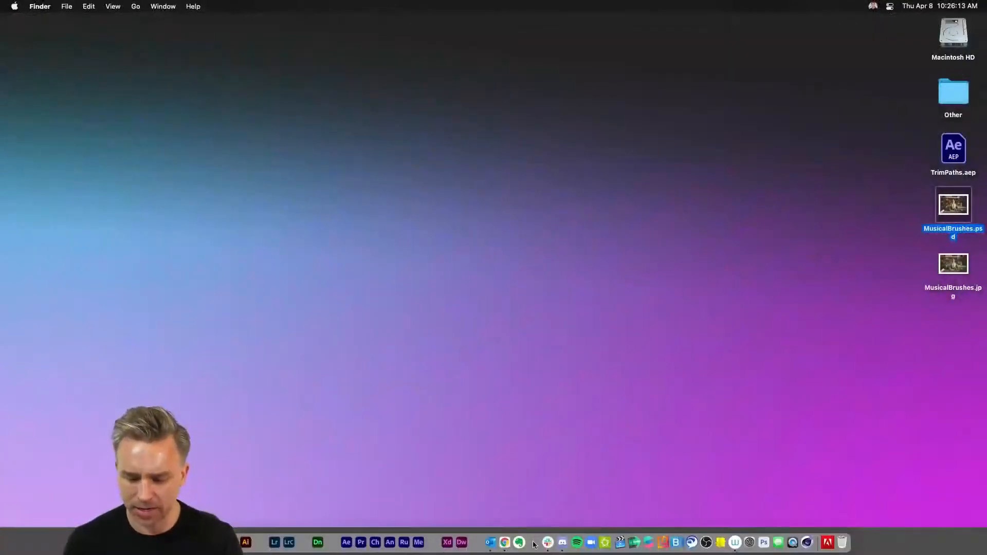
click(562, 543)
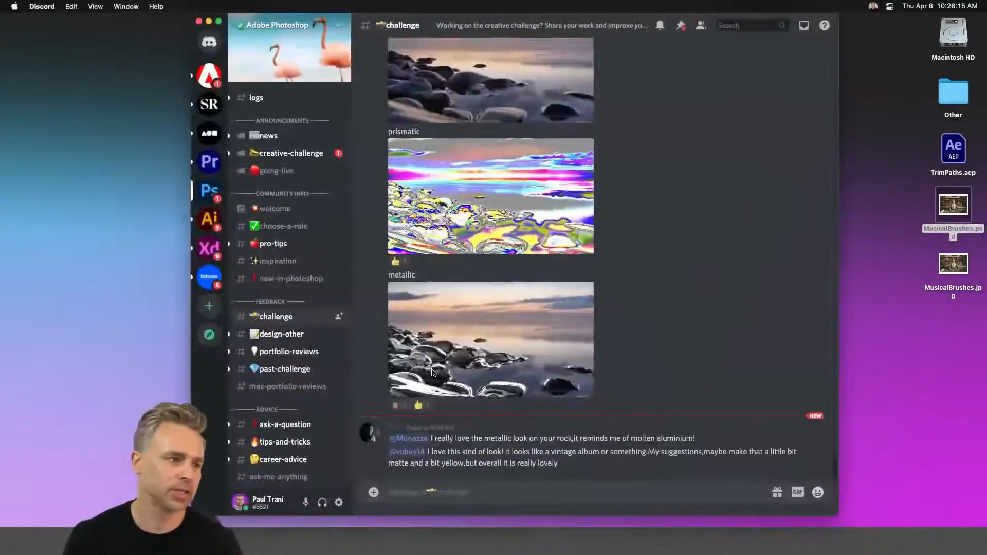